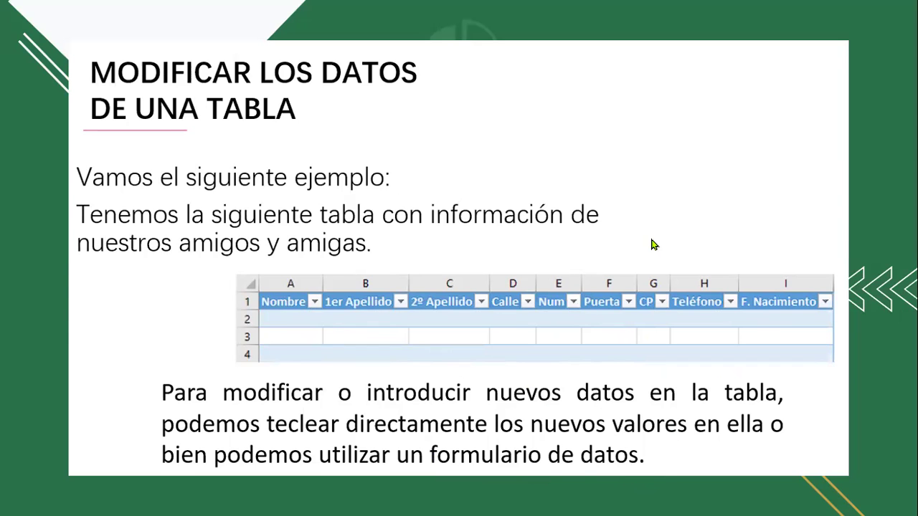
# Advance the slideshow to the 'Modificar la estructura de la tabla' slide.
pyautogui.click(512, 222)
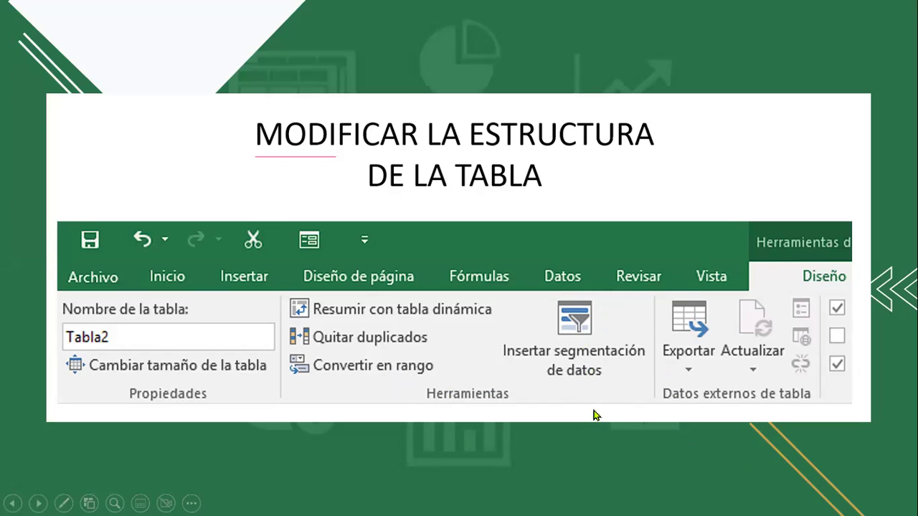
# Advance past the EJEMPLOS slide to reach the Excel vendor sales workbook.
pyautogui.click(724, 370)
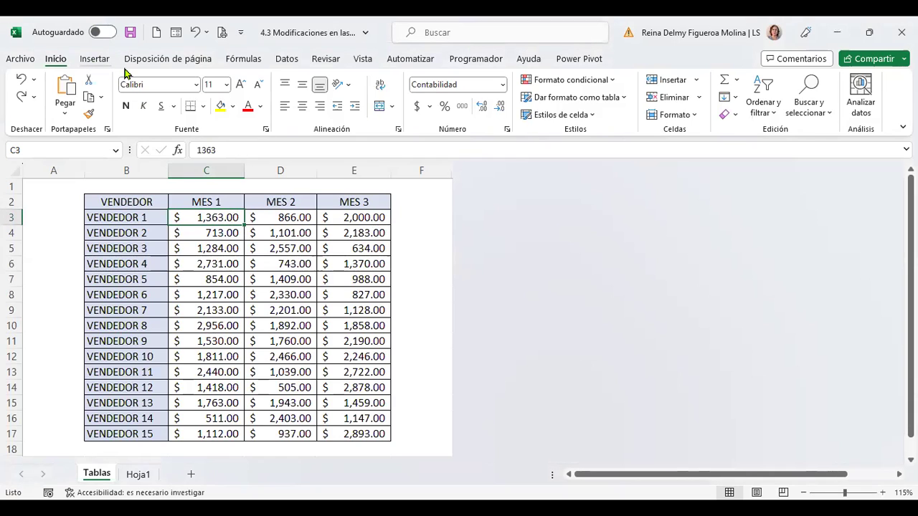
# Convert range $B$2:$E$17 with headers into a table, redoing it with Ctrl+T after two undos.
pyautogui.click(94, 58)
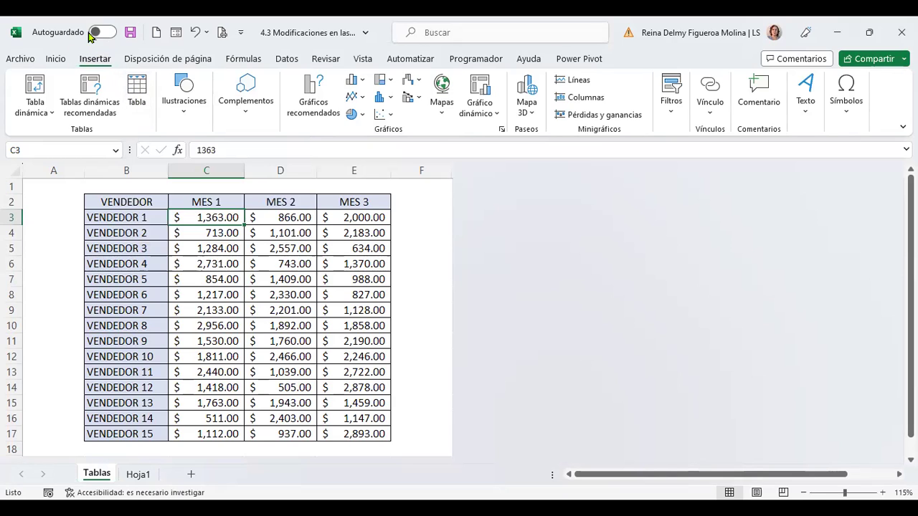
pyautogui.click(138, 89)
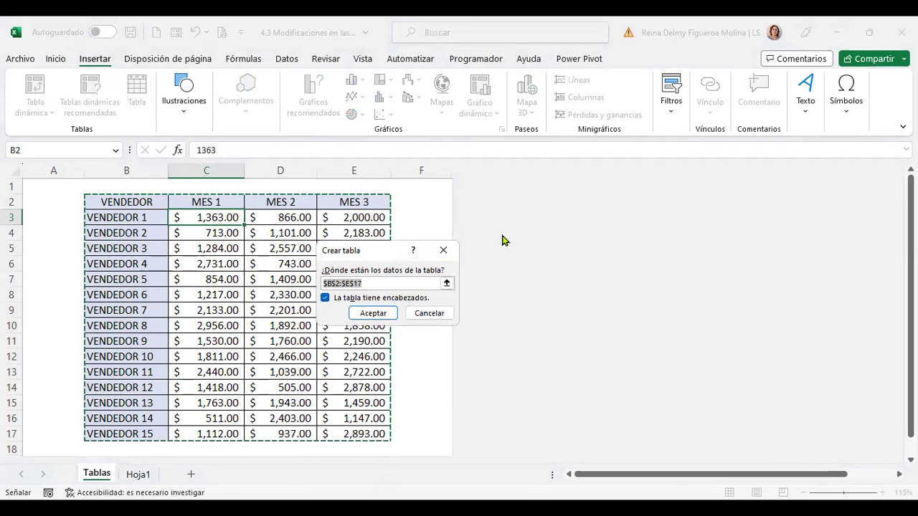
pyautogui.moveTo(373, 251); pyautogui.dragTo(477, 231)
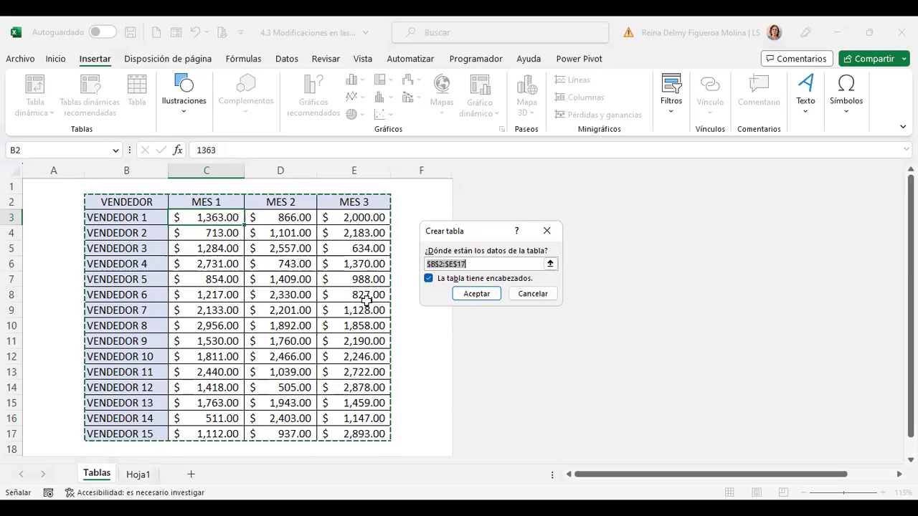
pyautogui.click(484, 297)
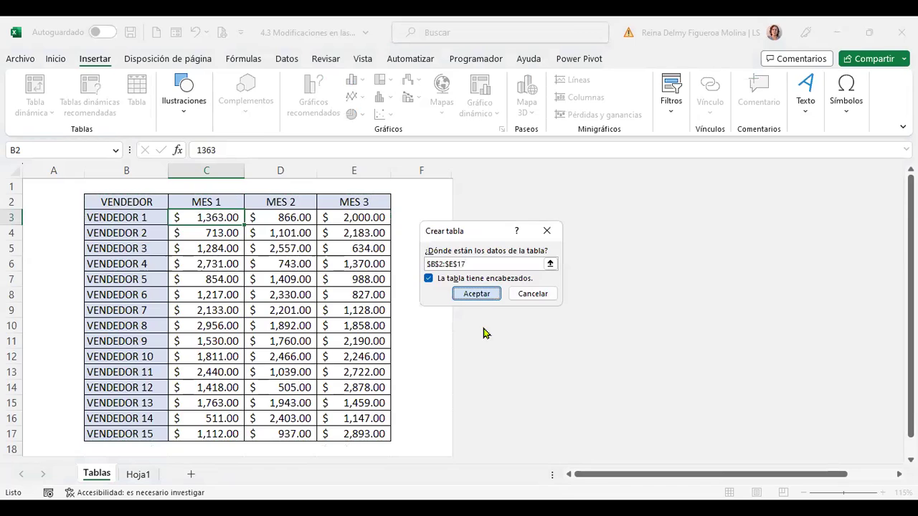
pyautogui.click(345, 362)
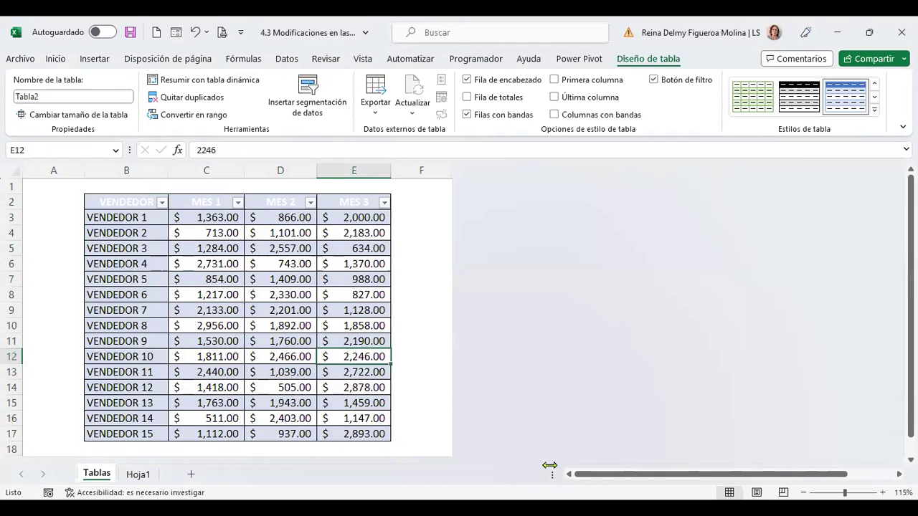
pyautogui.hotkey('ctrl', 'z')
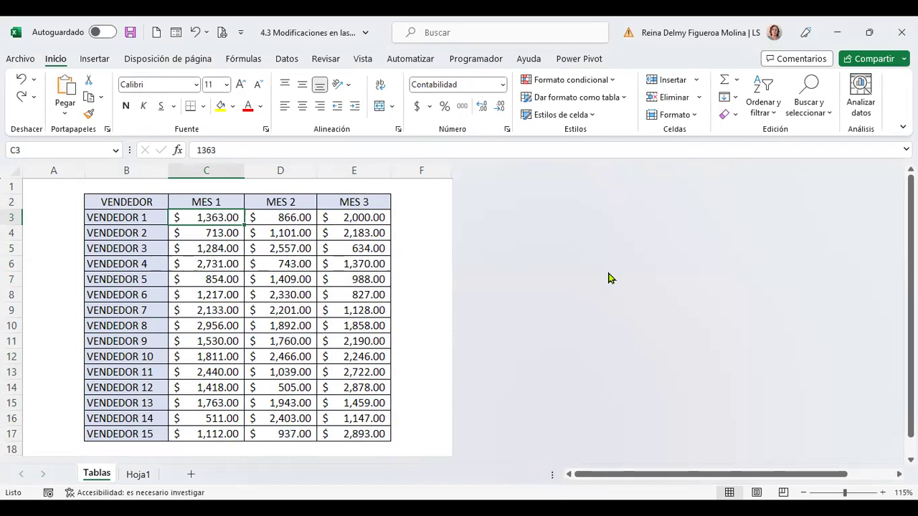
pyautogui.hotkey('ctrl', 't')
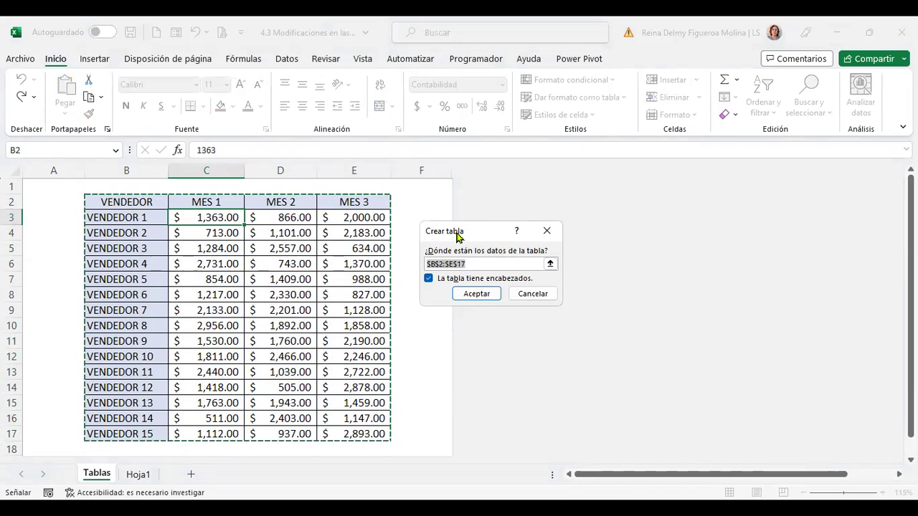
pyautogui.click(486, 301)
pyautogui.click(284, 278)
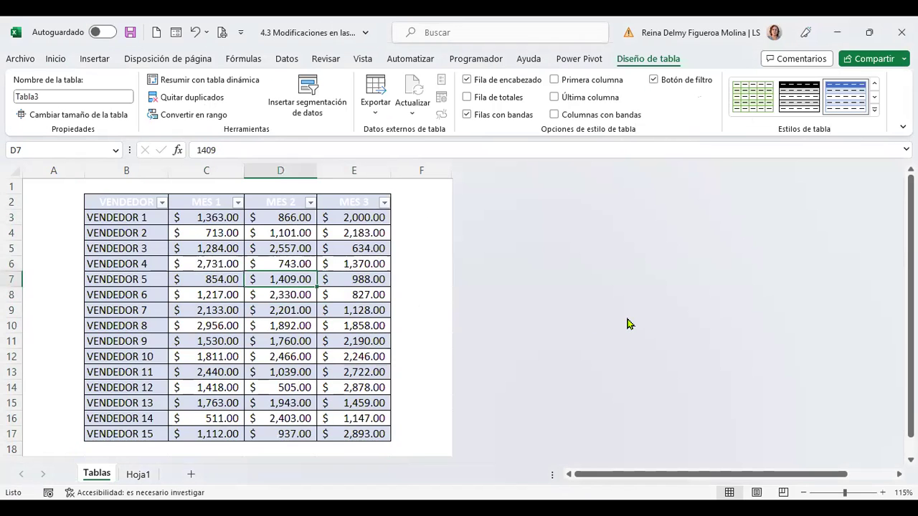
pyautogui.hotkey('ctrl', 'z')
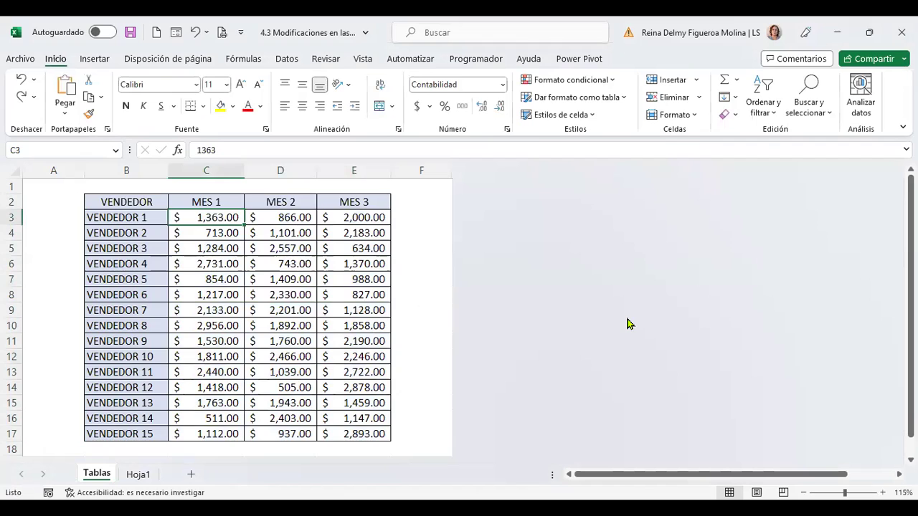
pyautogui.hotkey('ctrl', 't')
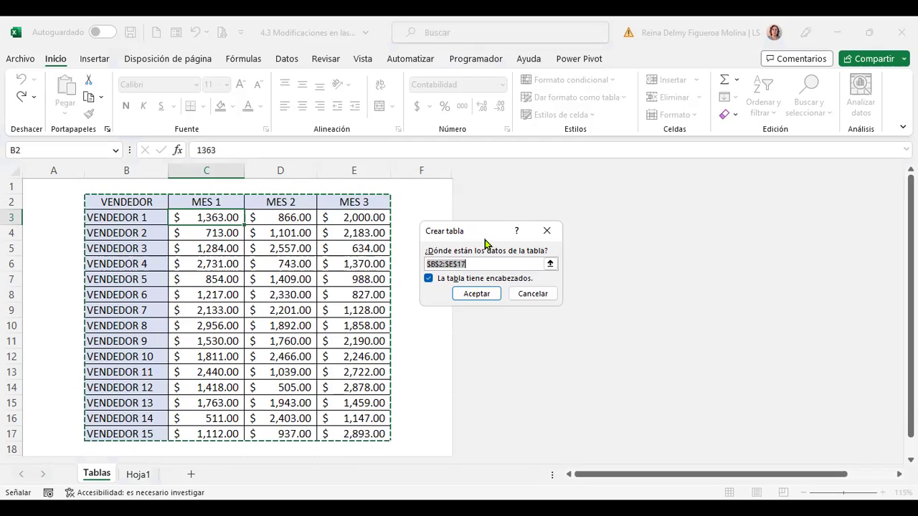
pyautogui.click(477, 294)
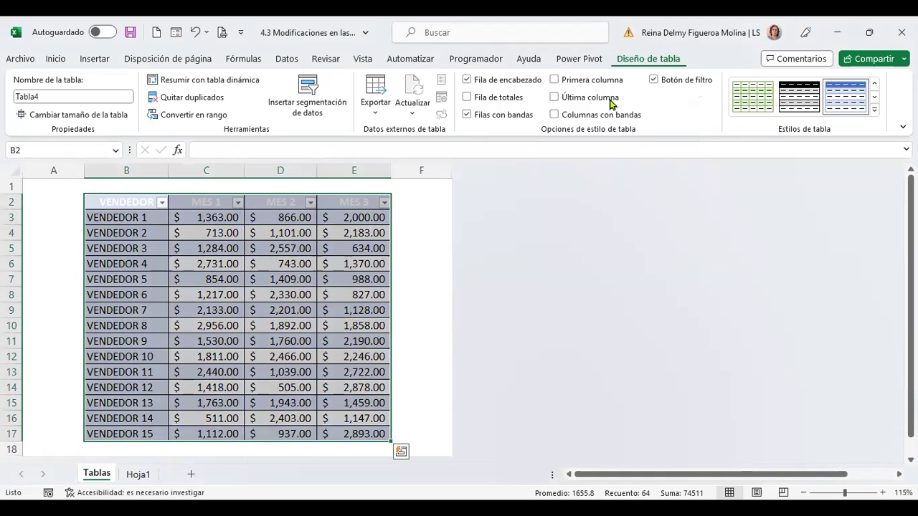
# Replace the table name Tabla4 with Vendedores in the table name box.
pyautogui.click(353, 233)
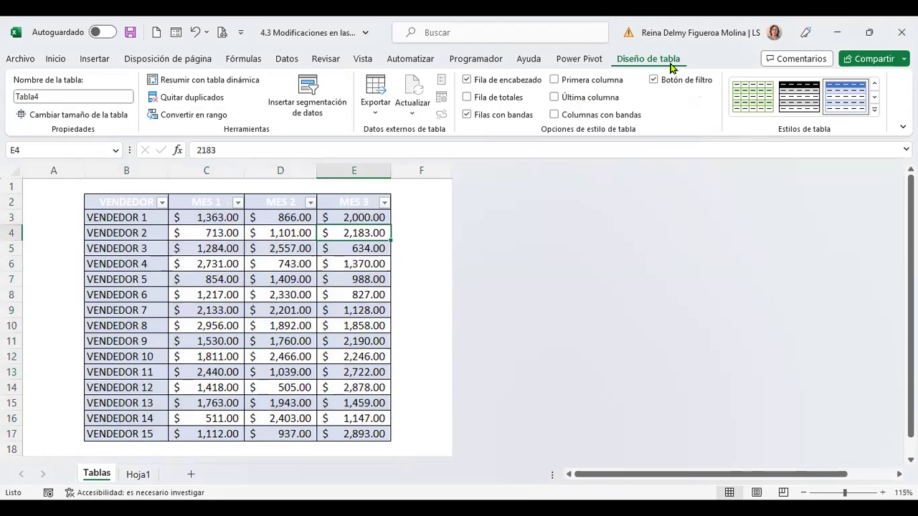
pyautogui.click(284, 249)
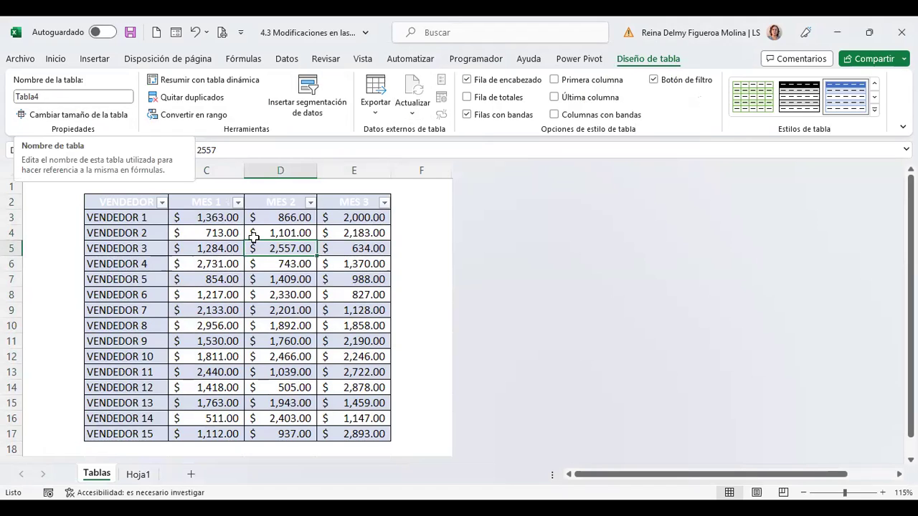
pyautogui.click(59, 95)
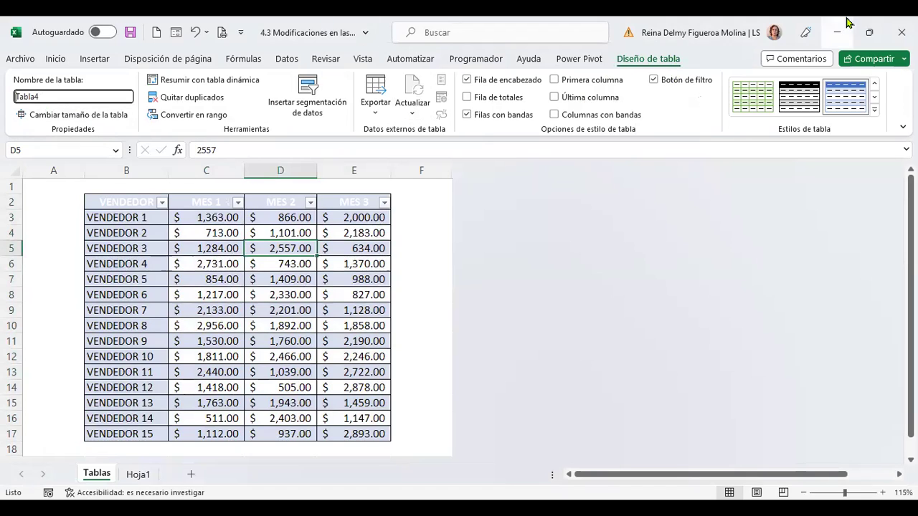
pyautogui.doubleClick(15, 96)
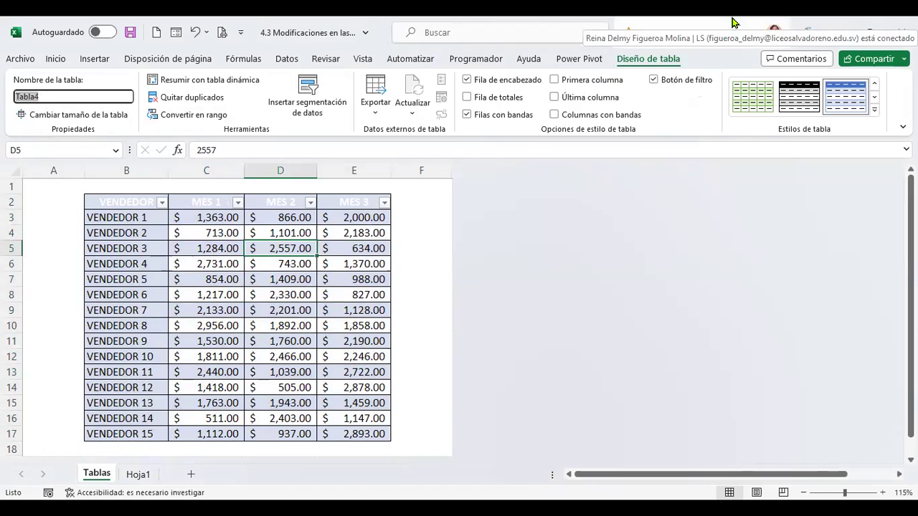
pyautogui.write('Vendedores')
pyautogui.press('Return')
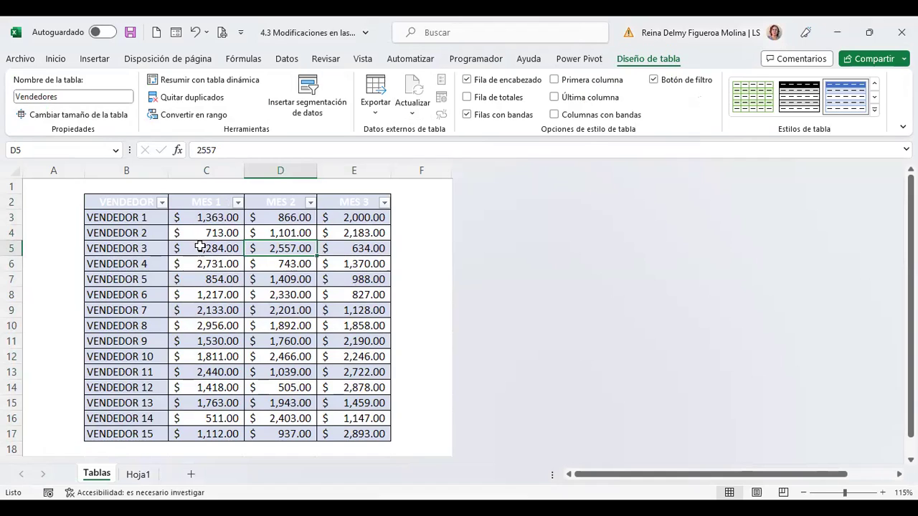
# Resize the Vendedores table to $B$2:$E$12, leaving vendors 11–15 outside it.
pyautogui.click(236, 268)
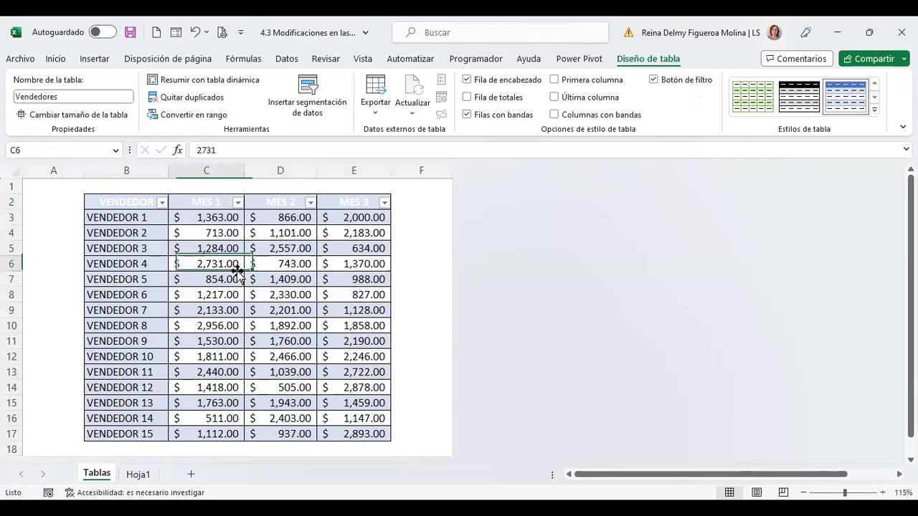
pyautogui.click(101, 115)
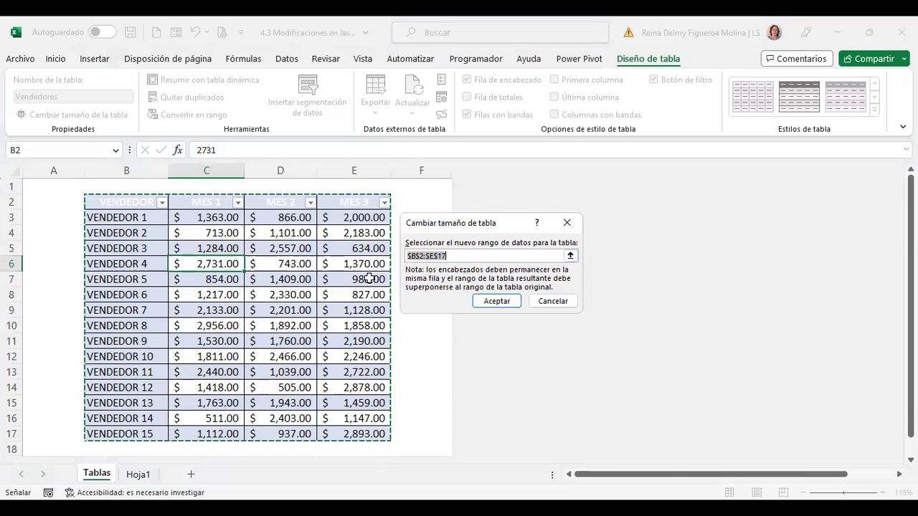
pyautogui.keyDown('shift'); pyautogui.click(361, 362); pyautogui.keyUp('shift')
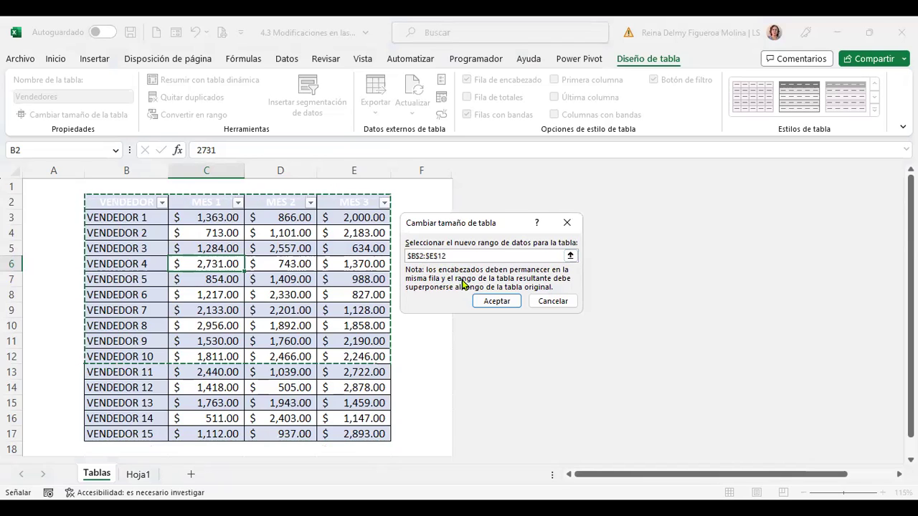
pyautogui.click(508, 309)
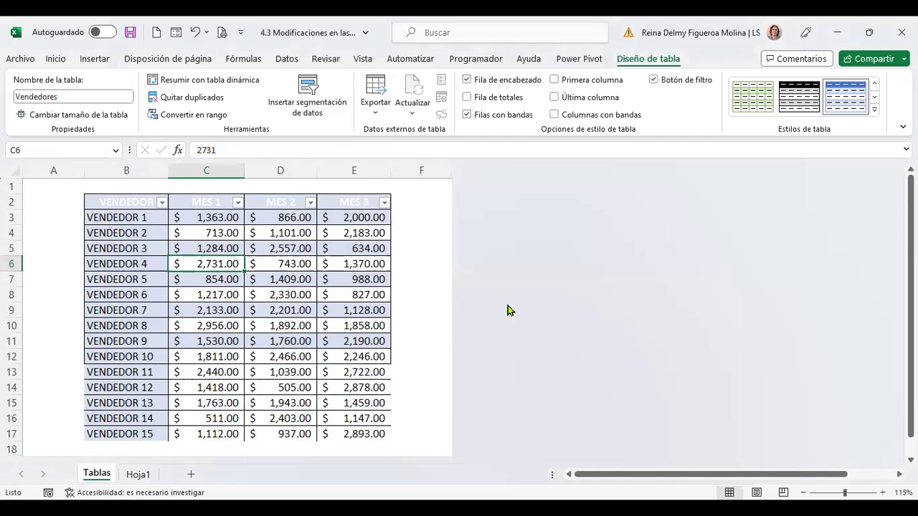
pyautogui.click(279, 294)
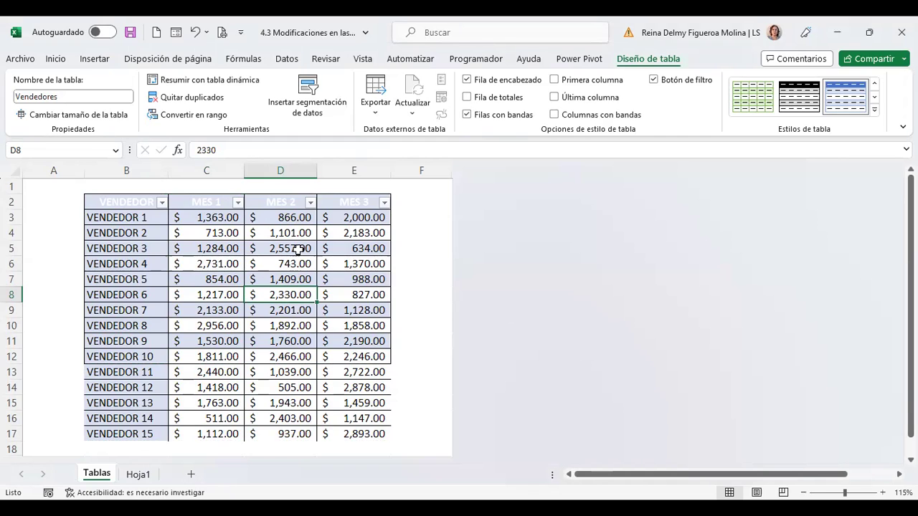
pyautogui.click(294, 406)
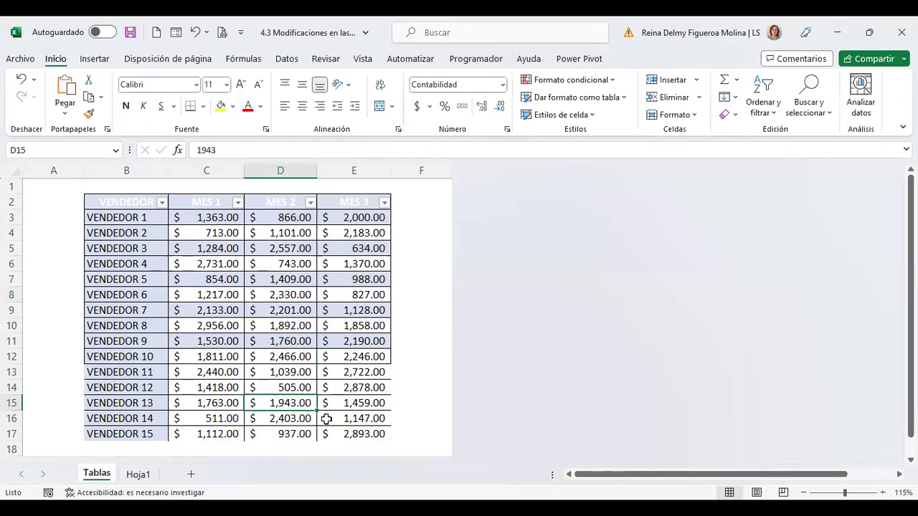
pyautogui.click(287, 294)
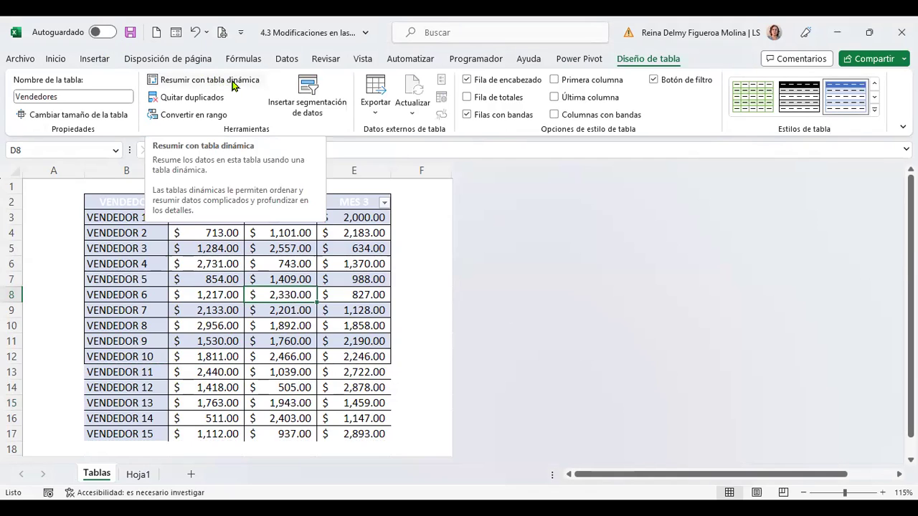
# Summarize the Vendedores table as a pivot table on a new worksheet.
pyautogui.click(237, 84)
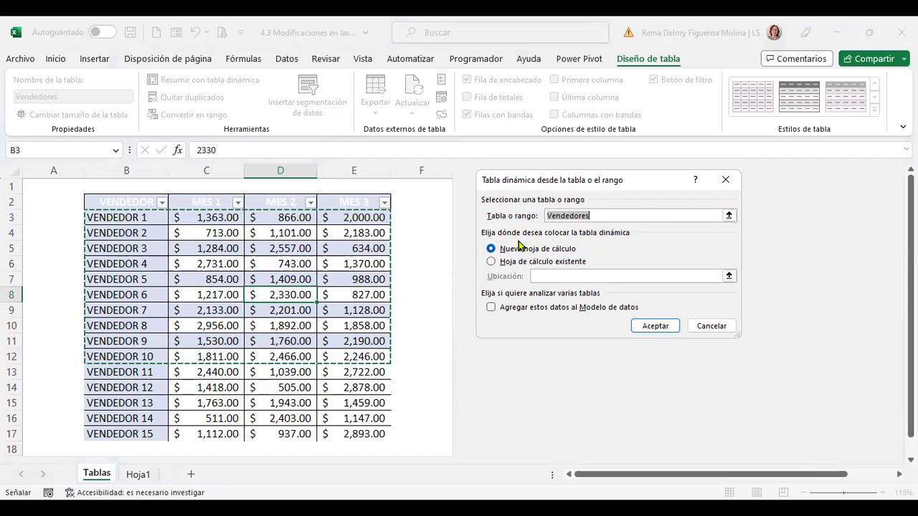
pyautogui.click(668, 327)
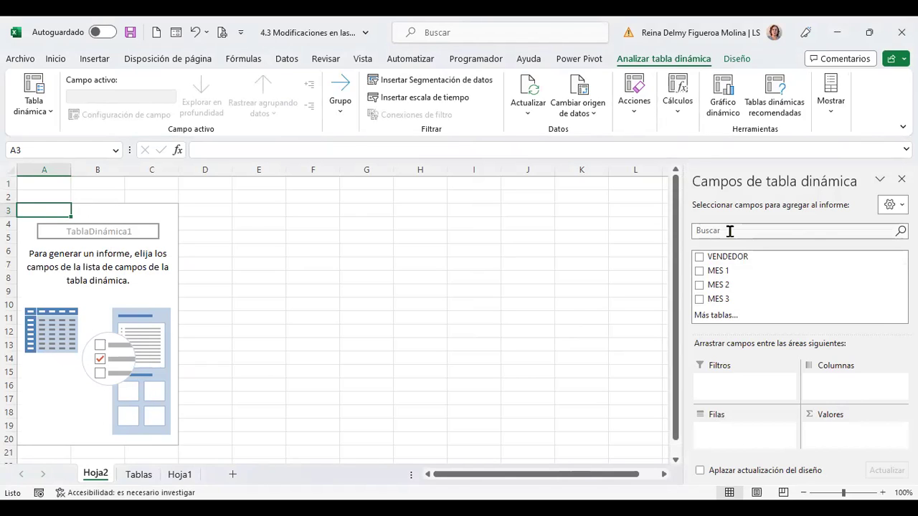
# Add VENDEDOR as rows and Suma de MES 1 as values, totalling 16592.
pyautogui.click(699, 258)
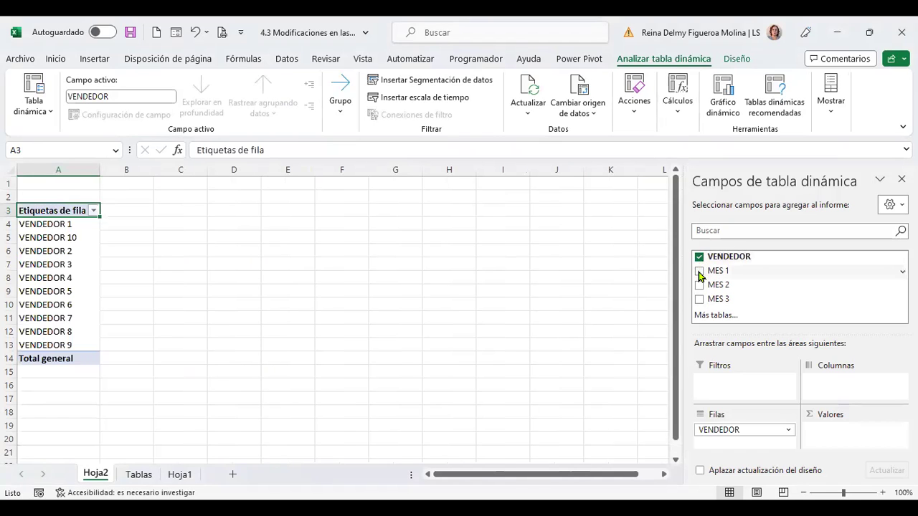
pyautogui.click(699, 272)
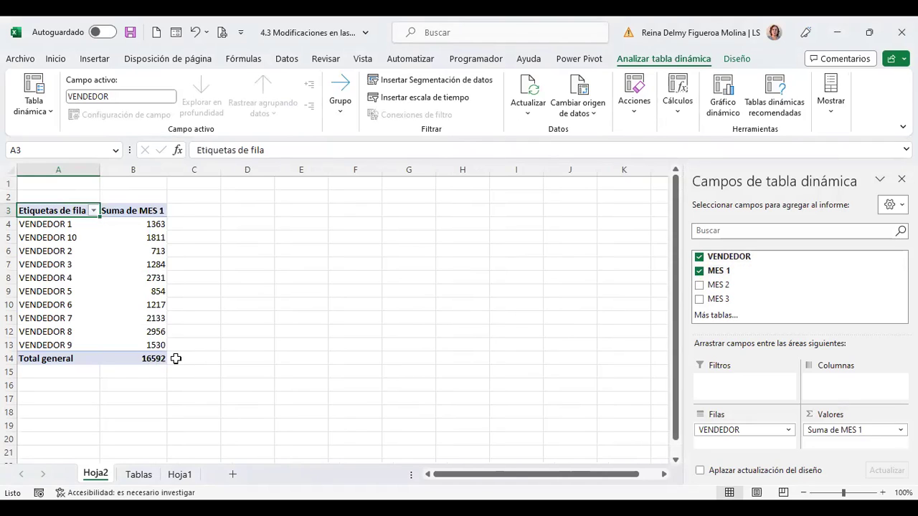
pyautogui.click(135, 356)
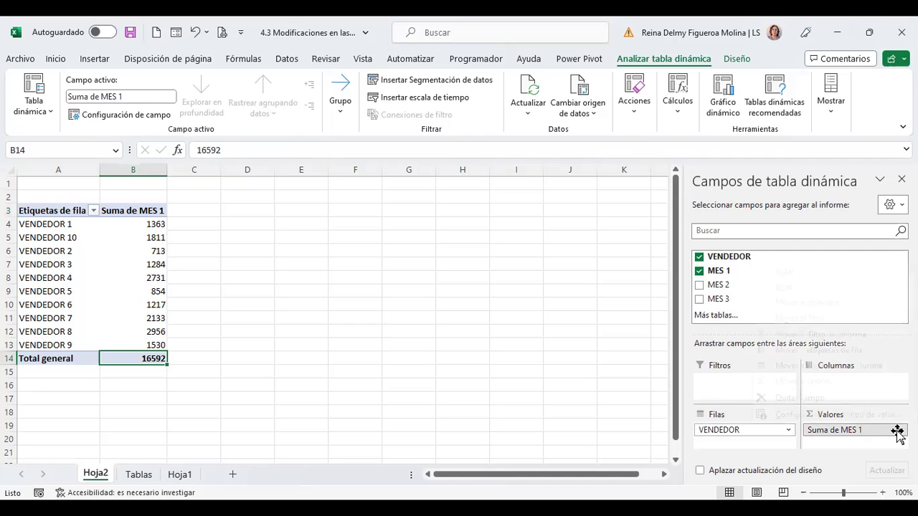
# Change the MES 1 value field summary from Suma to Promedio.
pyautogui.click(900, 430)
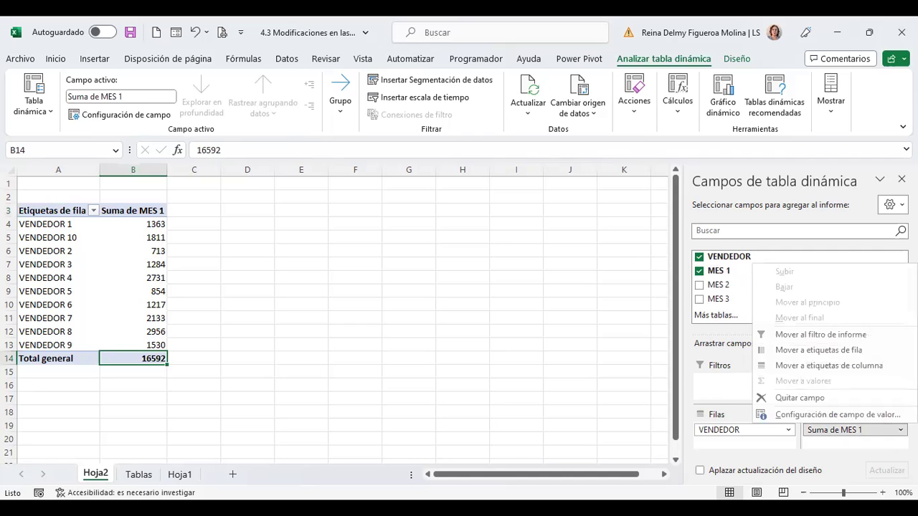
pyautogui.click(836, 416)
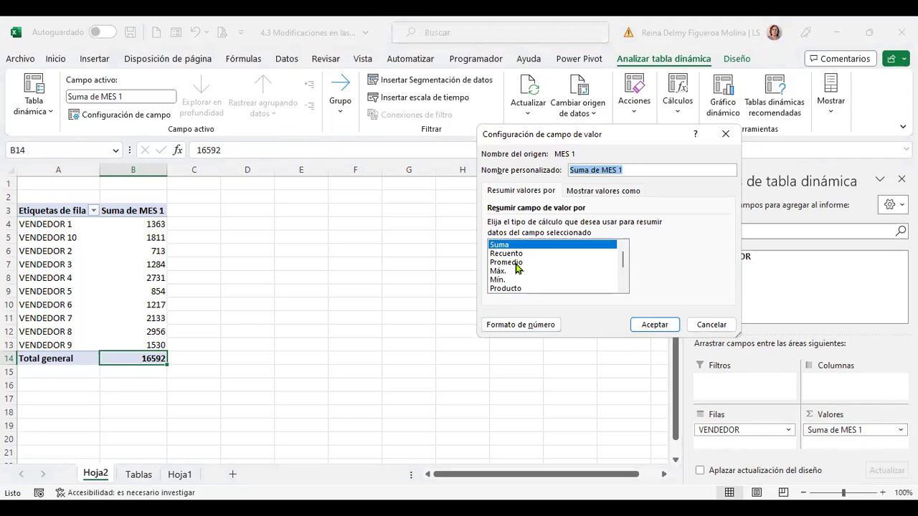
pyautogui.click(516, 264)
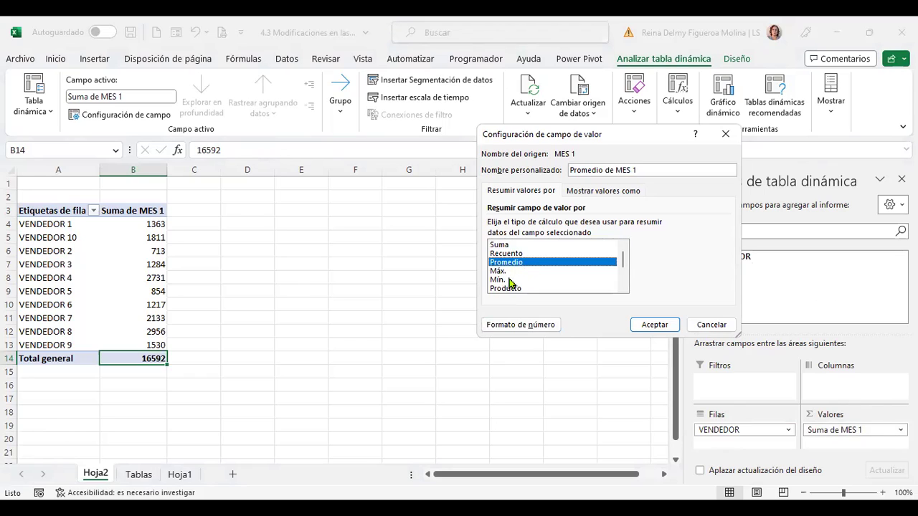
pyautogui.click(658, 325)
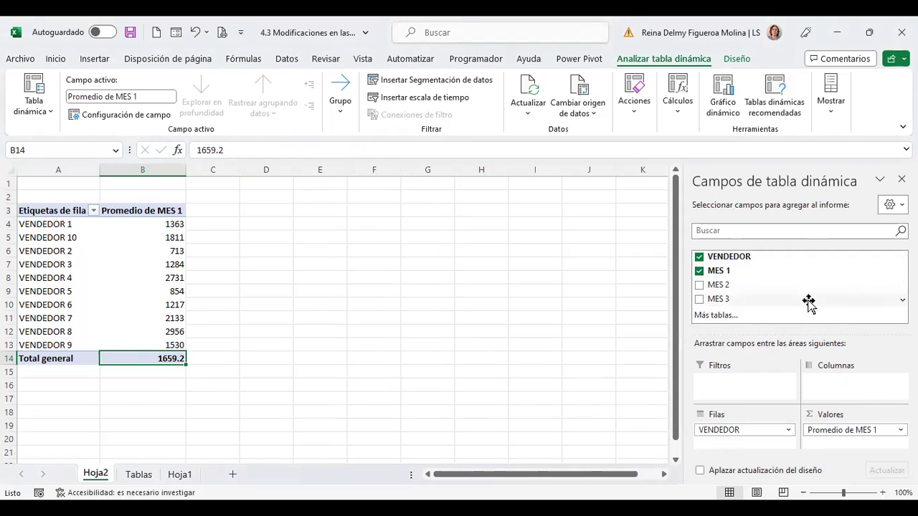
# On the Tablas sheet, choose Convertir en rango for the Vendedores table from Diseño de tabla.
pyautogui.click(142, 475)
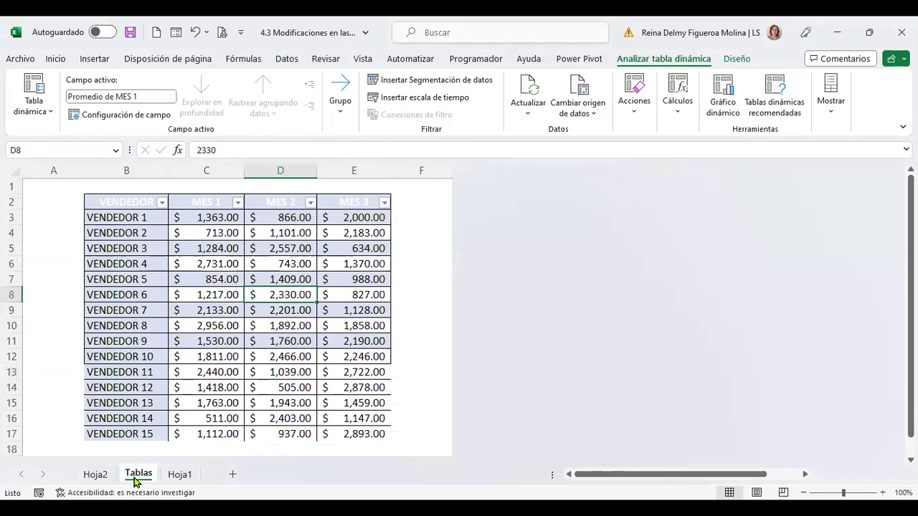
pyautogui.click(278, 234)
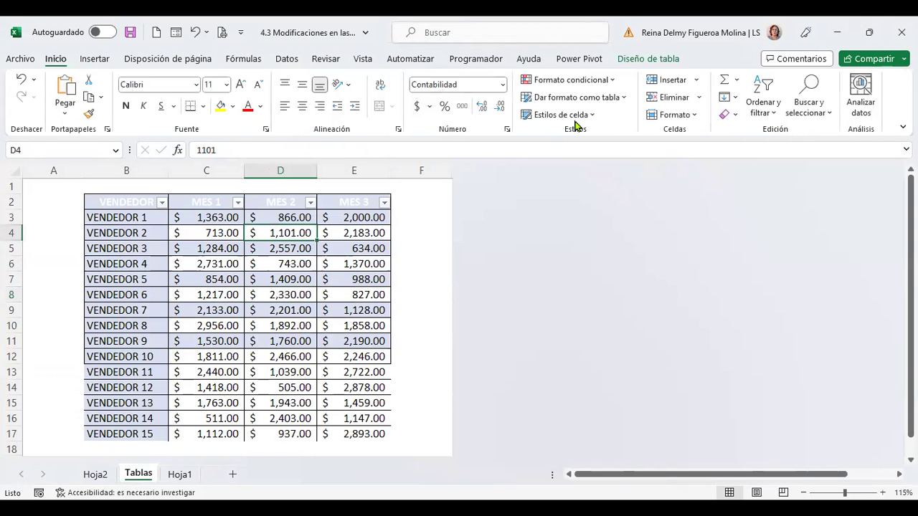
pyautogui.click(637, 59)
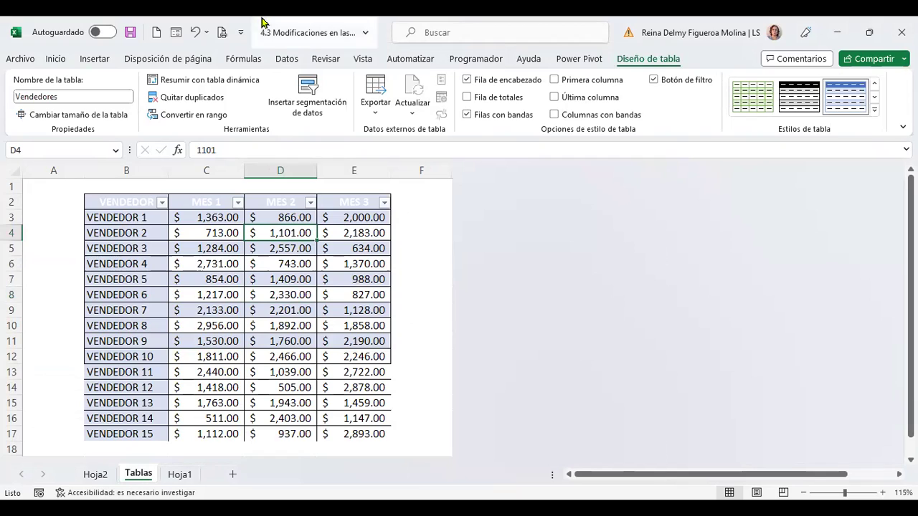
pyautogui.click(281, 279)
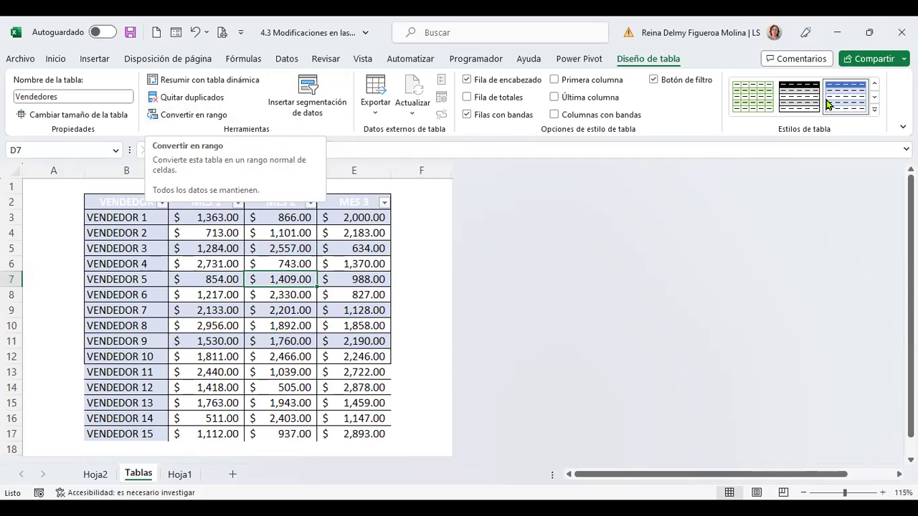
pyautogui.click(375, 249)
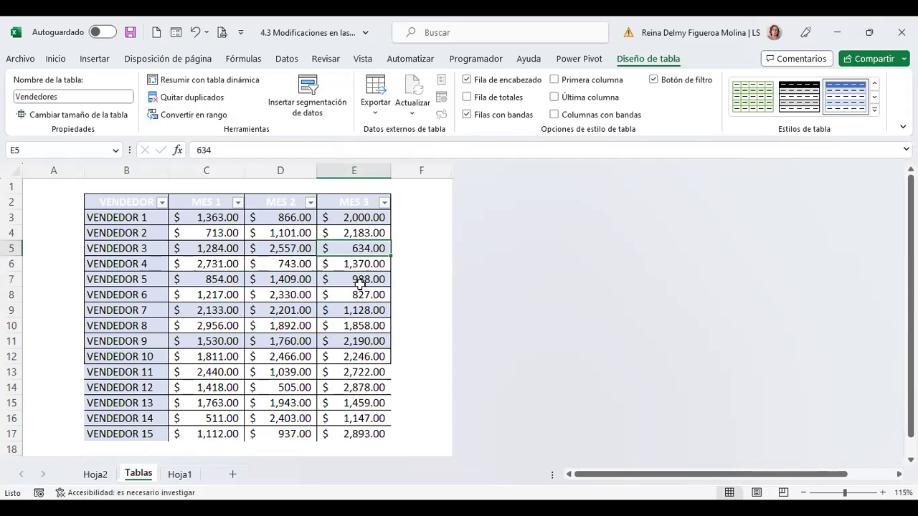
pyautogui.click(346, 217)
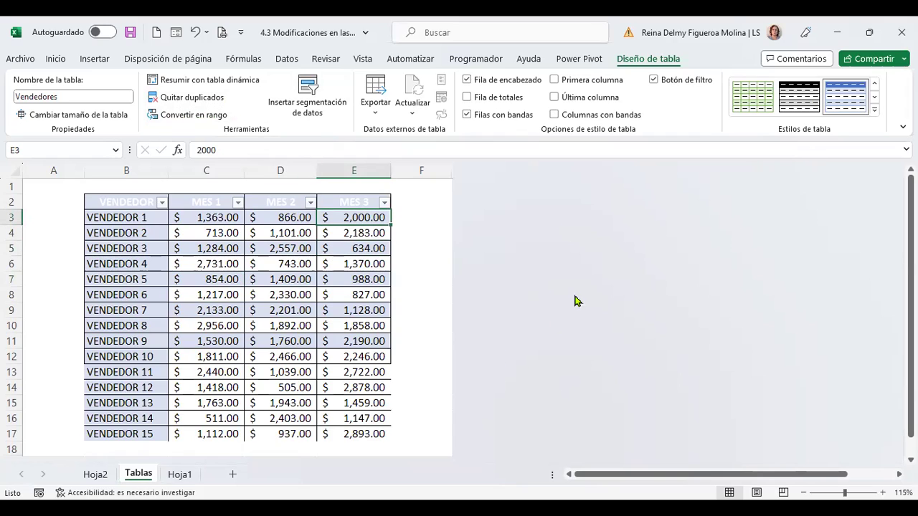
pyautogui.click(411, 243)
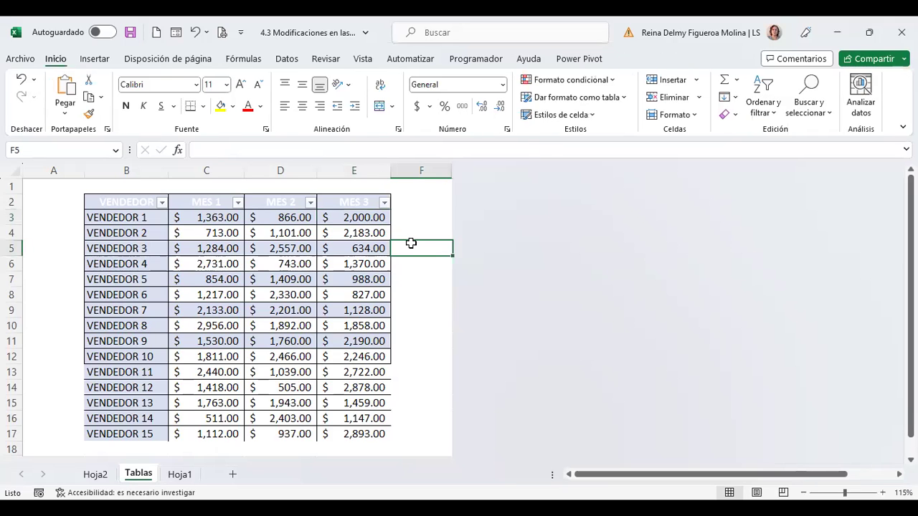
pyautogui.click(340, 264)
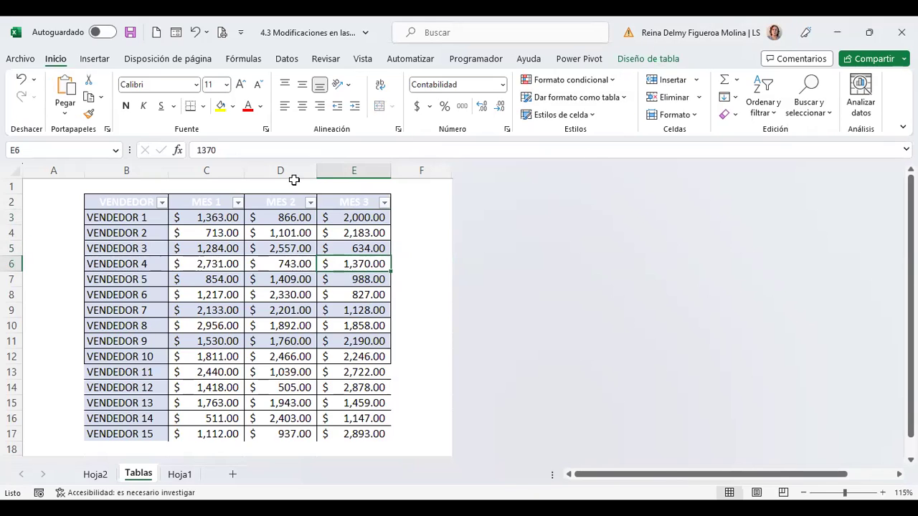
pyautogui.click(653, 59)
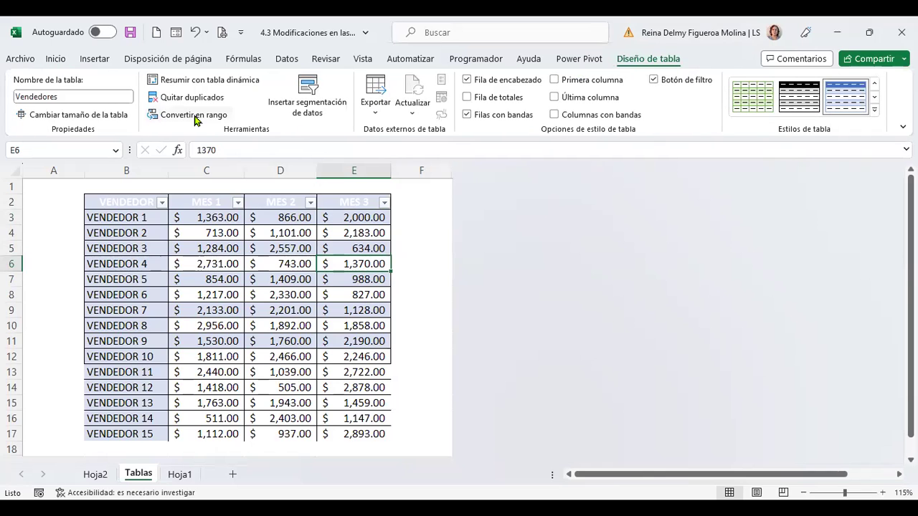
pyautogui.click(294, 387)
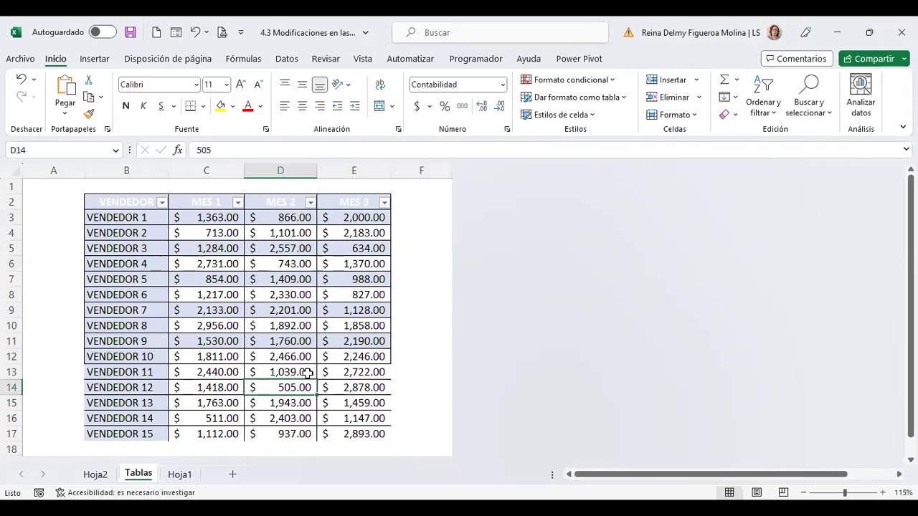
pyautogui.click(288, 279)
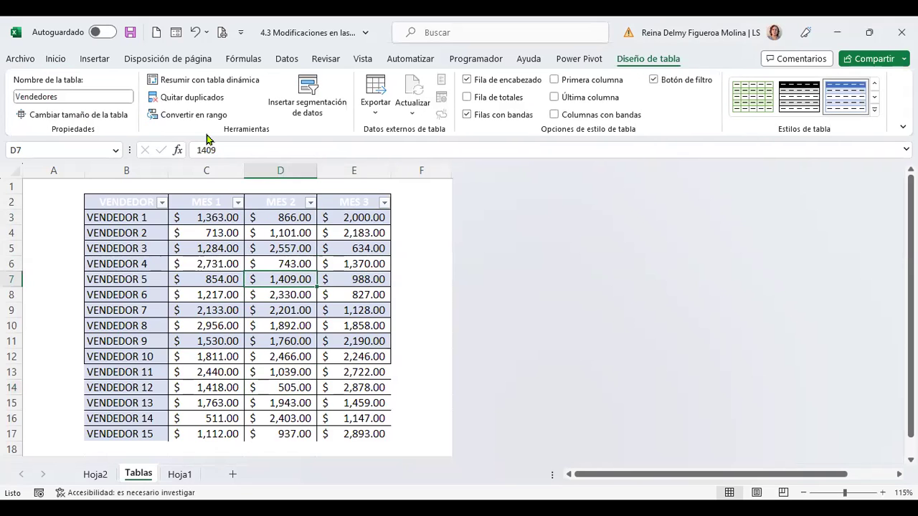
pyautogui.click(206, 115)
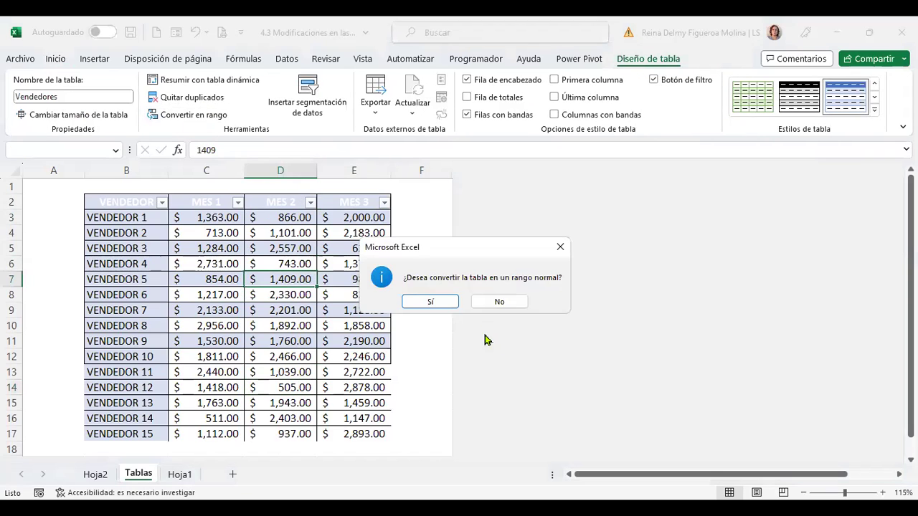
# Confirm converting to a normal range, then restore the header filter buttons with Ctrl+Shift+L.
pyautogui.click(445, 302)
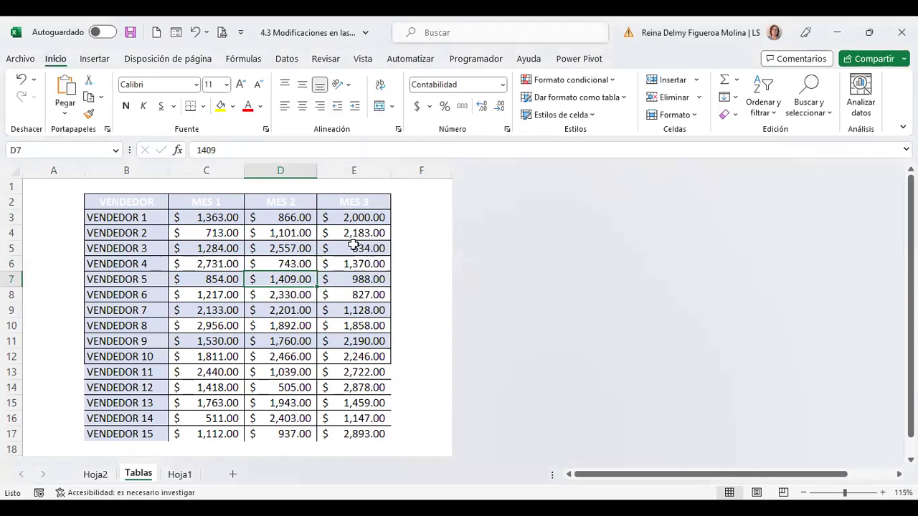
pyautogui.click(377, 250)
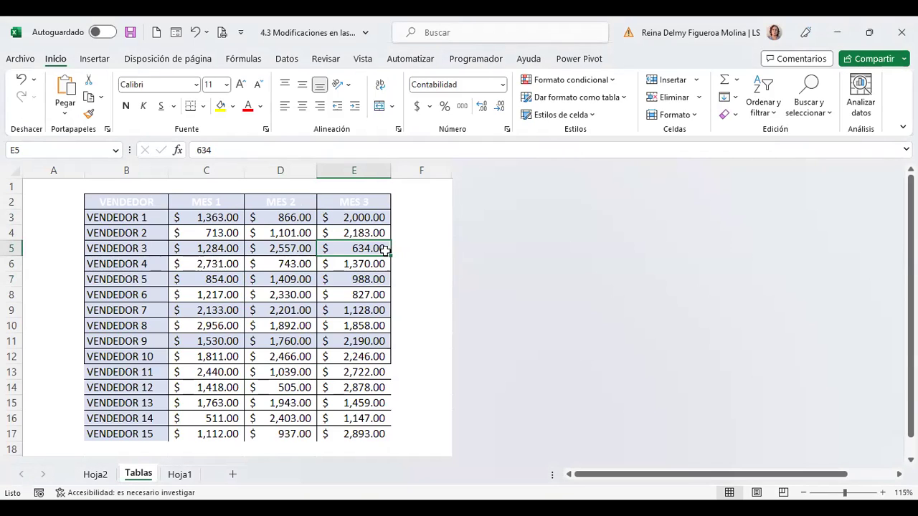
pyautogui.click(694, 117)
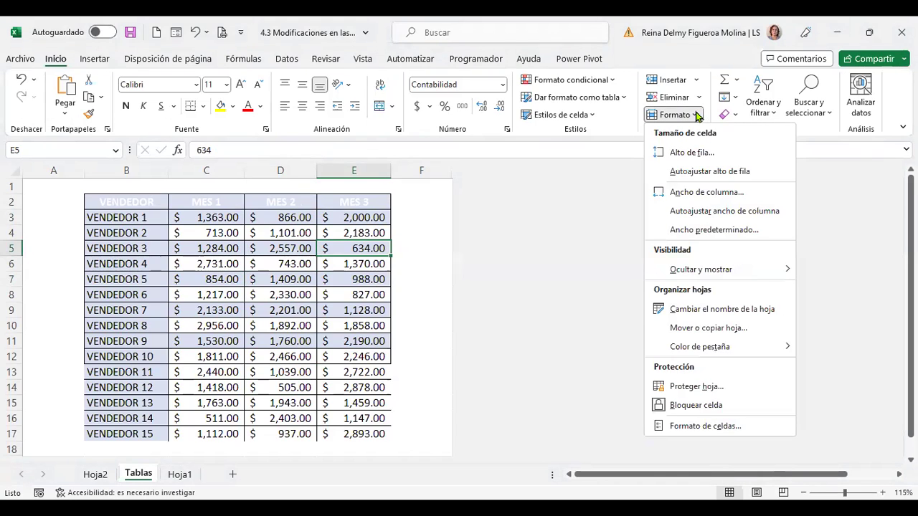
pyautogui.press('Escape')
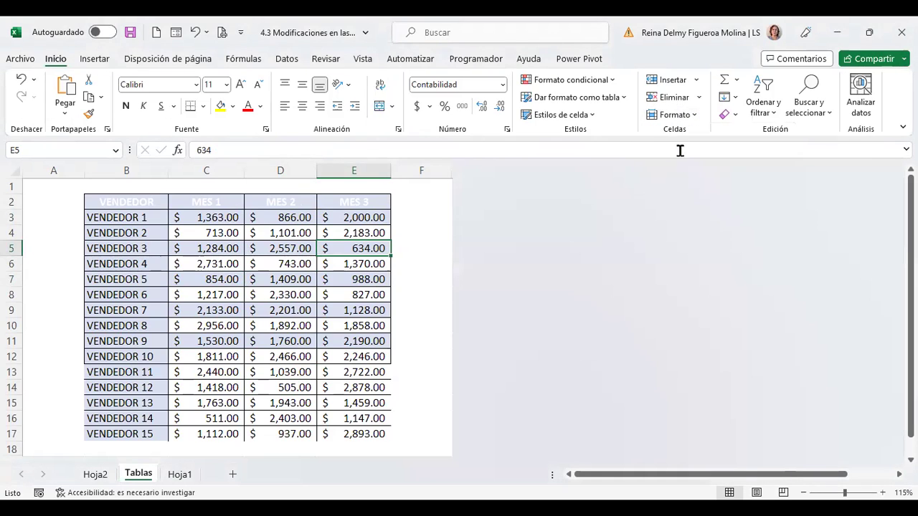
pyautogui.hotkey('ctrl', 'shift', 'l')
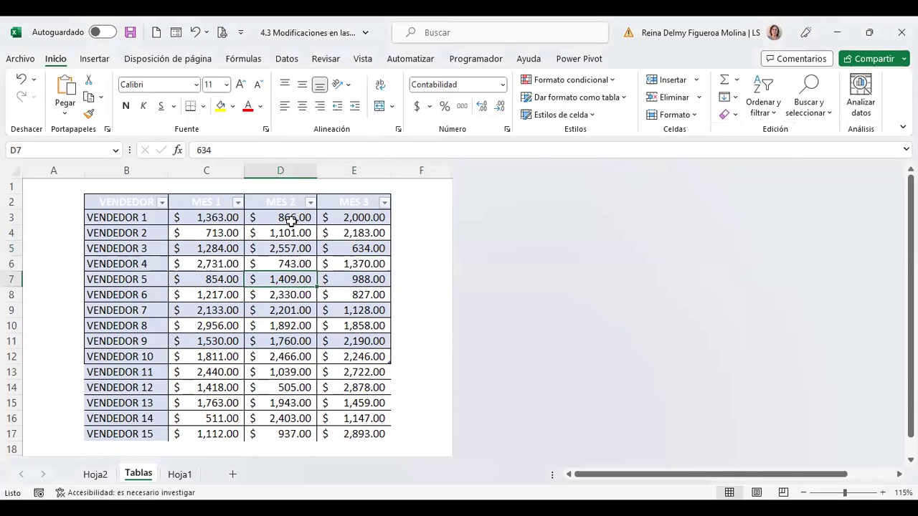
# Show the Diseño de tabla options with cell D3 of the table selected.
pyautogui.click(647, 59)
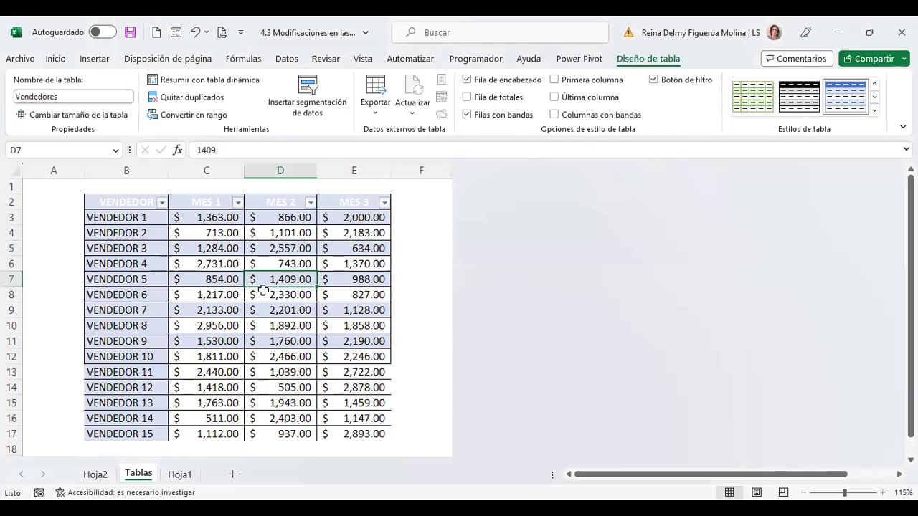
pyautogui.click(278, 217)
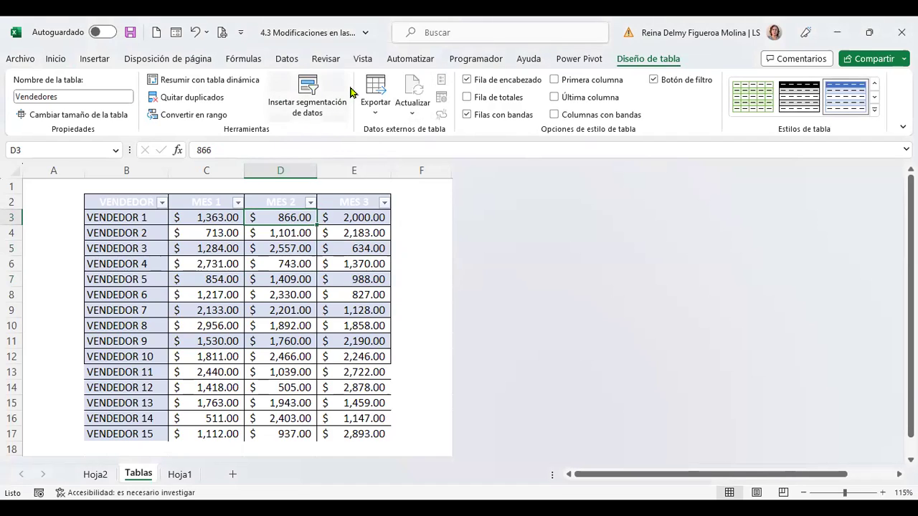
# Insert slicers for the VENDEDOR and MES 2 fields via Insertar segmentación de datos.
pyautogui.click(316, 116)
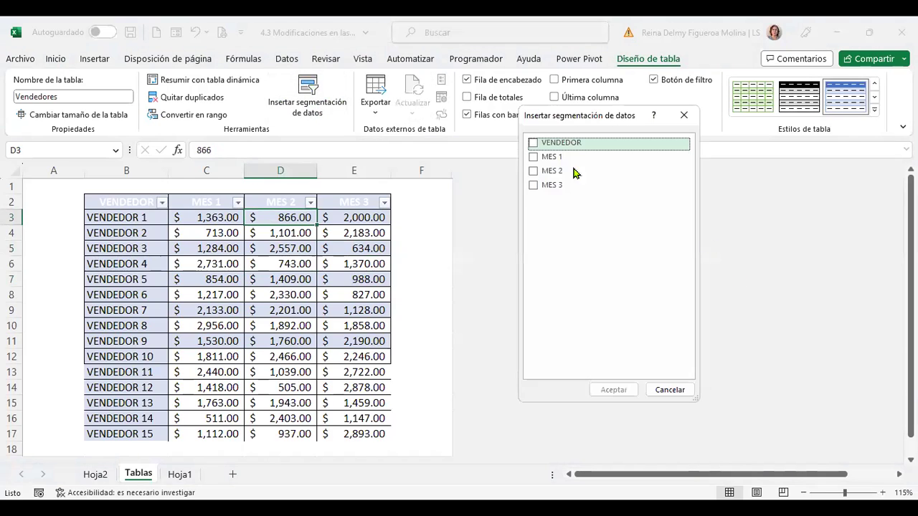
pyautogui.click(534, 147)
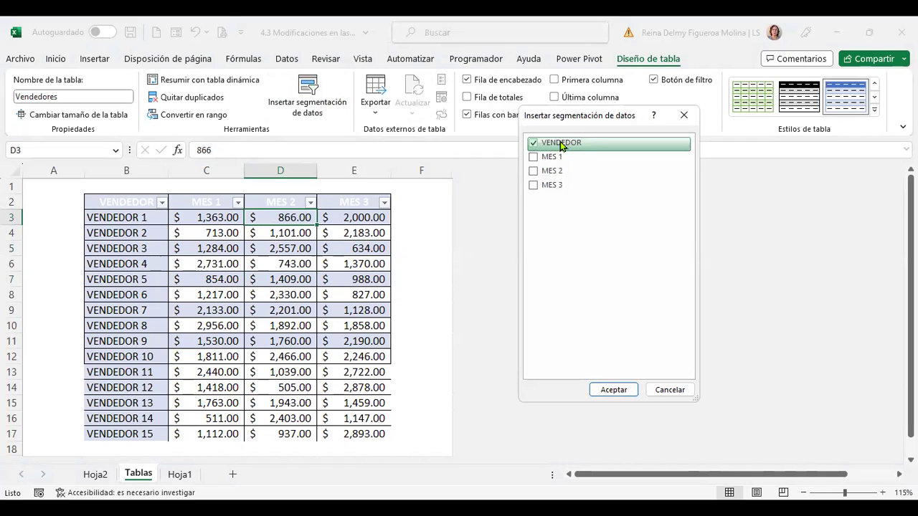
pyautogui.click(545, 171)
pyautogui.click(614, 392)
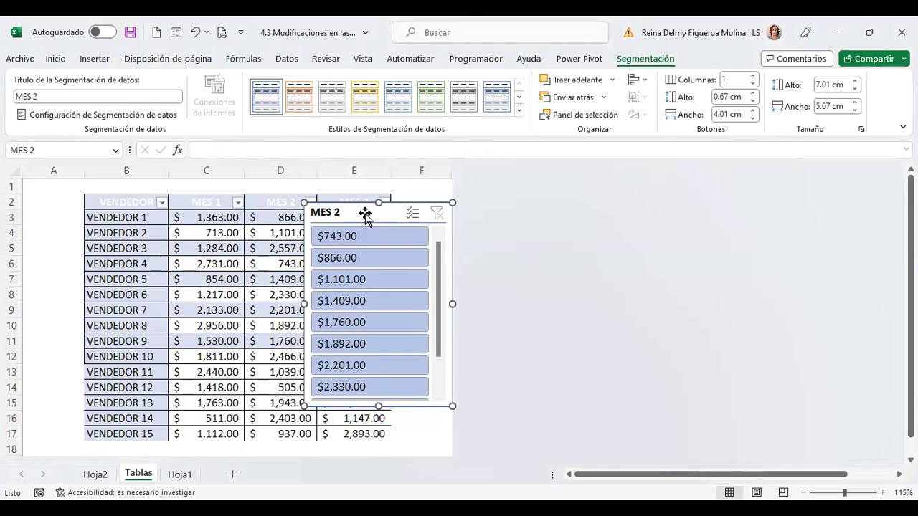
# Move the MES 2 slicer aside and unhide columns G through M from column F's menu.
pyautogui.moveTo(365, 213); pyautogui.dragTo(181, 256)
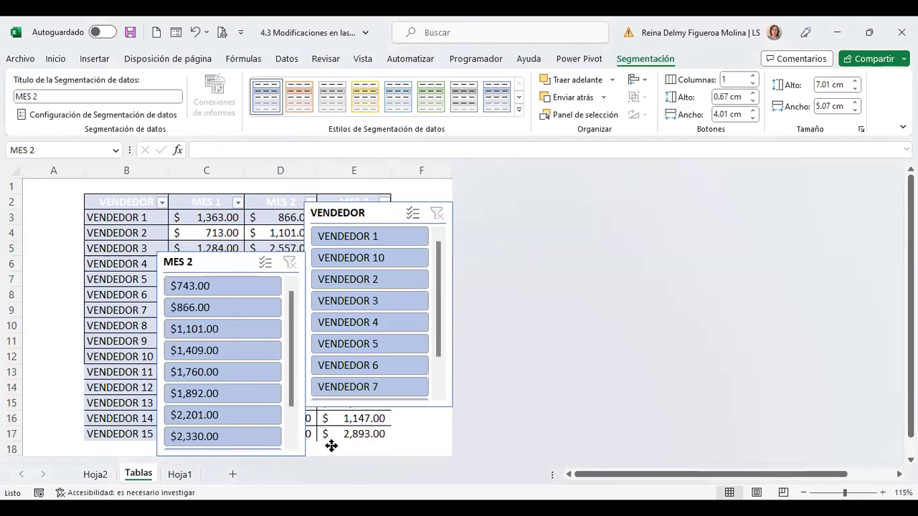
pyautogui.moveTo(149, 401); pyautogui.dragTo(196, 406)
pyautogui.click(414, 172)
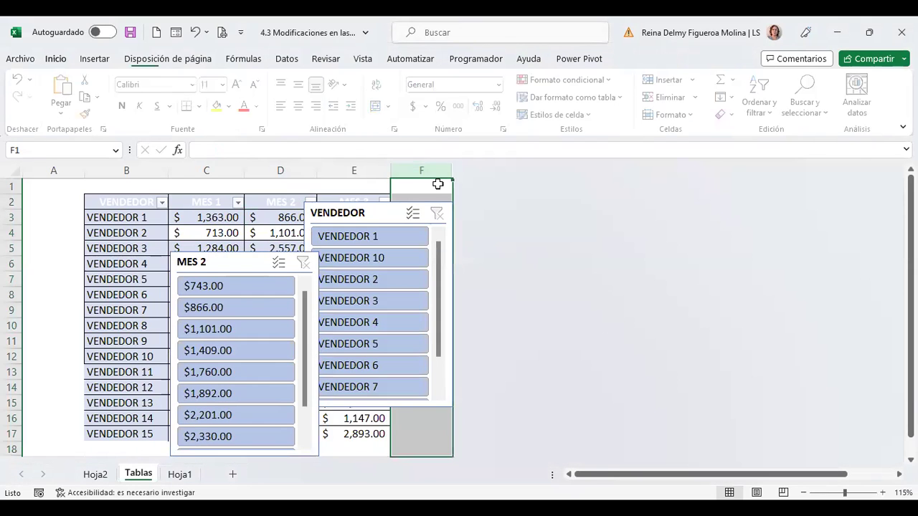
pyautogui.moveTo(497, 172); pyautogui.dragTo(462, 176)
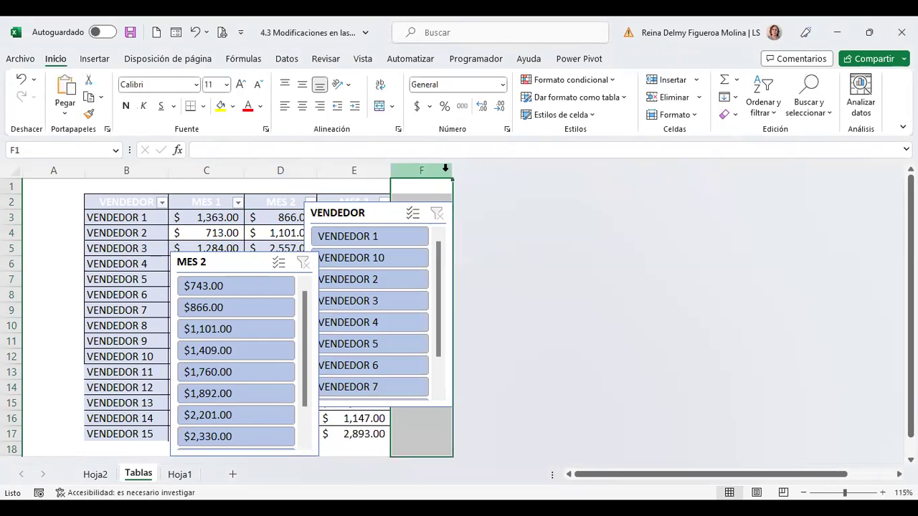
pyautogui.rightClick(446, 172)
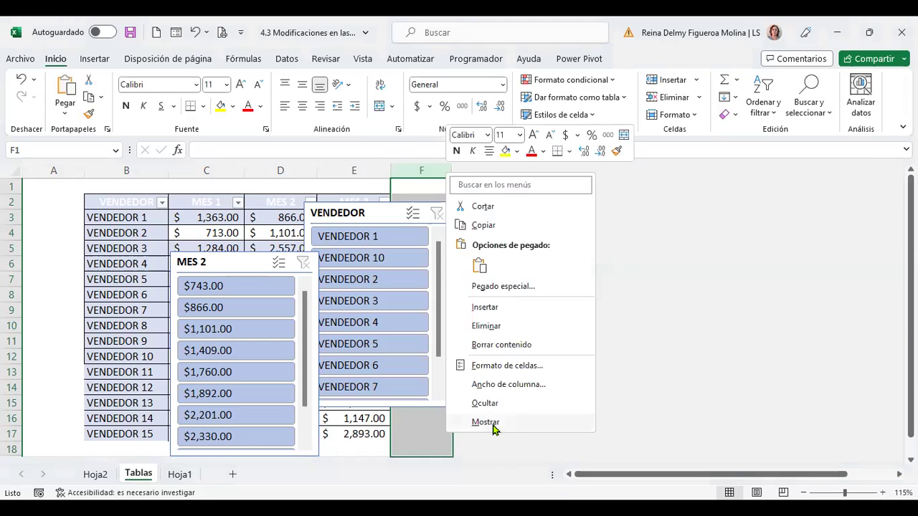
pyautogui.click(492, 422)
# Place the VENDEDOR and MES 2 slicers side by side right of the table, from column F.
pyautogui.click(516, 307)
pyautogui.moveTo(255, 261); pyautogui.dragTo(740, 208)
pyautogui.moveTo(349, 213); pyautogui.dragTo(459, 207)
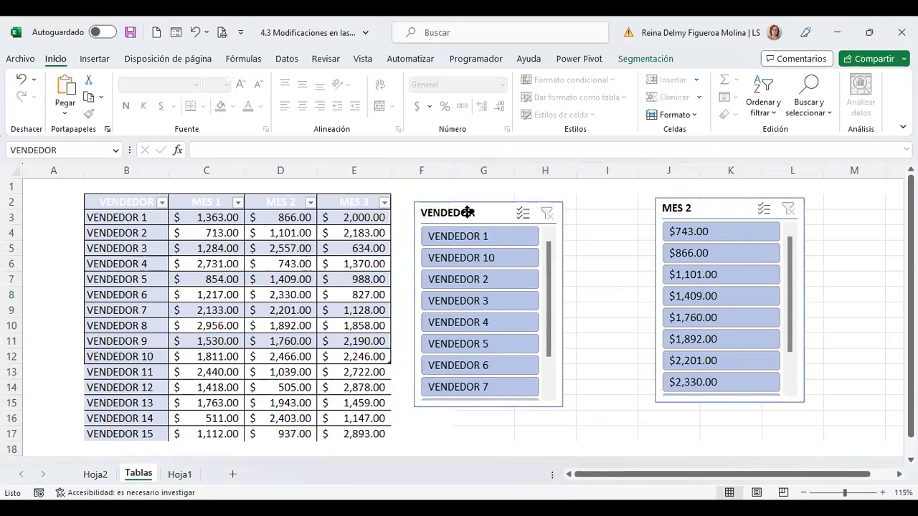
pyautogui.moveTo(691, 206); pyautogui.dragTo(615, 200)
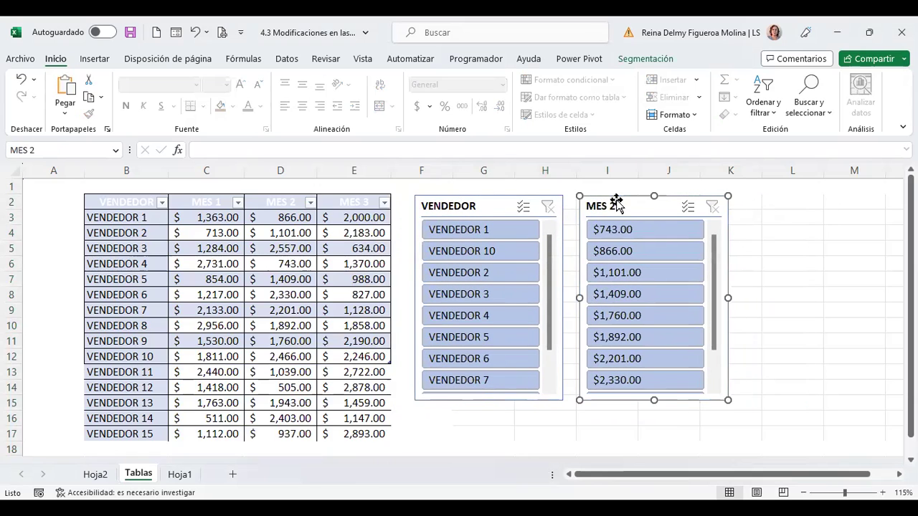
# Filter the table with the VENDEDOR slicer to VENDEDOR 1, then to VENDEDOR 10.
pyautogui.click(504, 237)
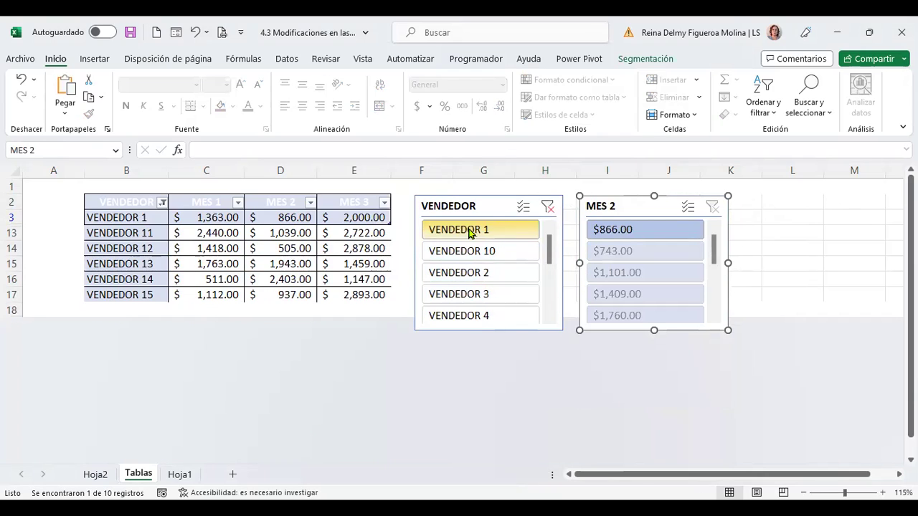
pyautogui.moveTo(549, 273)
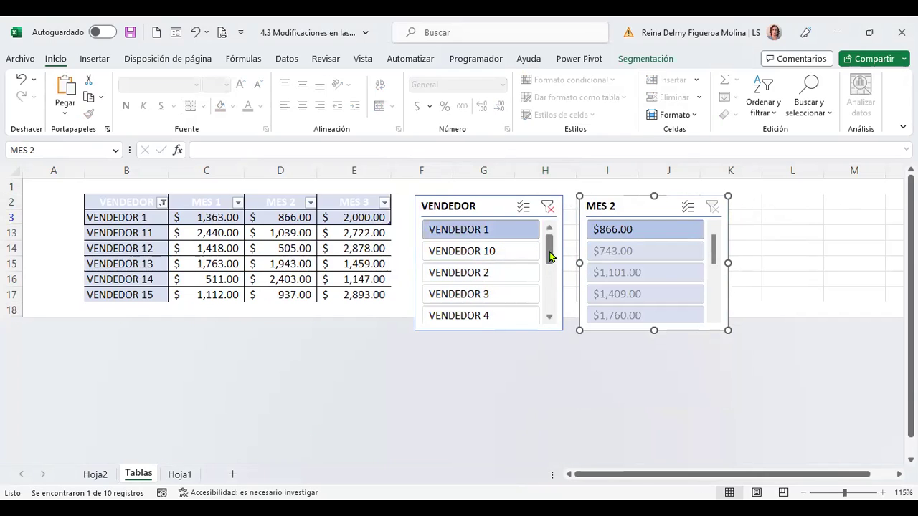
pyautogui.click(550, 285)
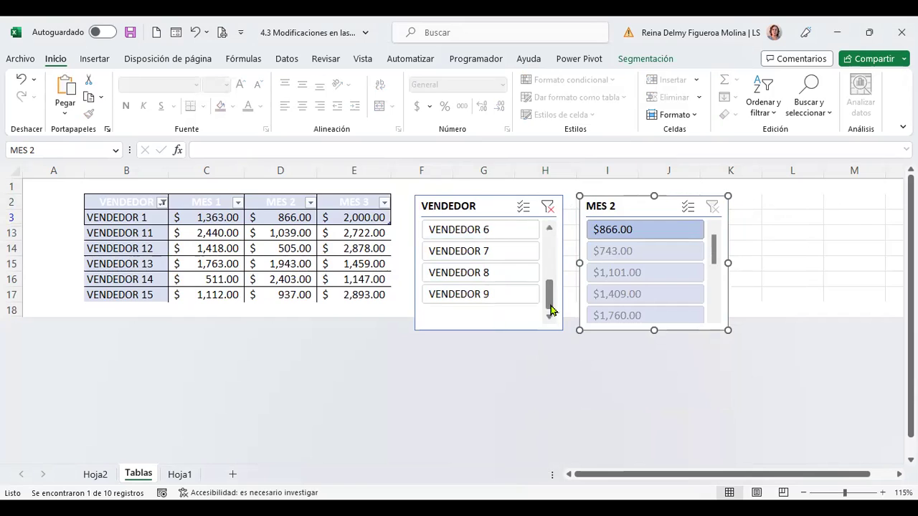
pyautogui.moveTo(551, 310); pyautogui.dragTo(561, 250)
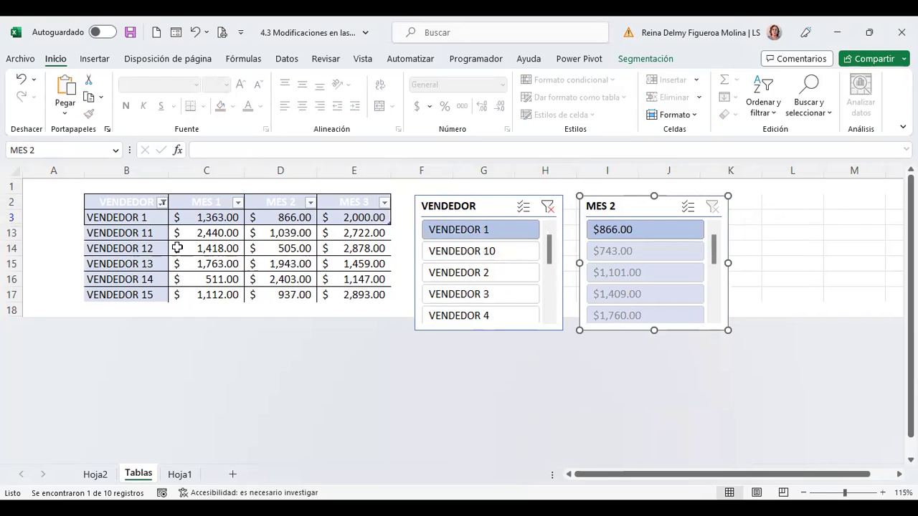
pyautogui.click(478, 252)
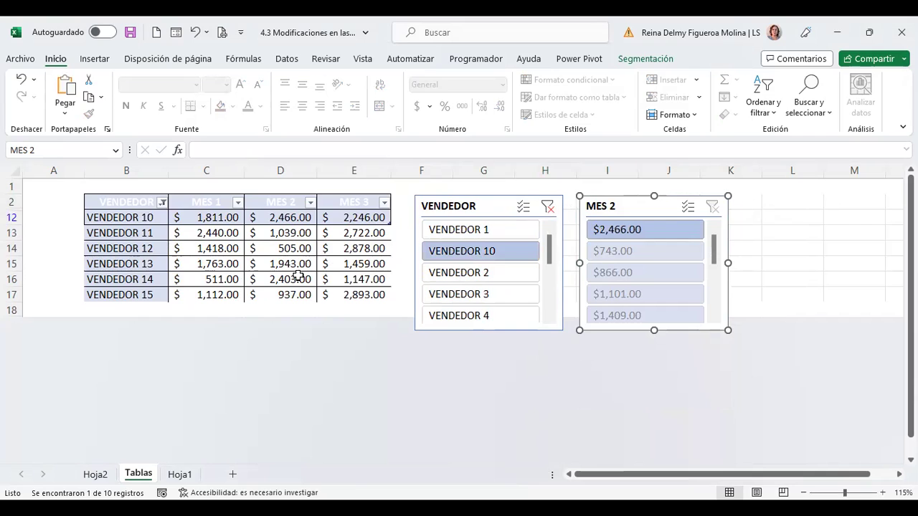
pyautogui.moveTo(714, 259)
pyautogui.scroll(-3, 713, 302)
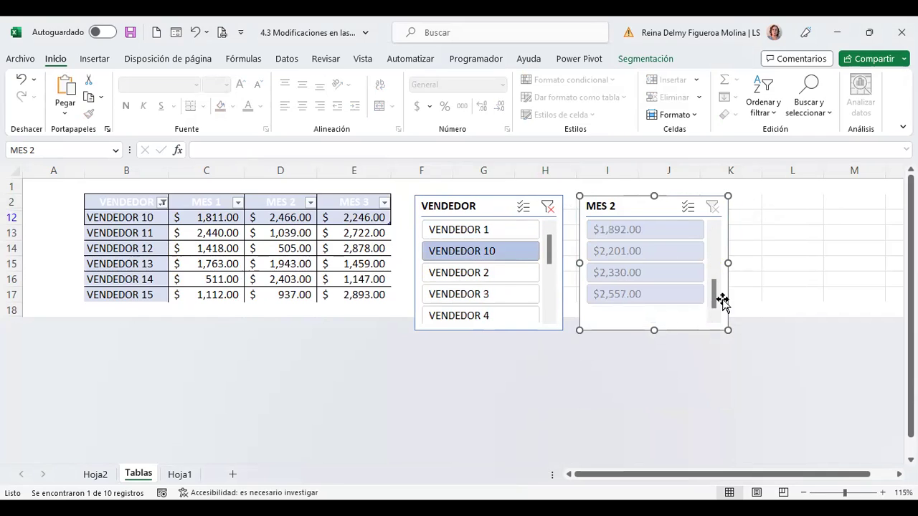
pyautogui.scroll(3, 713, 266)
pyautogui.scroll(-3, 549, 301)
pyautogui.scroll(3, 549, 273)
# Multi-select VENDEDOR 2, 3 and 4 in the slicer, then clear the vendor filter.
pyautogui.click(523, 207)
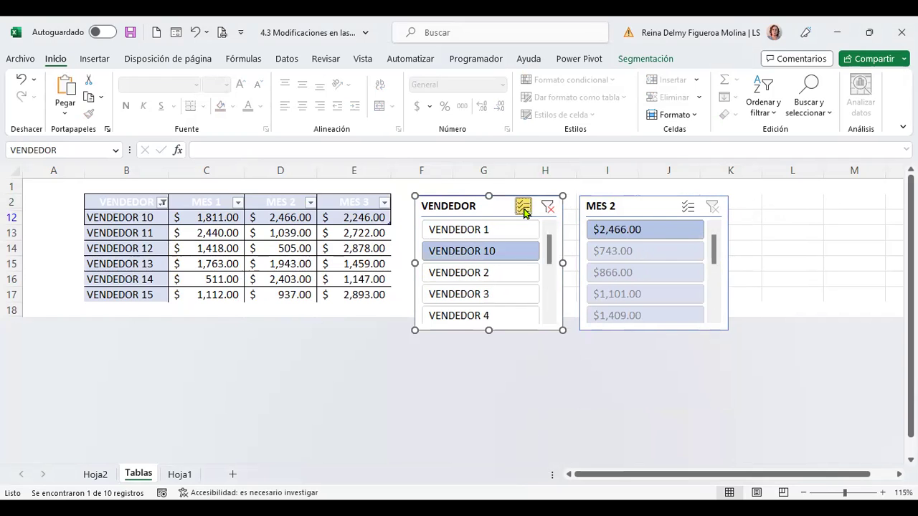
pyautogui.click(491, 279)
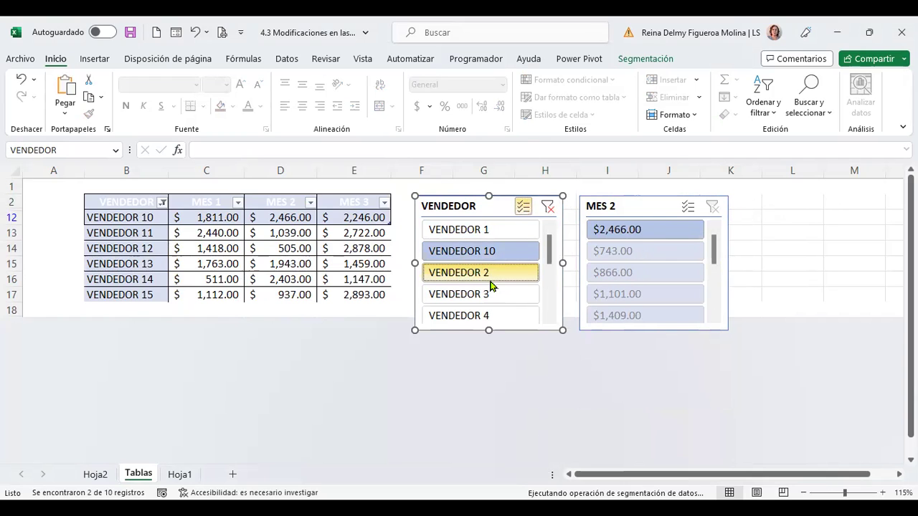
pyautogui.click(491, 296)
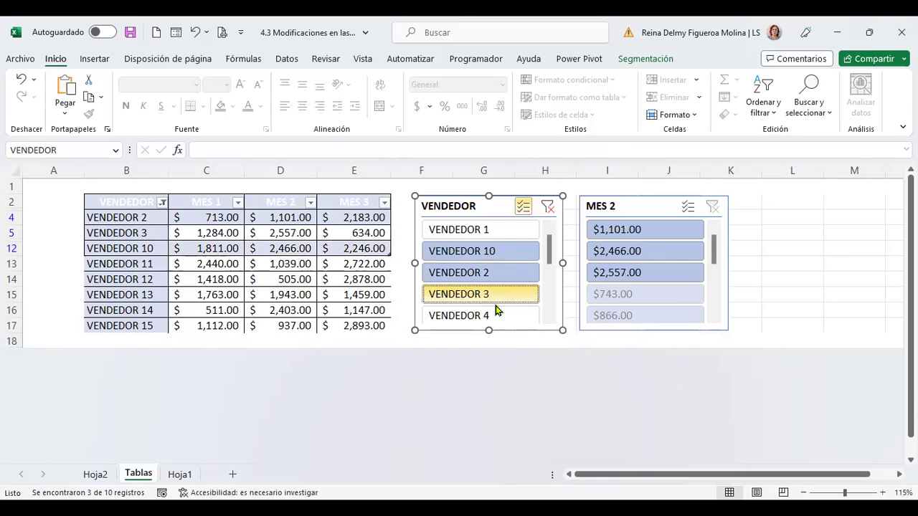
pyautogui.click(498, 317)
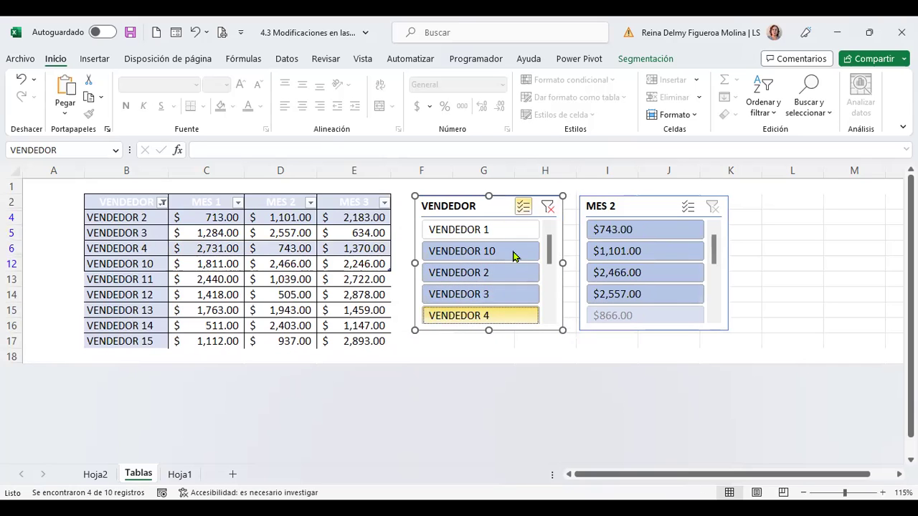
pyautogui.click(523, 207)
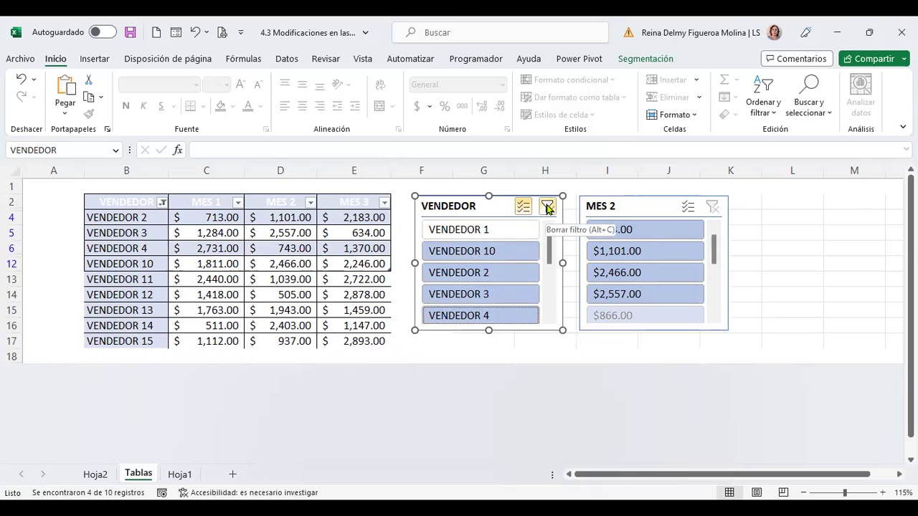
pyautogui.click(547, 207)
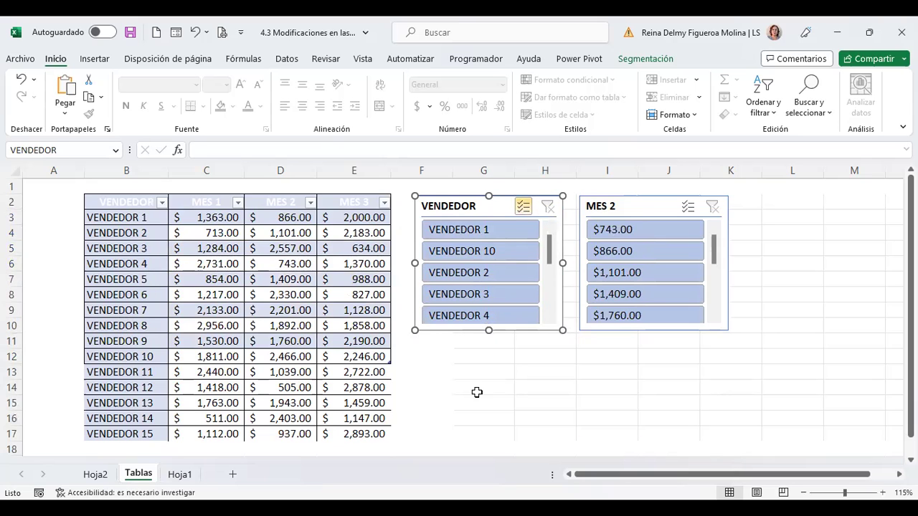
pyautogui.click(476, 388)
pyautogui.scroll(-1, 277, 388)
pyautogui.click(13, 403)
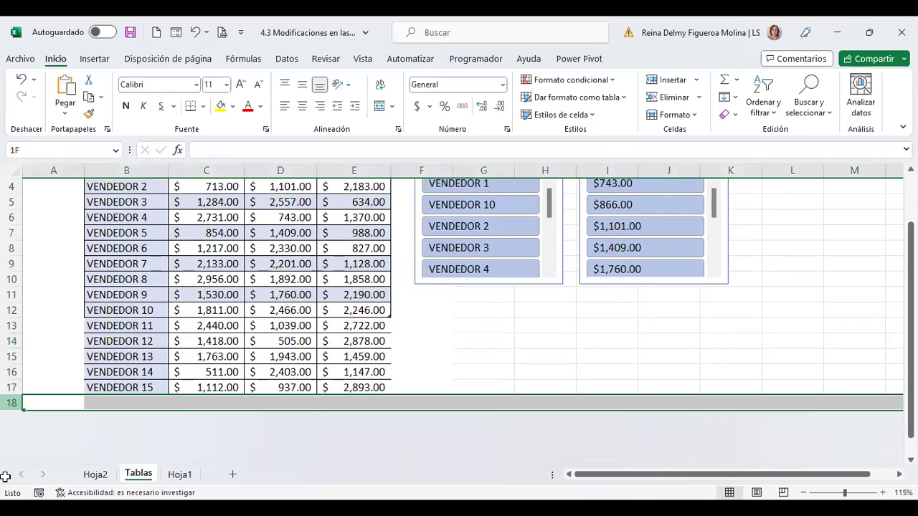
pyautogui.rightClick(10, 403)
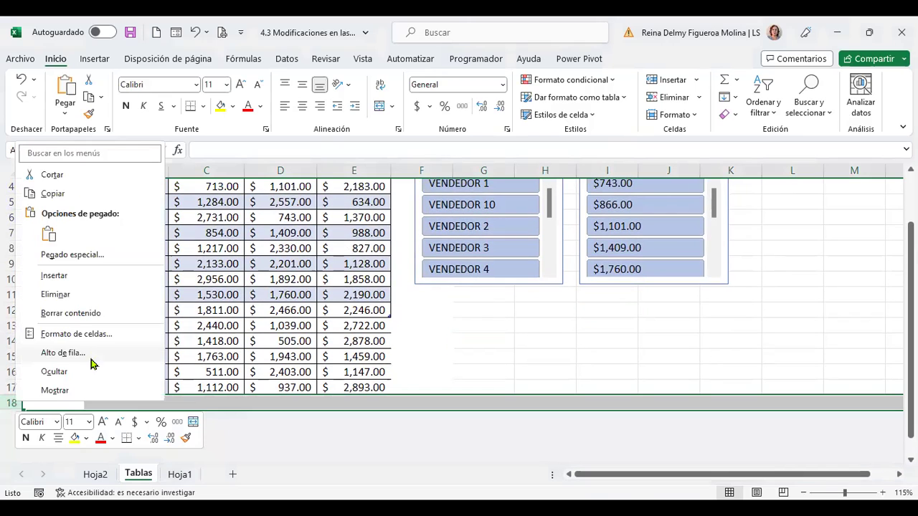
pyautogui.click(72, 393)
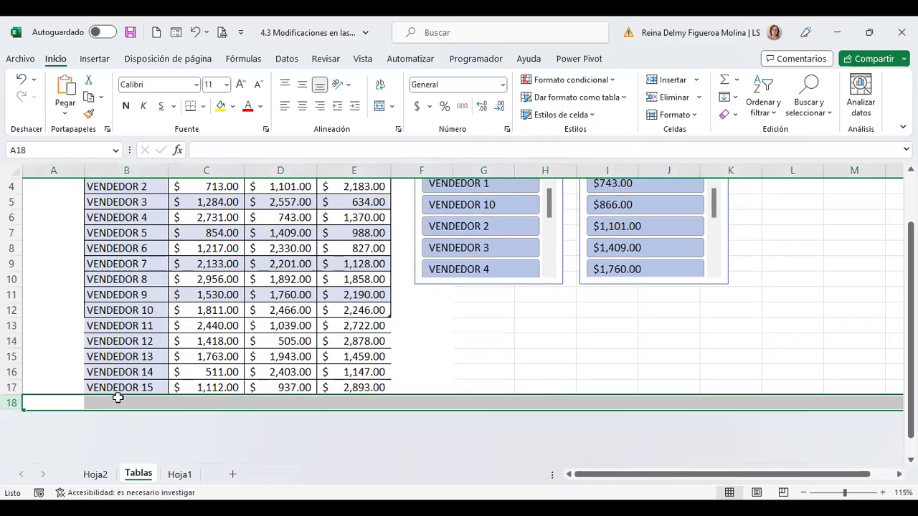
pyautogui.click(63, 403)
pyautogui.click(10, 402)
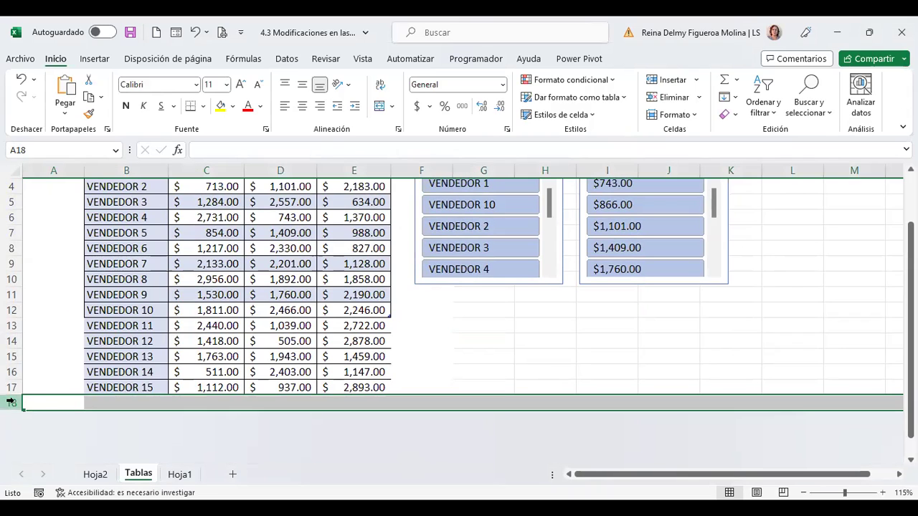
pyautogui.rightClick(10, 402)
pyautogui.click(488, 421)
pyautogui.scroll(1, 493, 419)
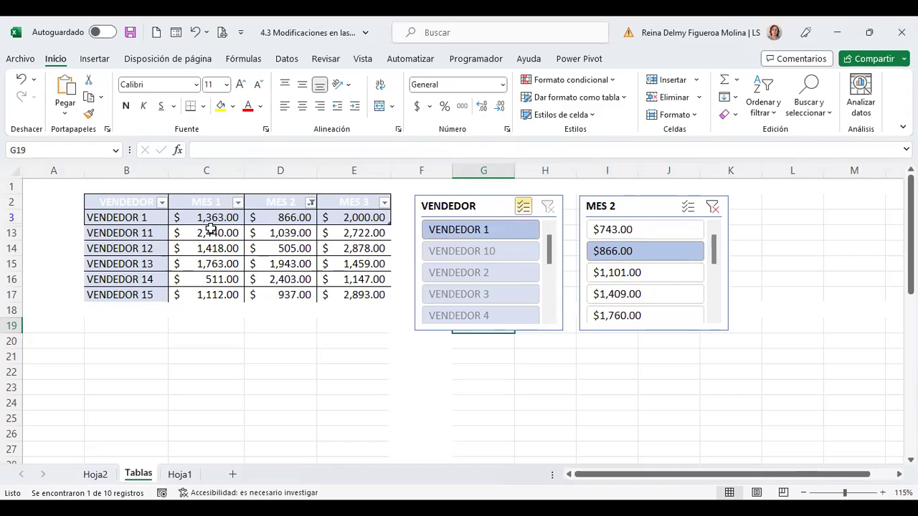
# Check cells C14 and D3, then clear the MES 2 slicer filter so all rows return.
pyautogui.click(214, 245)
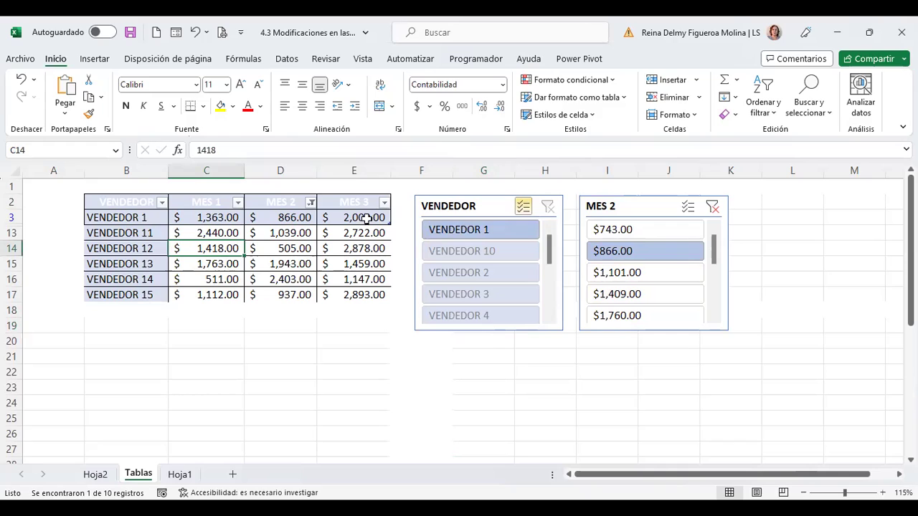
pyautogui.click(269, 217)
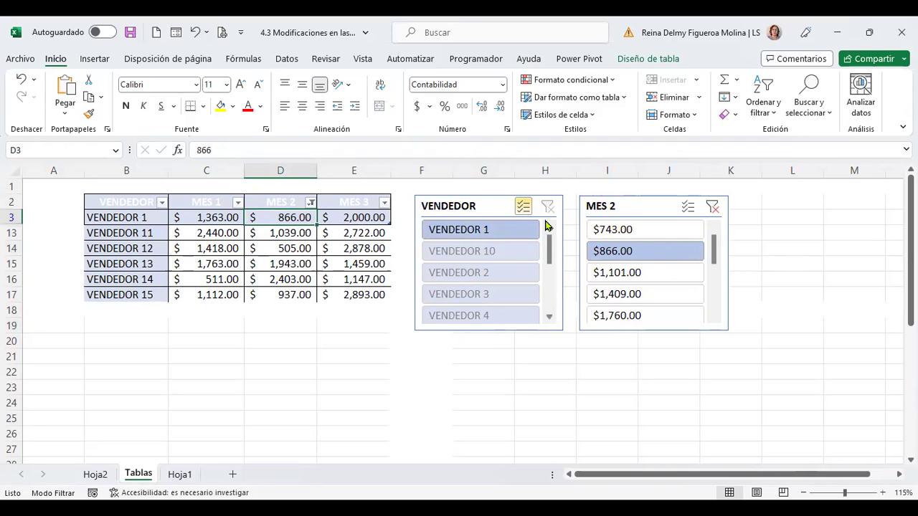
pyautogui.click(712, 208)
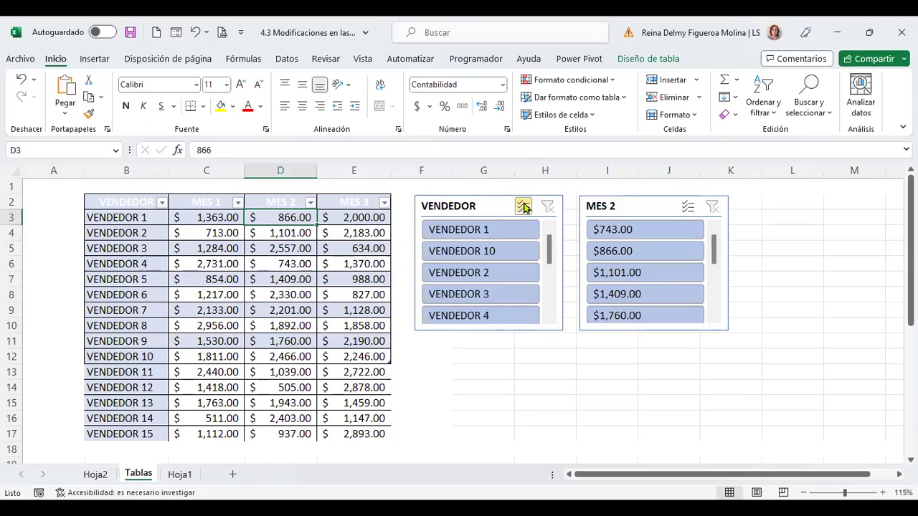
# Set the VENDEDOR slicer's item sorting to Descendente (Z a A) in its slicer settings.
pyautogui.click(648, 59)
pyautogui.click(469, 208)
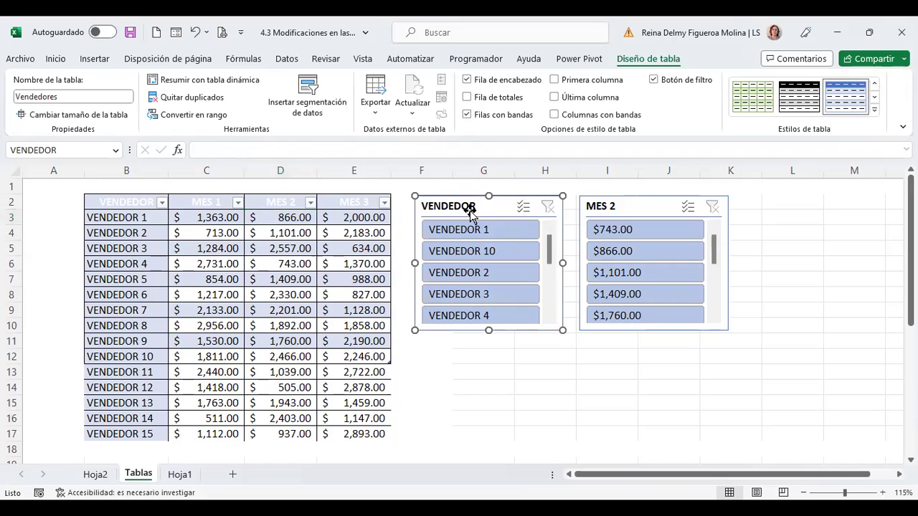
pyautogui.click(646, 59)
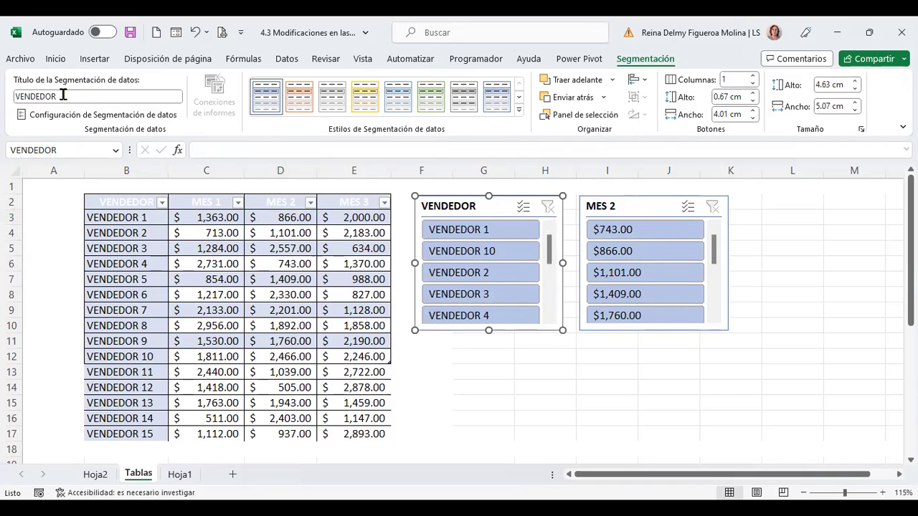
pyautogui.click(72, 119)
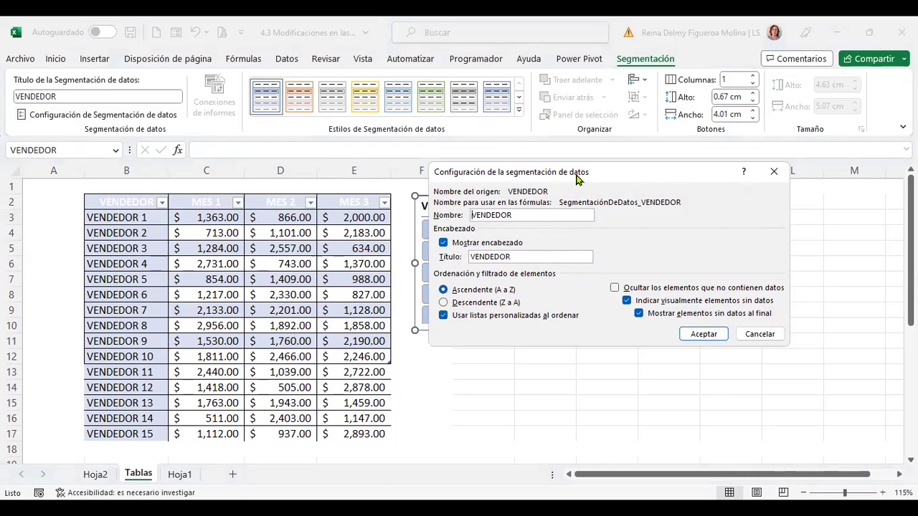
pyautogui.moveTo(679, 177); pyautogui.dragTo(780, 177)
pyautogui.click(598, 304)
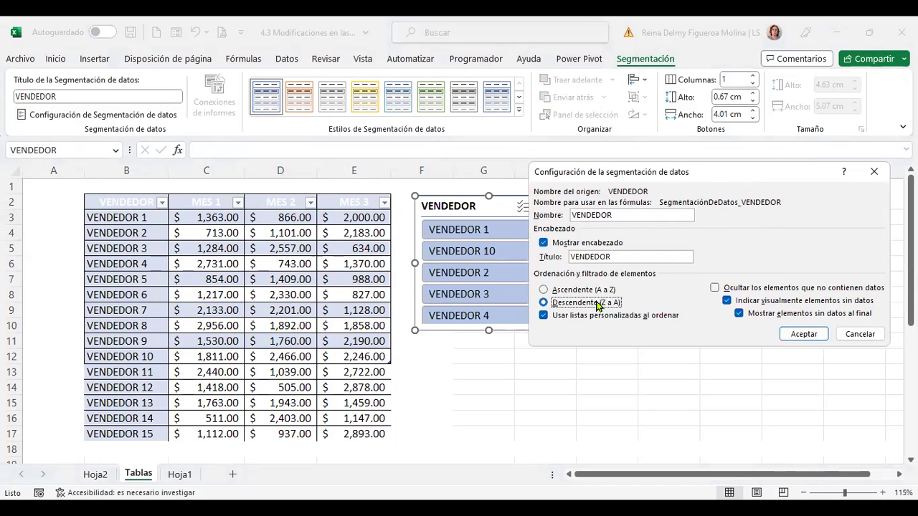
pyautogui.click(803, 334)
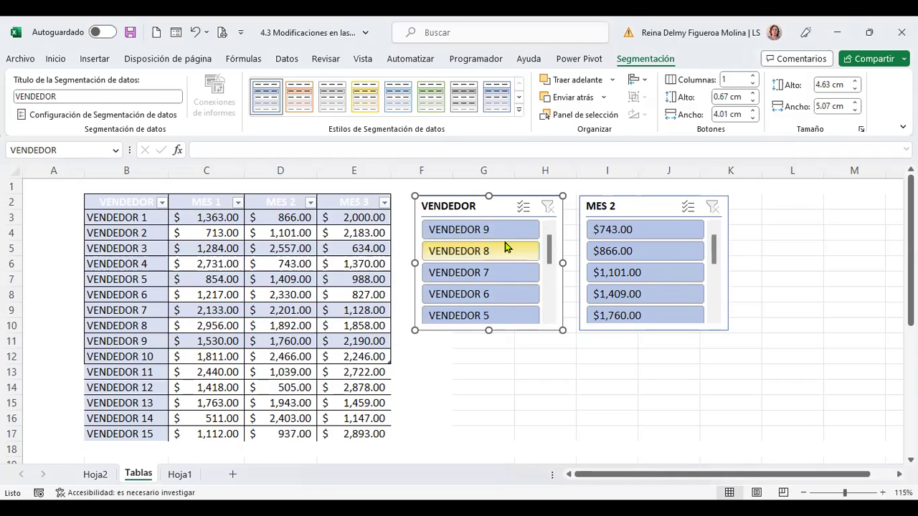
pyautogui.click(86, 116)
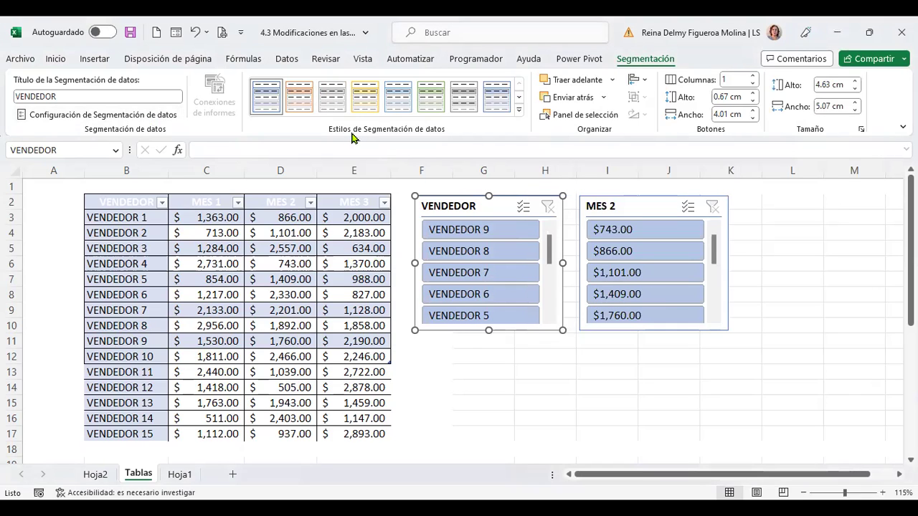
# Apply the yellow Oscuro 4 style to the VENDEDOR slicer and shift it right over MES 2.
pyautogui.click(519, 113)
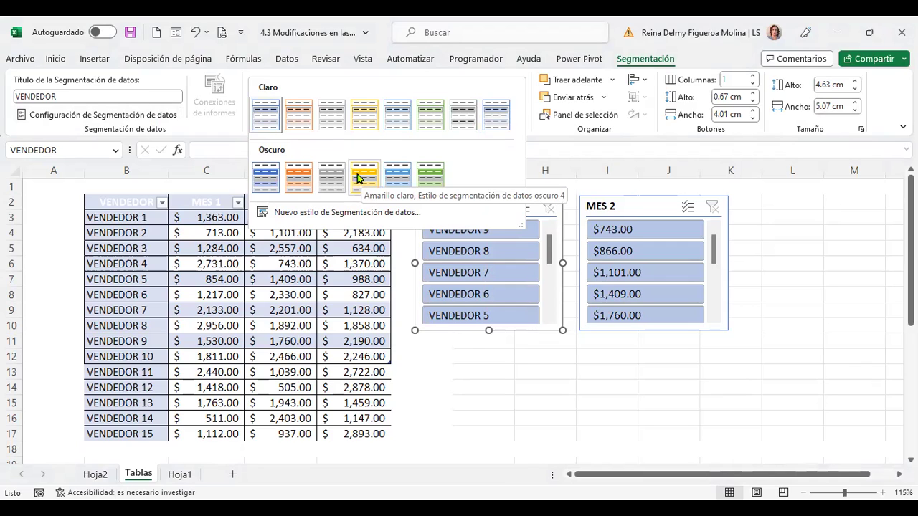
pyautogui.click(359, 178)
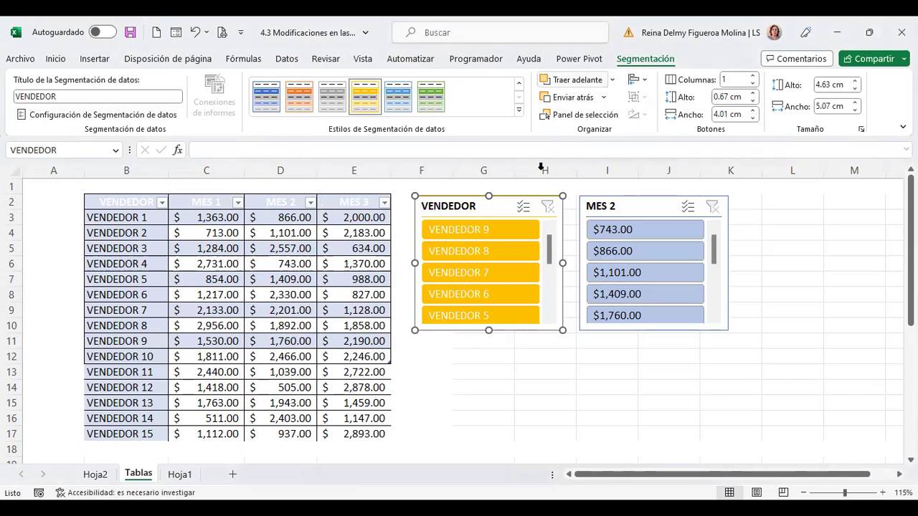
pyautogui.moveTo(503, 204); pyautogui.dragTo(555, 216)
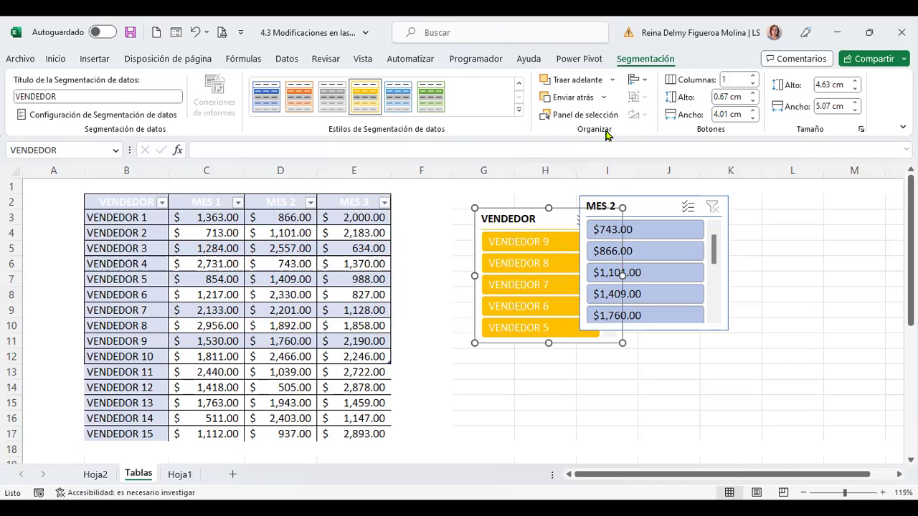
# Try Traer adelante and Enviar atrás on the VENDEDOR slicer, then open Panel de selección.
pyautogui.click(614, 79)
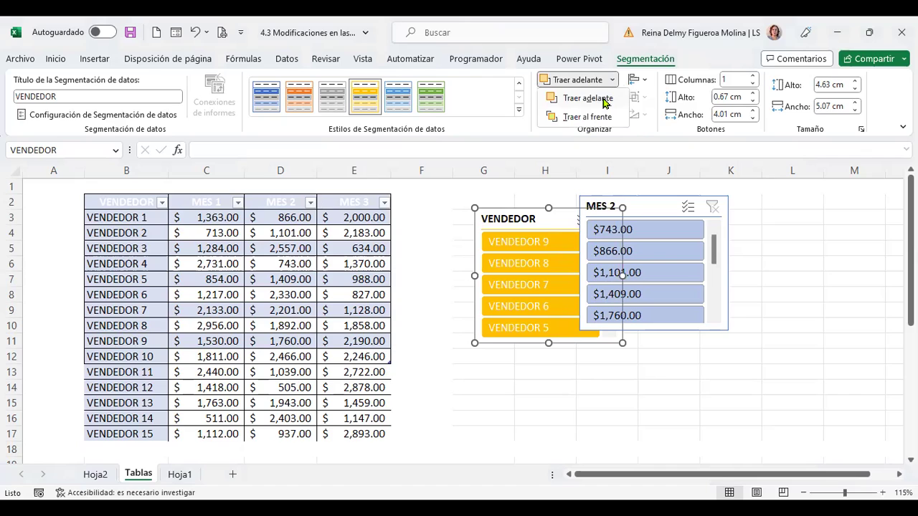
pyautogui.click(604, 103)
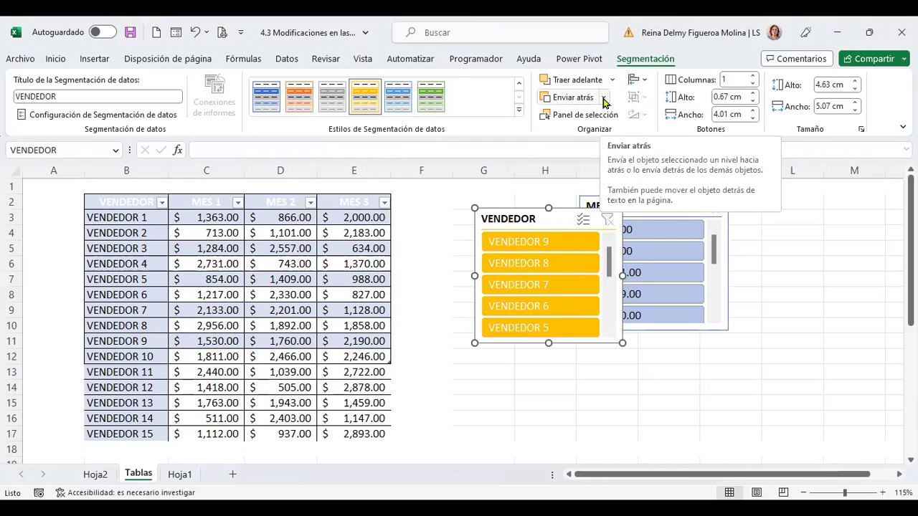
pyautogui.click(574, 98)
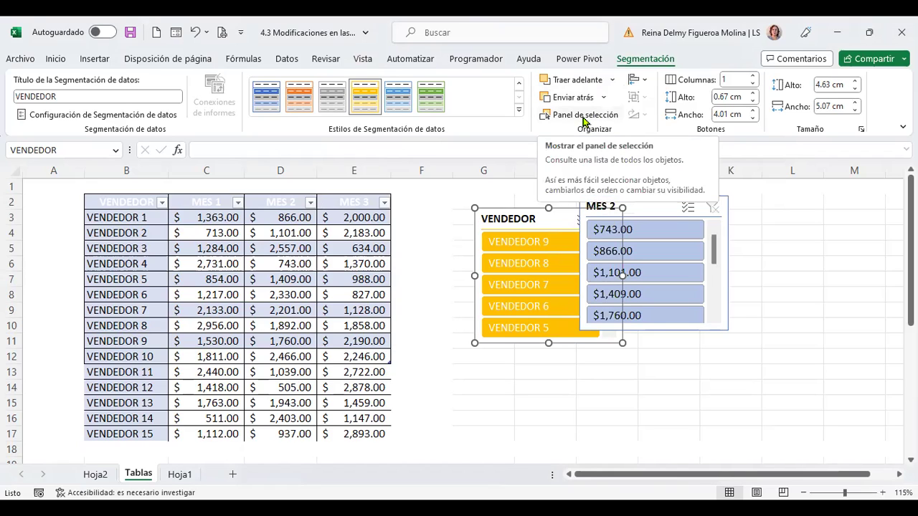
pyautogui.click(584, 118)
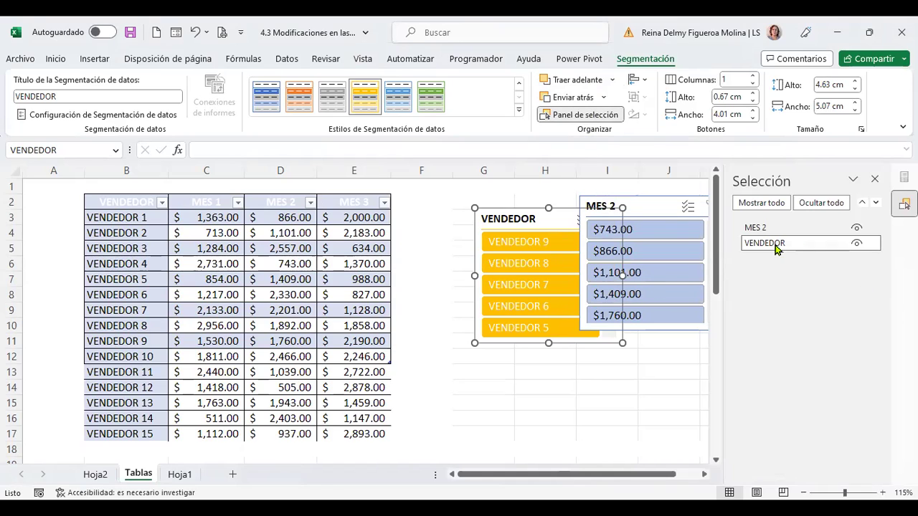
pyautogui.click(857, 244)
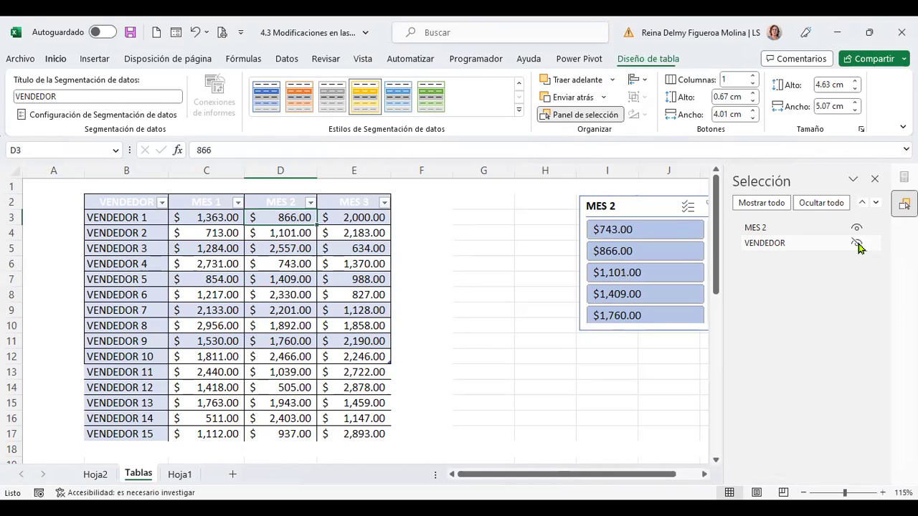
pyautogui.click(857, 228)
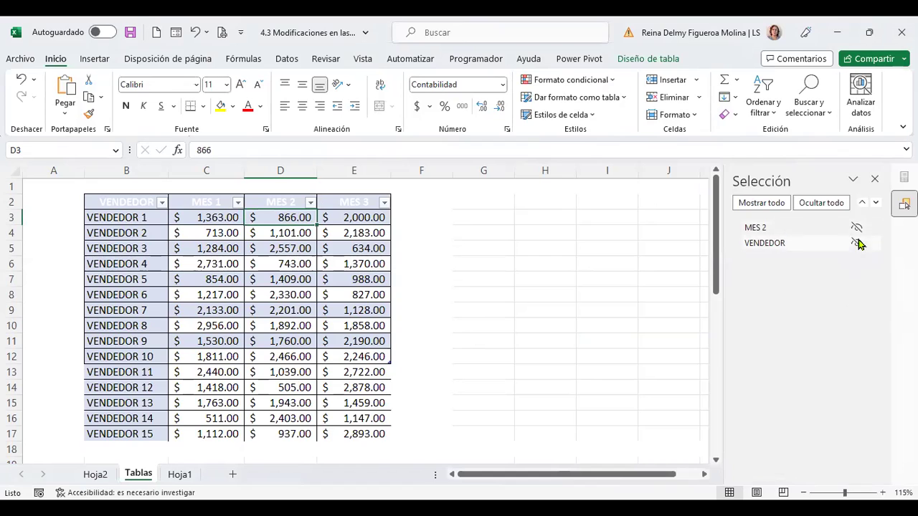
pyautogui.click(757, 205)
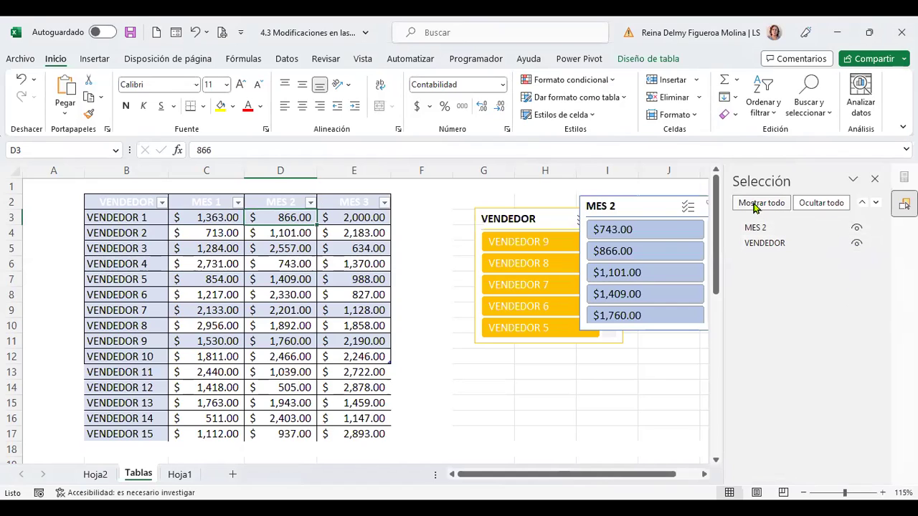
pyautogui.click(823, 207)
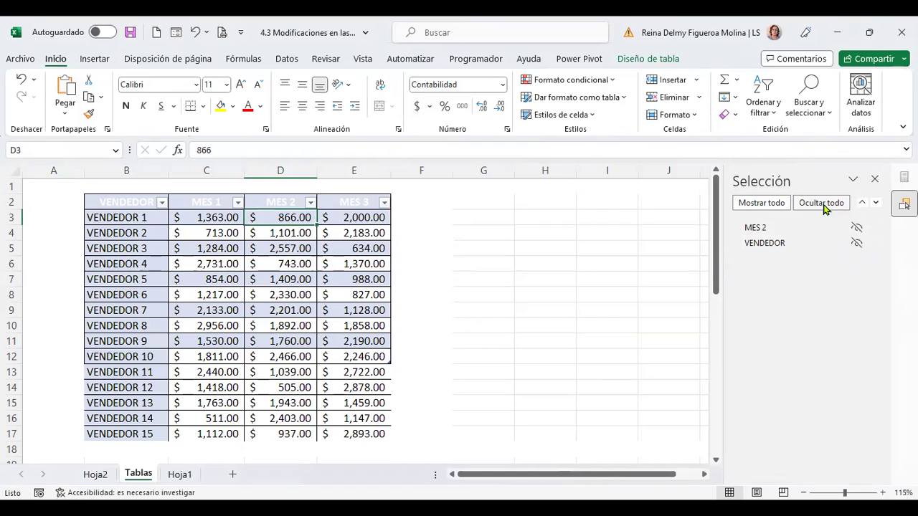
pyautogui.click(753, 206)
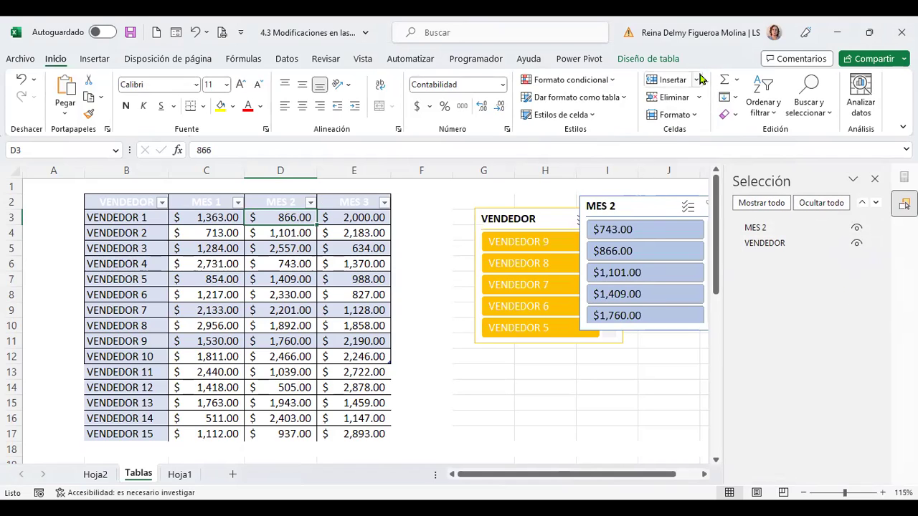
pyautogui.click(530, 218)
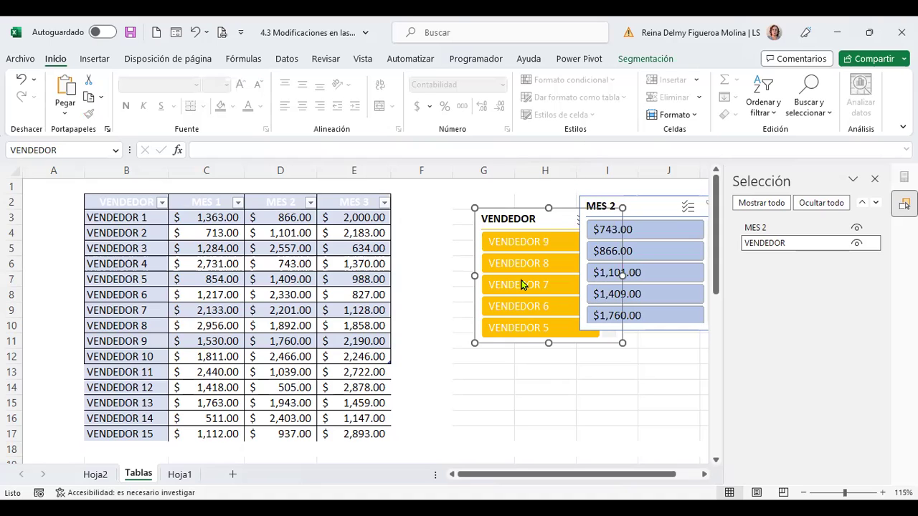
pyautogui.click(642, 59)
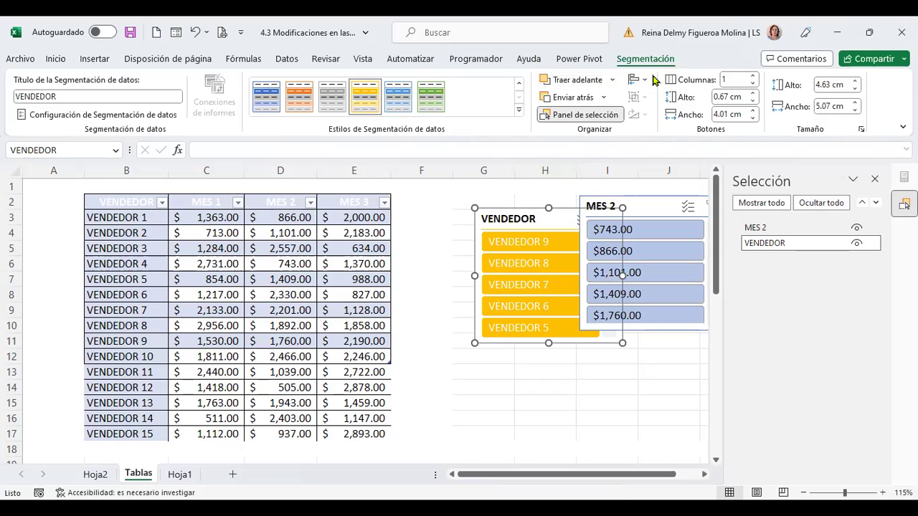
pyautogui.click(644, 80)
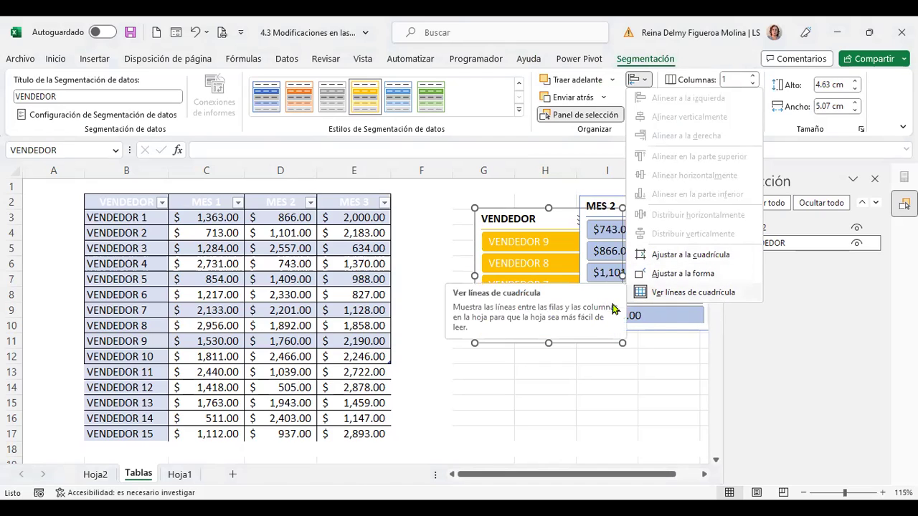
pyautogui.click(556, 197)
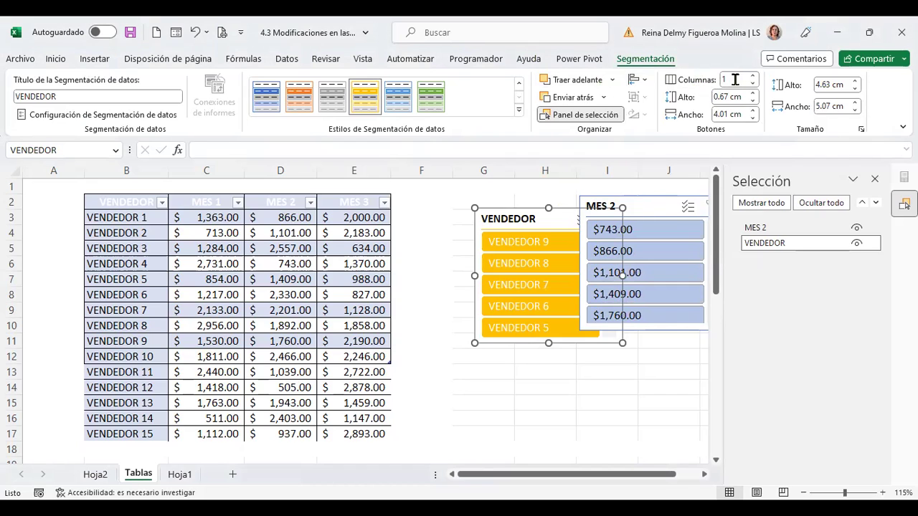
# Drag the VENDEDOR slicer left and MES 2 up against it, removing their overlap.
pyautogui.click(652, 206)
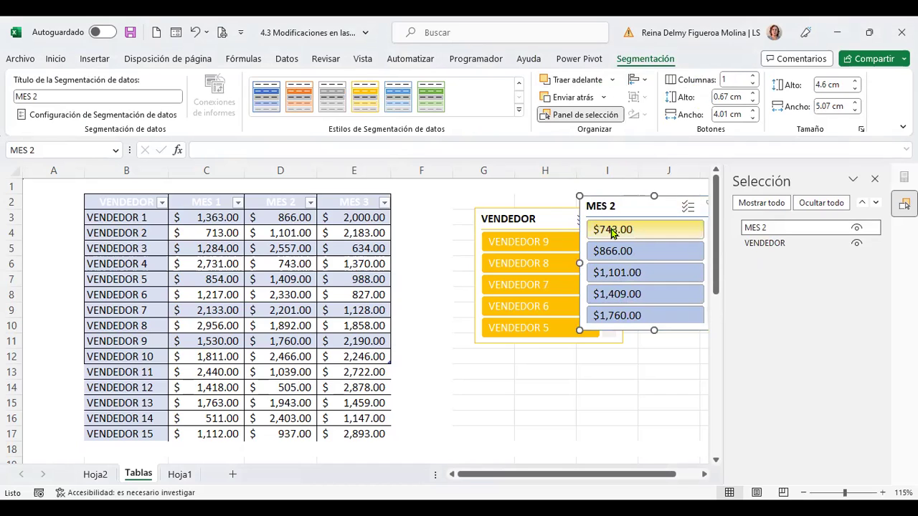
pyautogui.click(526, 223)
pyautogui.moveTo(535, 219); pyautogui.dragTo(479, 204)
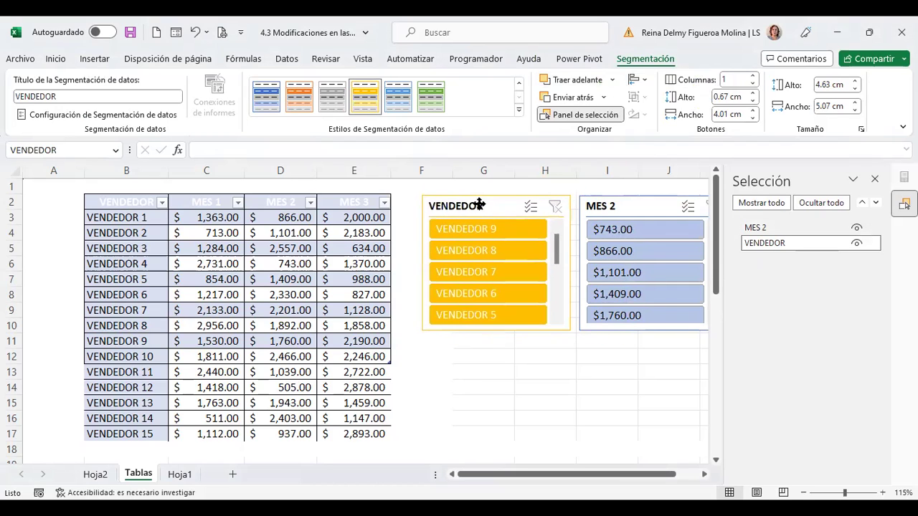
pyautogui.click(644, 207)
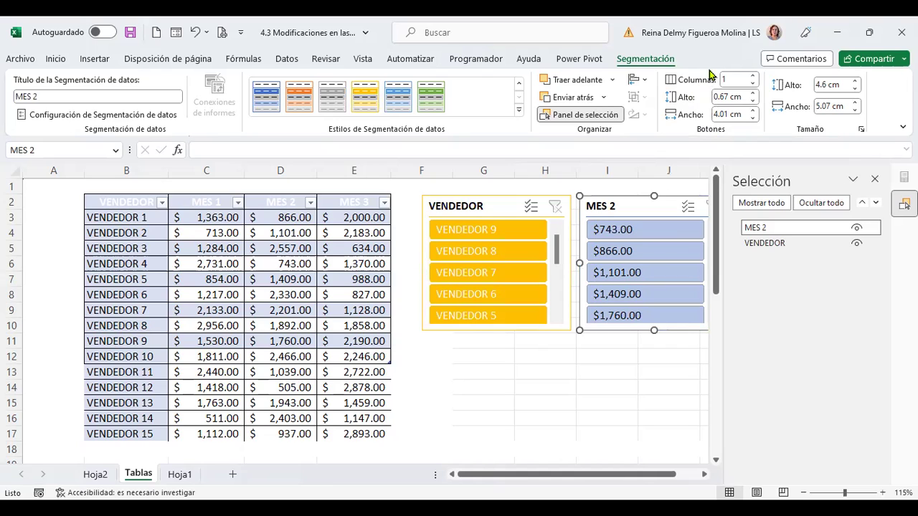
pyautogui.click(478, 208)
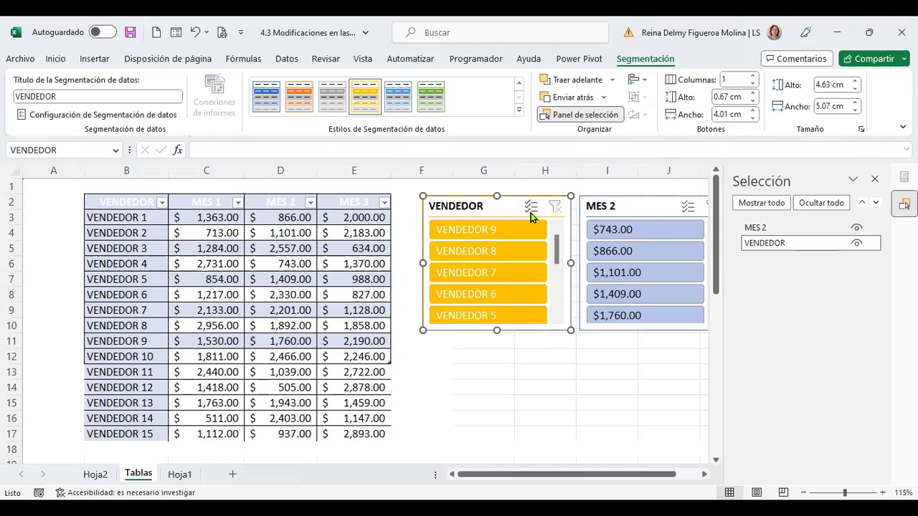
pyautogui.moveTo(502, 206); pyautogui.dragTo(483, 206)
pyautogui.moveTo(621, 206); pyautogui.dragTo(599, 207)
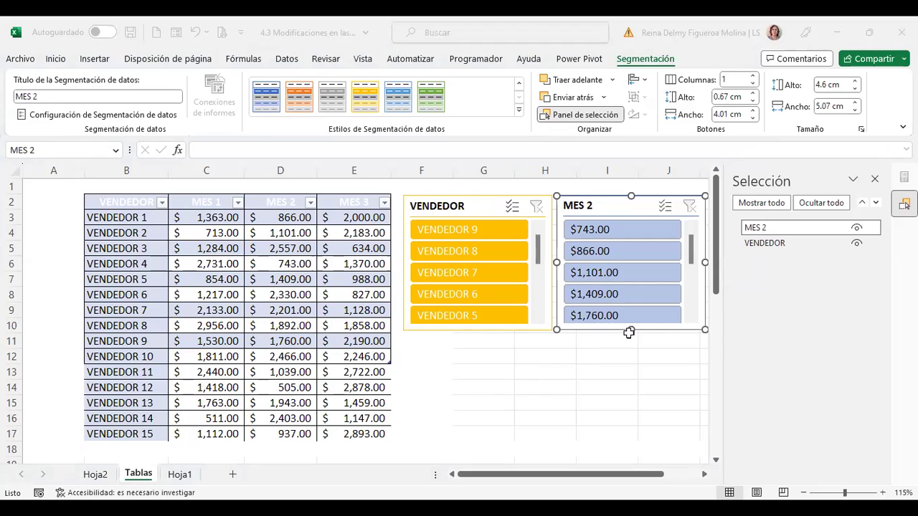
pyautogui.click(580, 359)
pyautogui.hotkey('ctrl', 'Home')
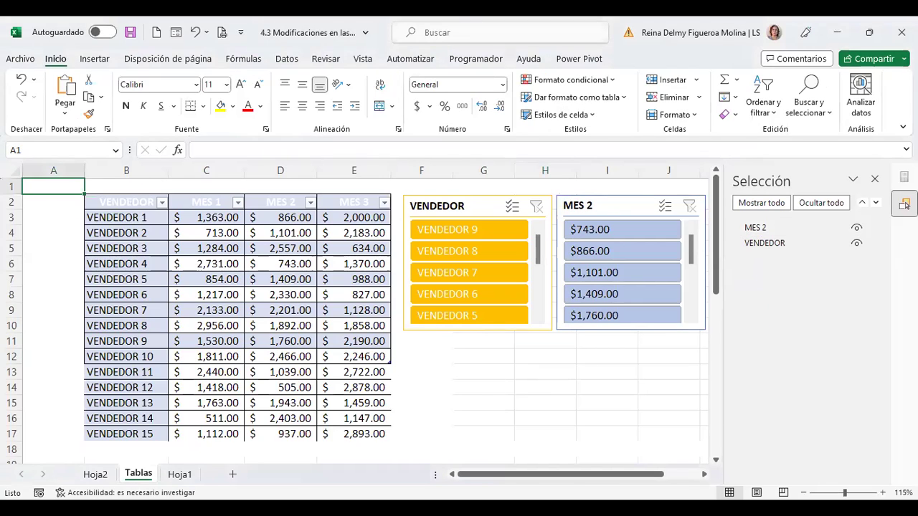
pyautogui.click(476, 206)
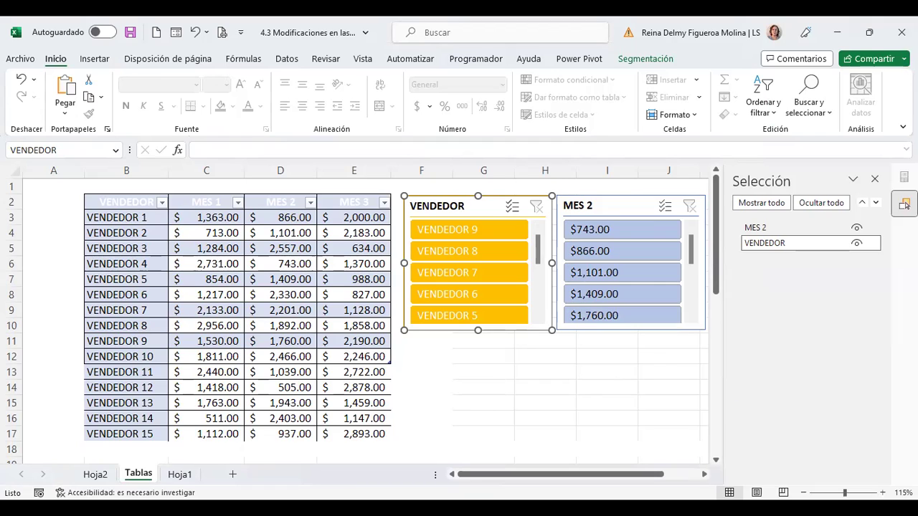
pyautogui.click(651, 63)
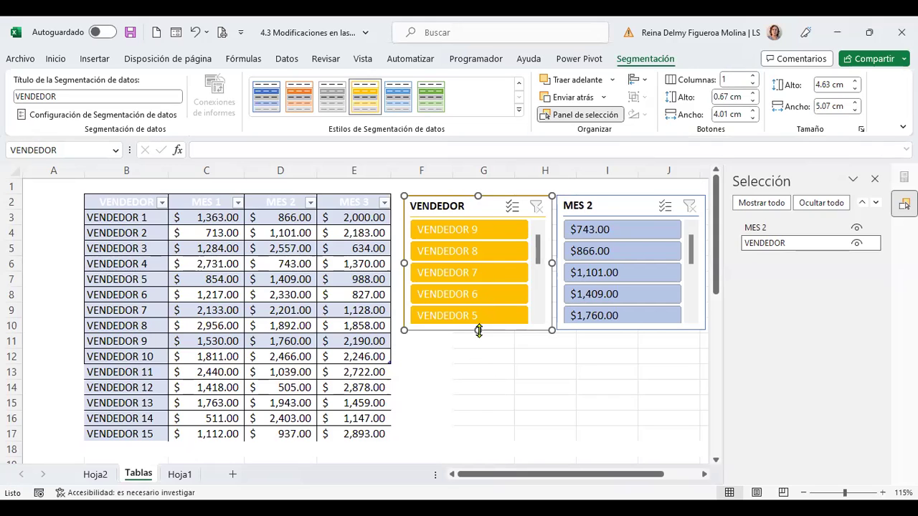
# Give the VENDEDOR slicer 2 columns, resize it to fit, and move it below MES 2.
pyautogui.moveTo(480, 355); pyautogui.dragTo(478, 436)
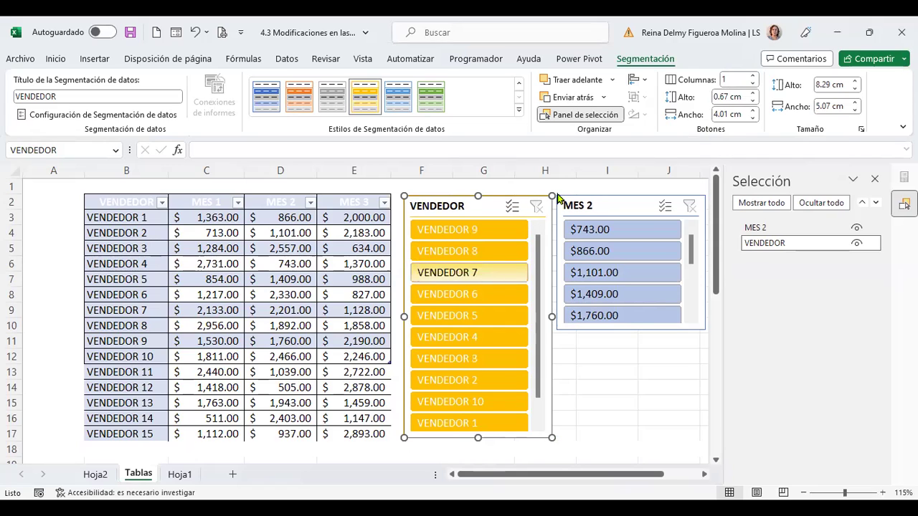
pyautogui.click(753, 76)
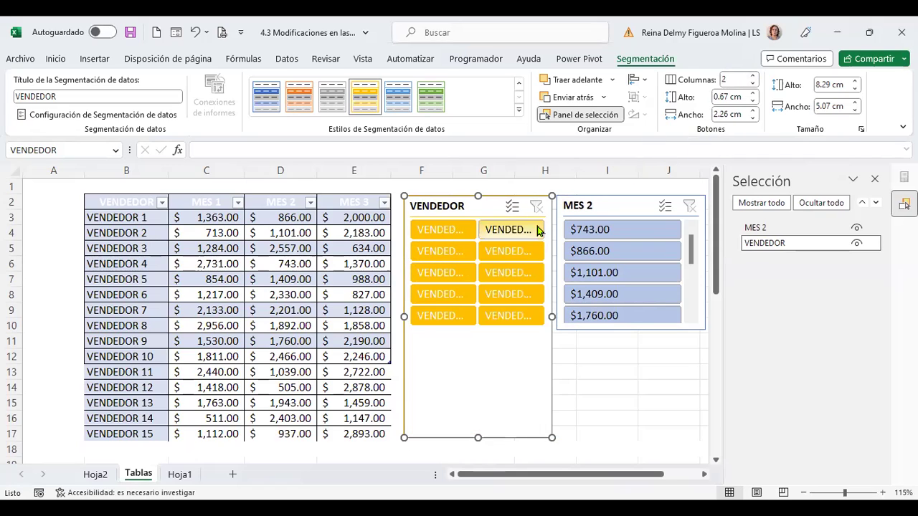
pyautogui.moveTo(551, 317); pyautogui.dragTo(610, 316)
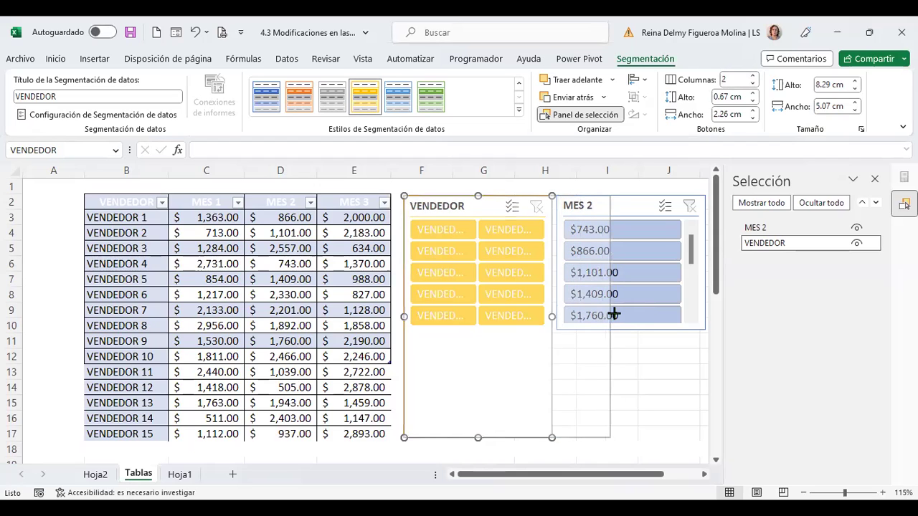
pyautogui.moveTo(507, 436); pyautogui.dragTo(507, 342)
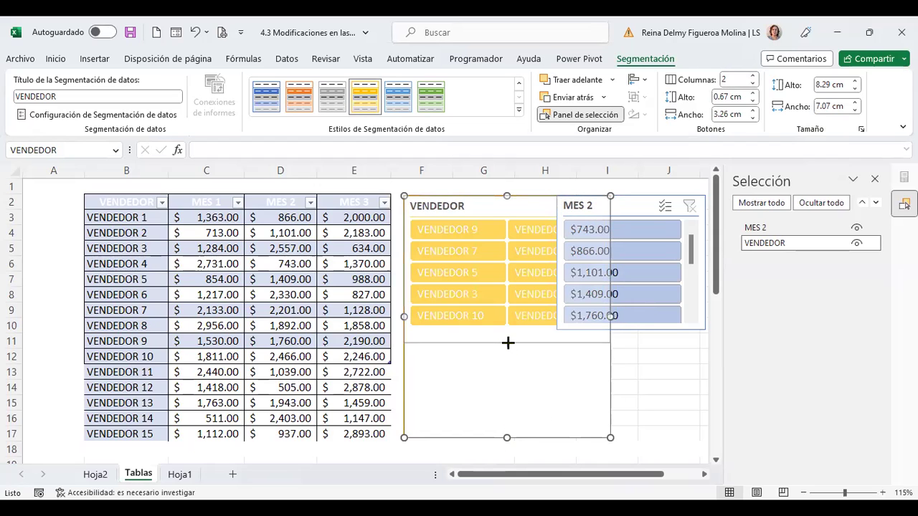
pyautogui.moveTo(482, 201); pyautogui.dragTo(483, 325)
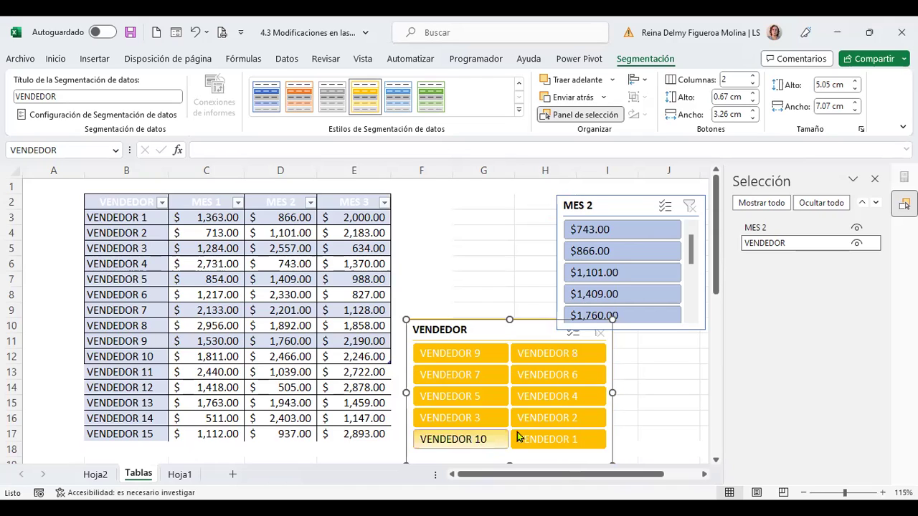
# Switch the VENDEDOR slicer to 3 columns and resize it to 4.01 × 10.08 cm.
pyautogui.click(753, 77)
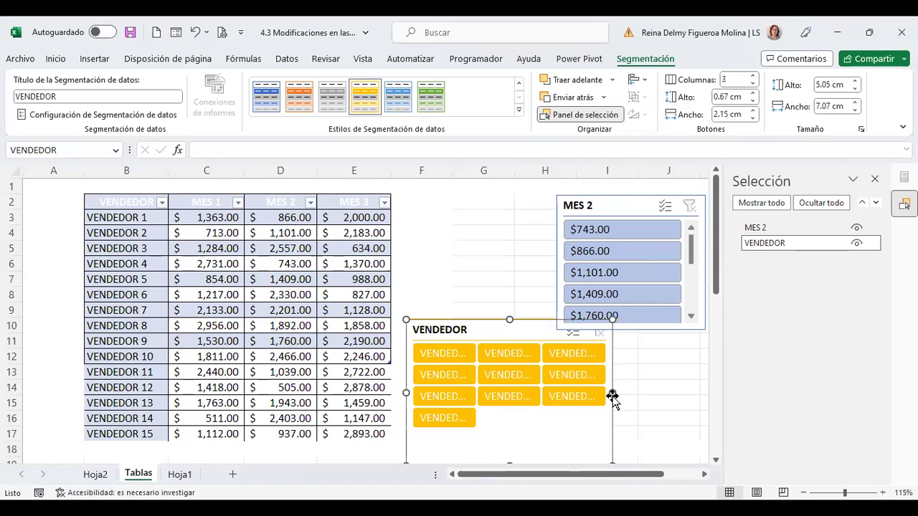
pyautogui.moveTo(611, 396); pyautogui.dragTo(699, 393)
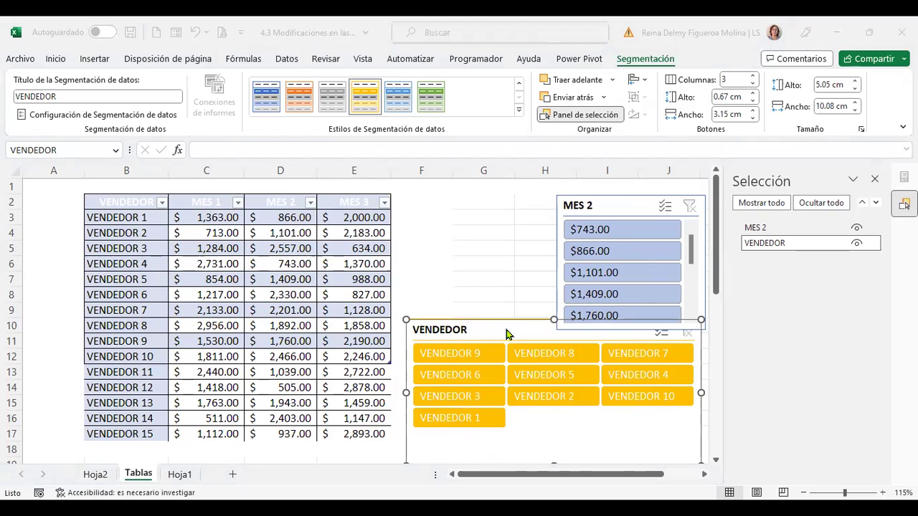
pyautogui.moveTo(494, 334); pyautogui.dragTo(490, 354)
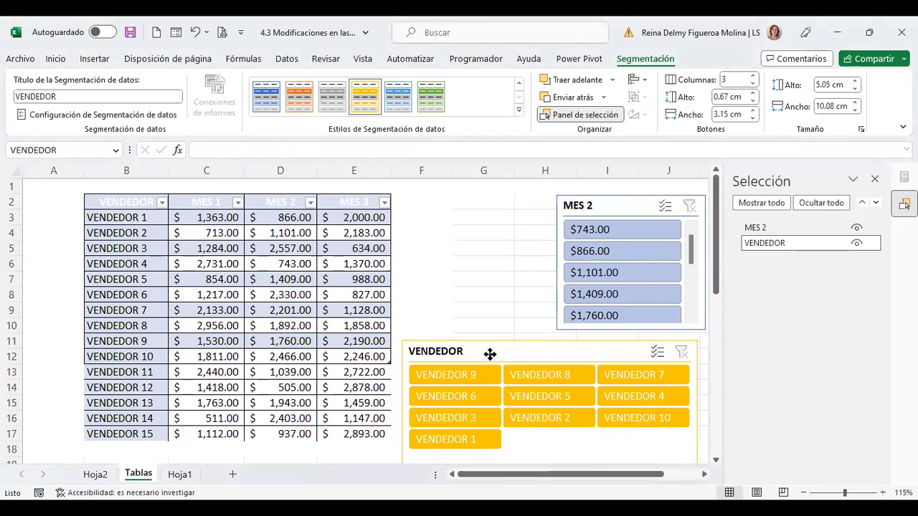
pyautogui.moveTo(490, 354); pyautogui.dragTo(490, 353)
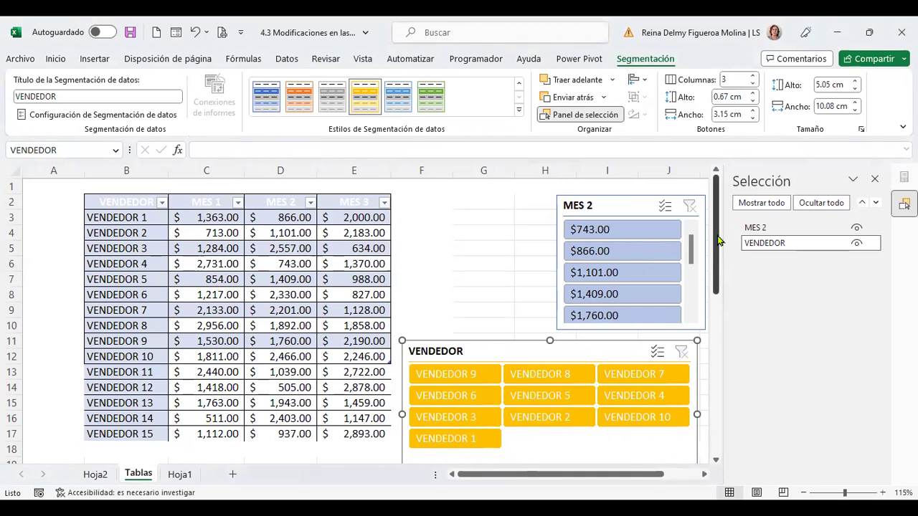
pyautogui.moveTo(719, 241); pyautogui.dragTo(721, 270)
pyautogui.moveTo(553, 408); pyautogui.dragTo(554, 386)
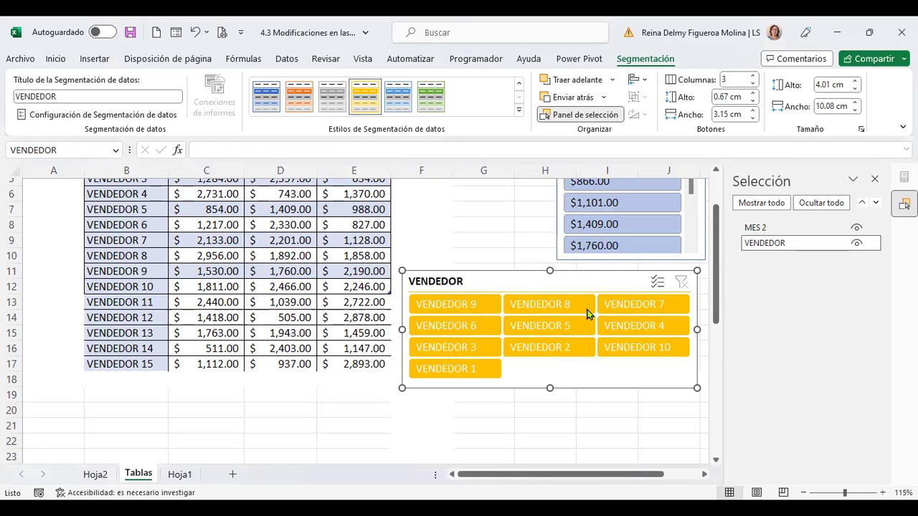
# Set the VENDEDOR slicer to 4 columns, widen it to 13.69 cm, and place it below the table.
pyautogui.click(753, 76)
pyautogui.moveTo(402, 330); pyautogui.dragTo(297, 329)
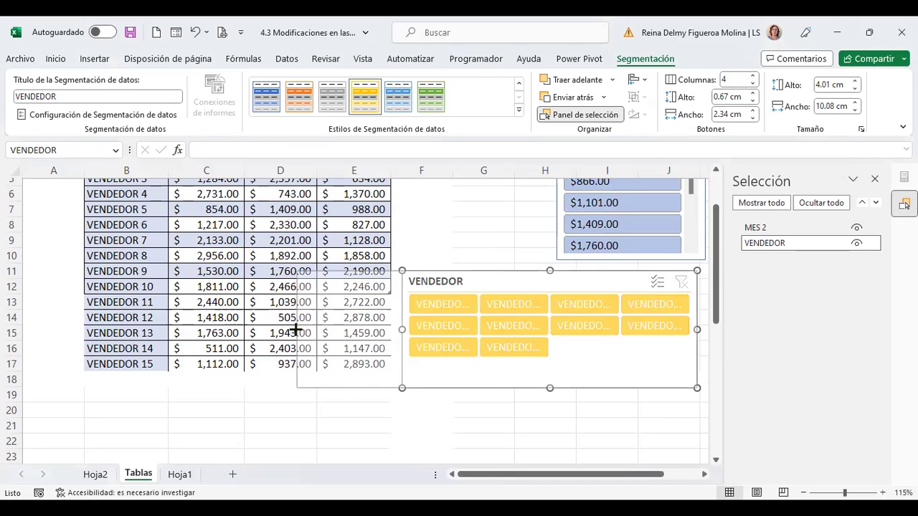
pyautogui.moveTo(520, 269)
pyautogui.mouseDown()
pyautogui.moveTo(419, 387)
pyautogui.moveTo(372, 389)
pyautogui.mouseUp()
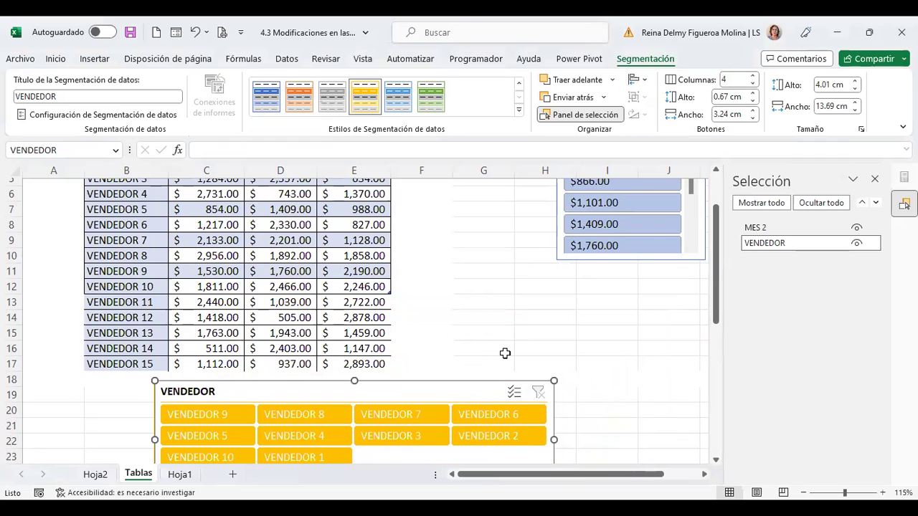
pyautogui.moveTo(717, 268); pyautogui.dragTo(720, 308)
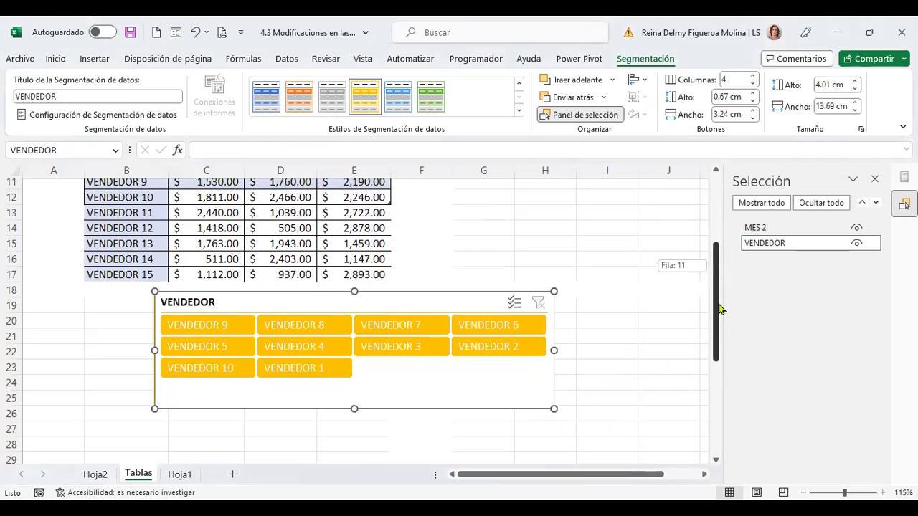
pyautogui.moveTo(396, 301); pyautogui.dragTo(332, 326)
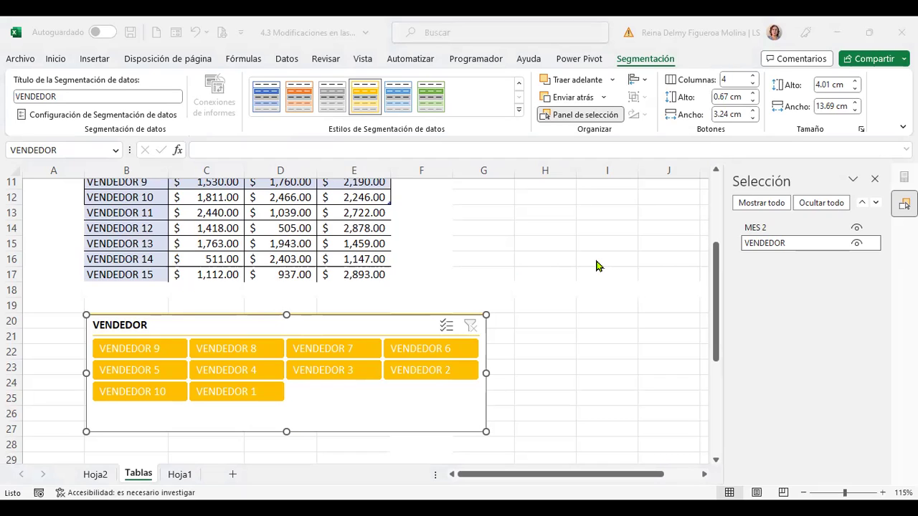
# Position the VENDEDOR slicer under the MES 2 slicer and filter the table to VENDEDOR 9 ($1,760.00).
pyautogui.moveTo(307, 324); pyautogui.dragTo(525, 233)
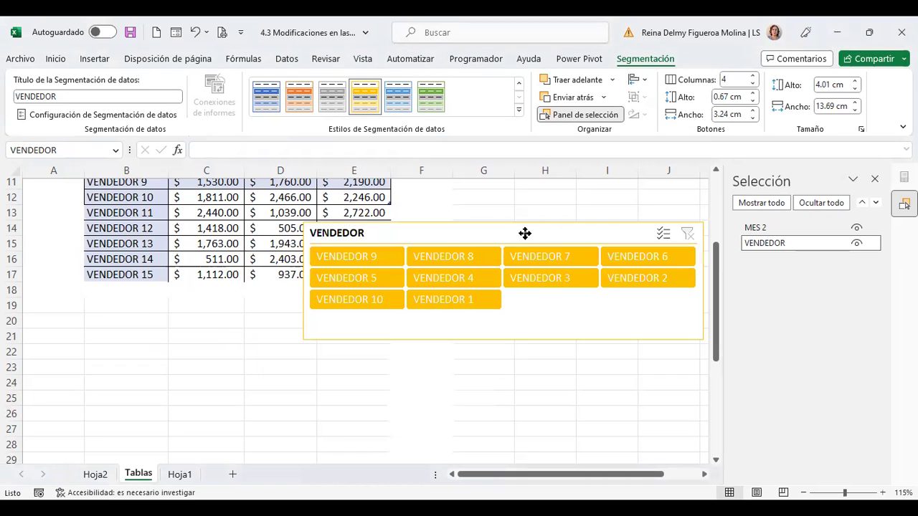
pyautogui.click(717, 310)
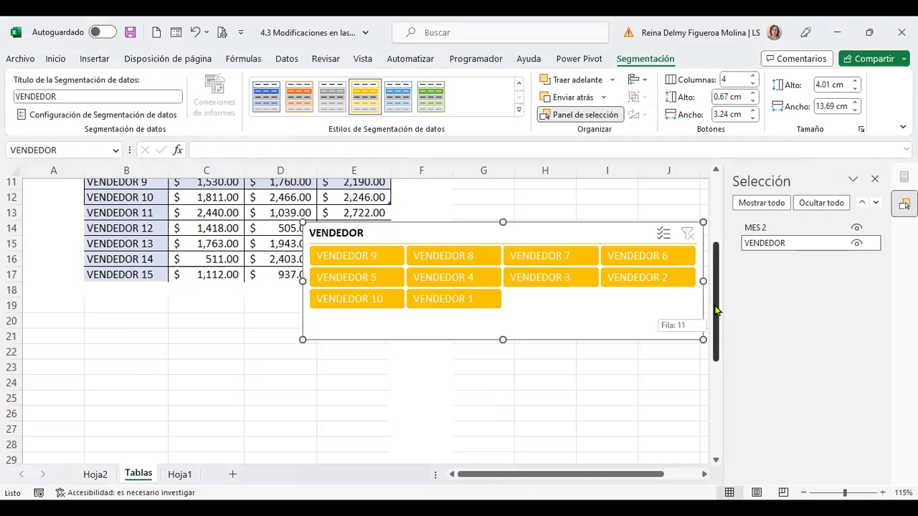
pyautogui.moveTo(717, 310); pyautogui.dragTo(716, 243)
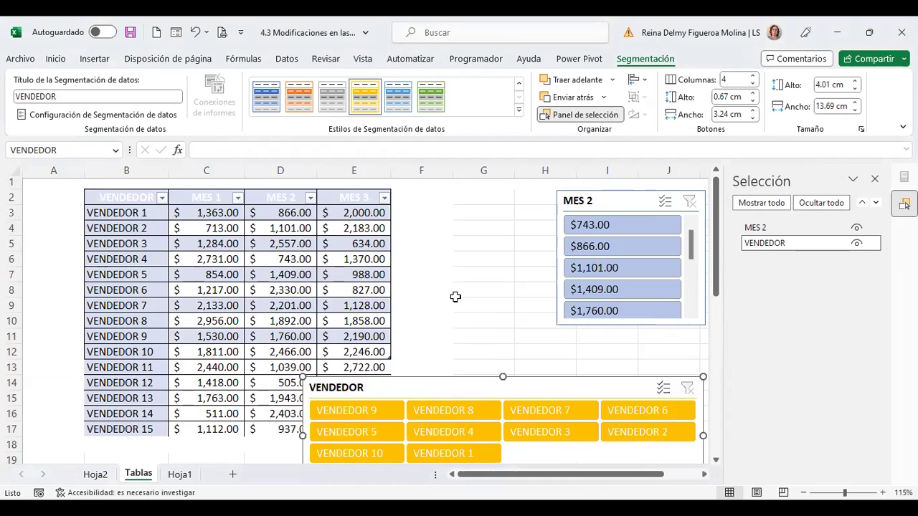
pyautogui.click(480, 195)
pyautogui.moveTo(416, 383); pyautogui.dragTo(540, 340)
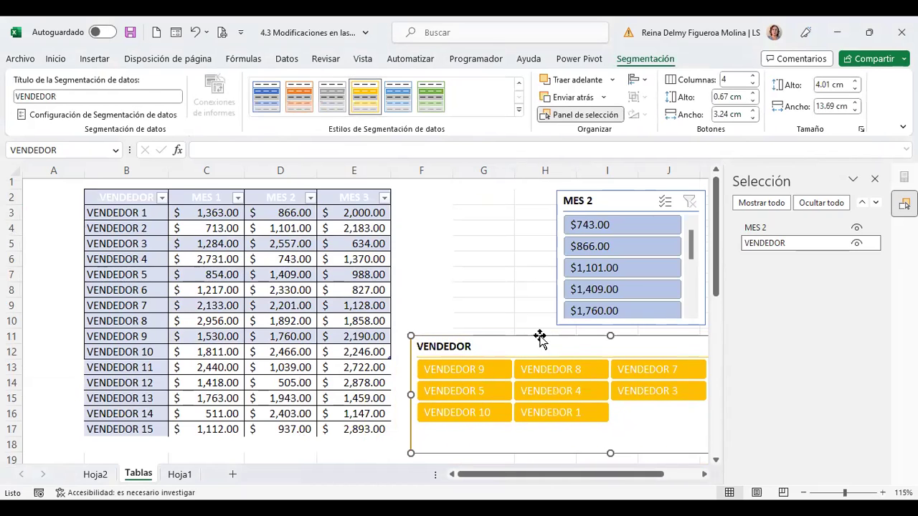
pyautogui.click(470, 371)
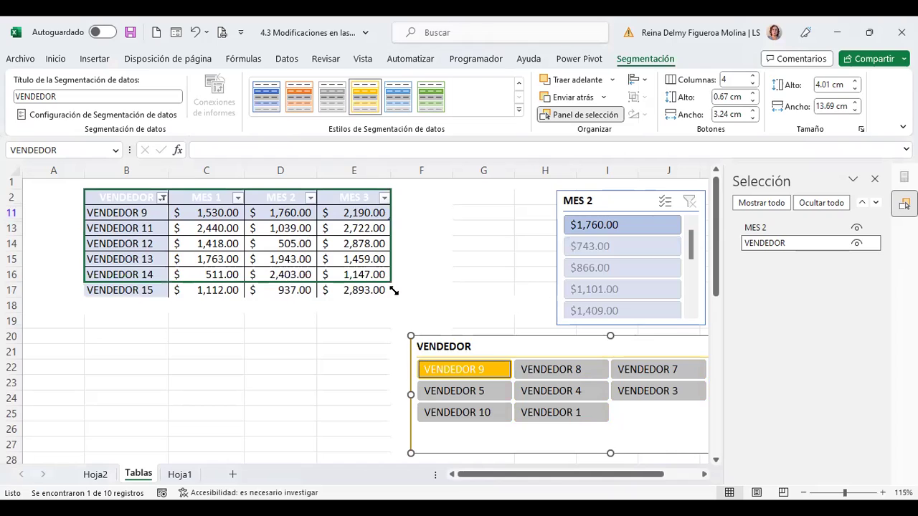
# Filter to VENDEDOR 5 with MES 2 $1,409.00, then switch the vendor filter to VENDEDOR 4.
pyautogui.click(483, 197)
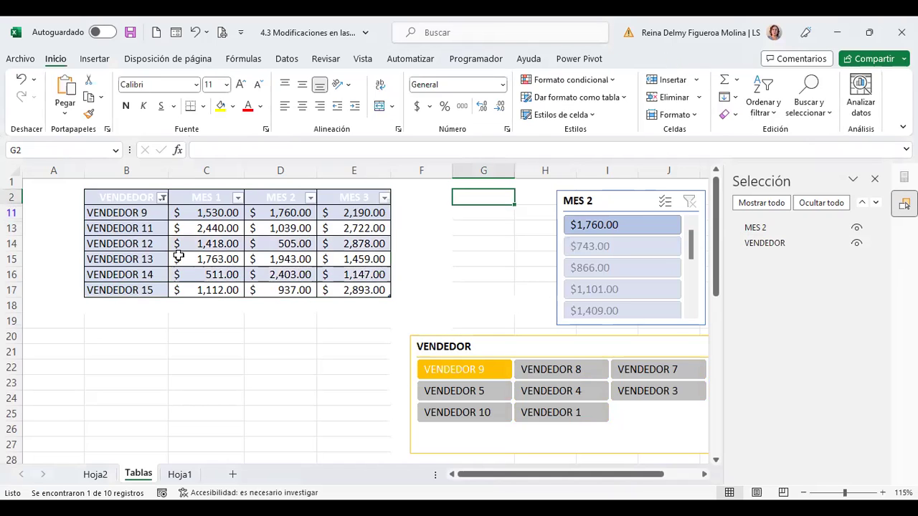
pyautogui.click(131, 213)
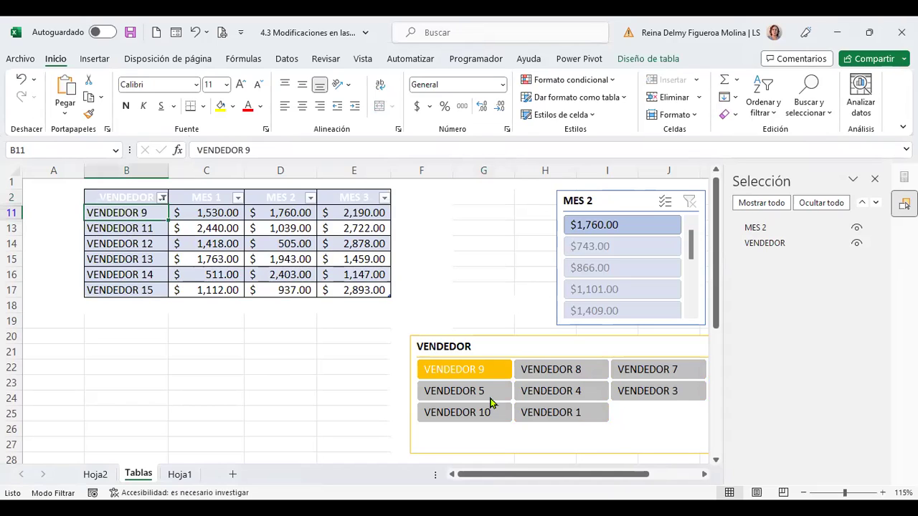
pyautogui.click(477, 397)
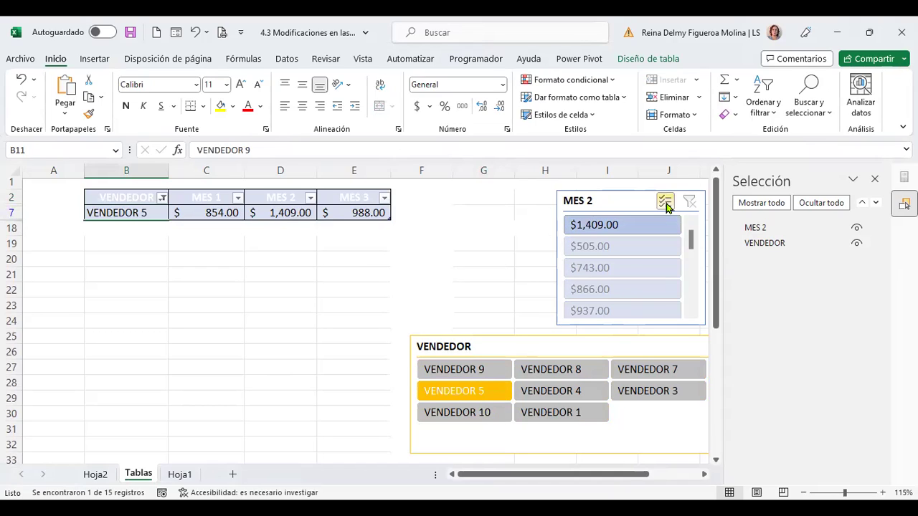
pyautogui.moveTo(693, 245)
pyautogui.mouseDown()
pyautogui.moveTo(698, 315)
pyautogui.moveTo(693, 231)
pyautogui.mouseUp()
pyautogui.click(617, 227)
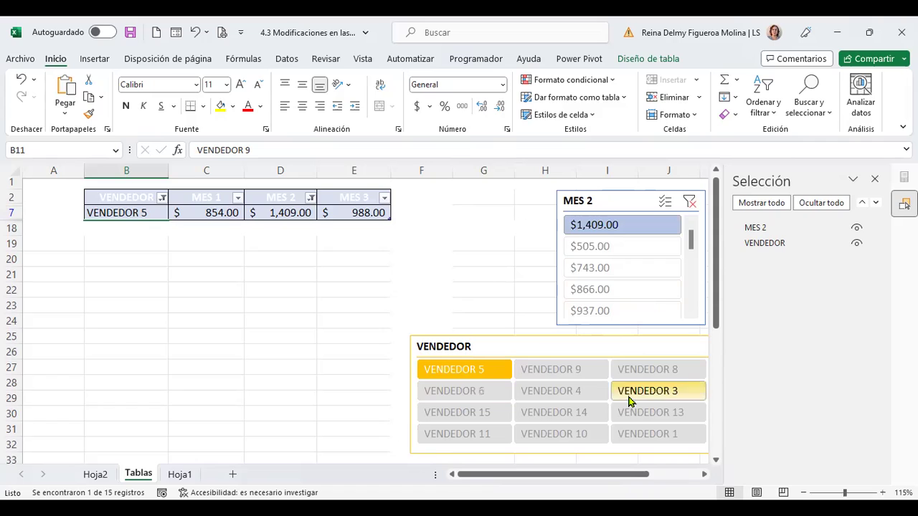
pyautogui.click(579, 392)
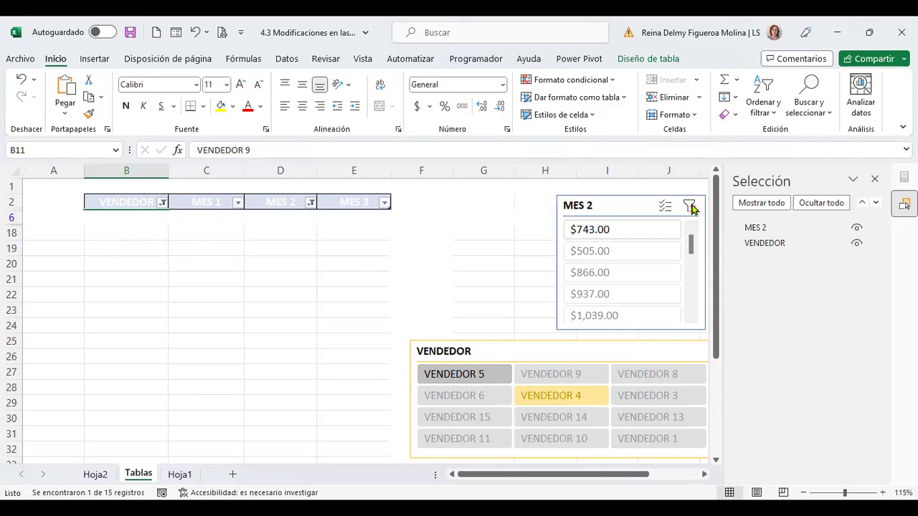
# Clear the MES 2 slicer filter so only the VENDEDOR 4 row remains (MES 2 $743.00).
pyautogui.click(691, 208)
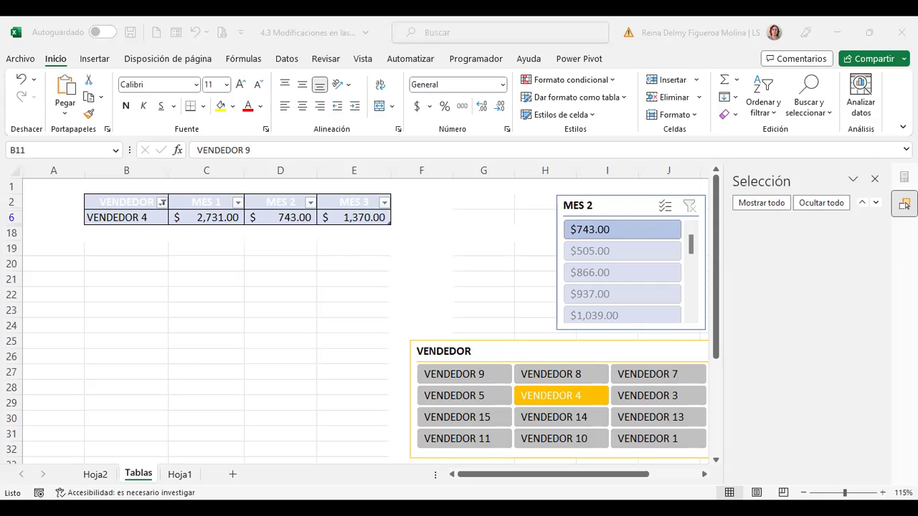
pyautogui.click(432, 252)
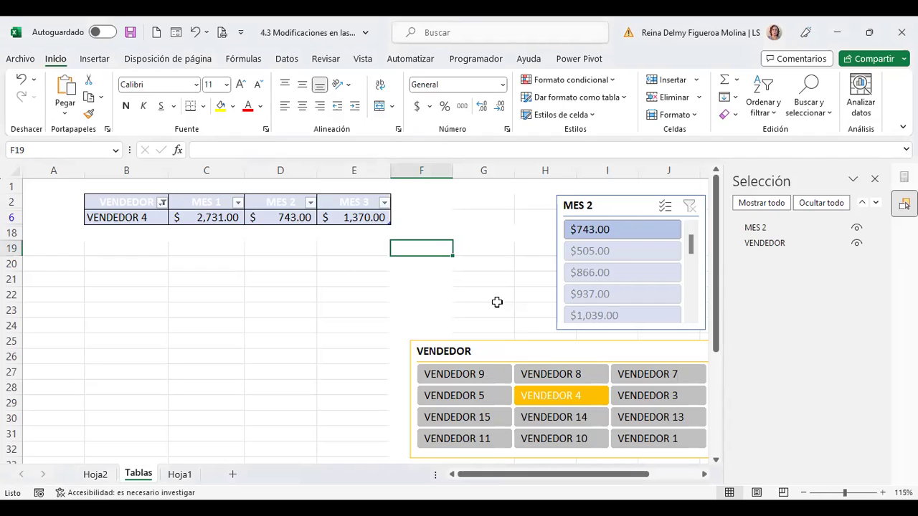
# Delete the MES 2 slicer and move the VENDEDOR slicer just below the Vendedores table near row 23.
pyautogui.click(606, 205)
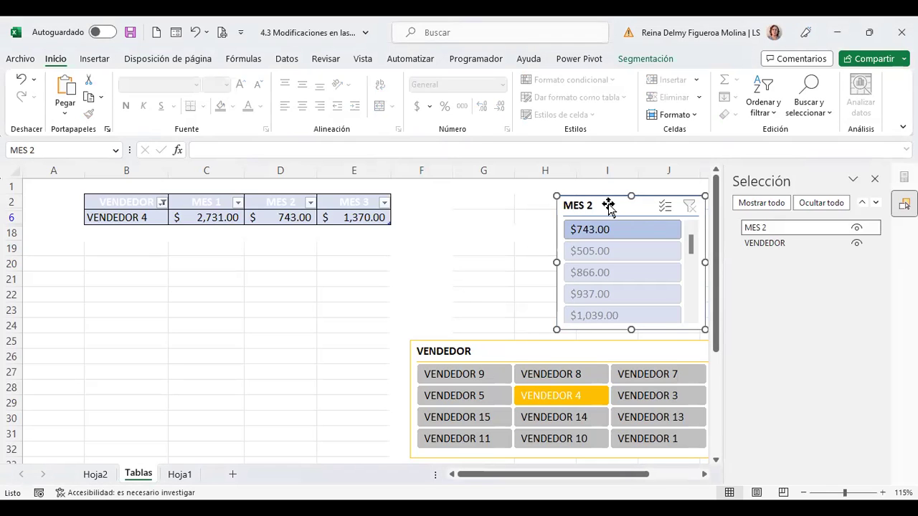
pyautogui.press('Delete')
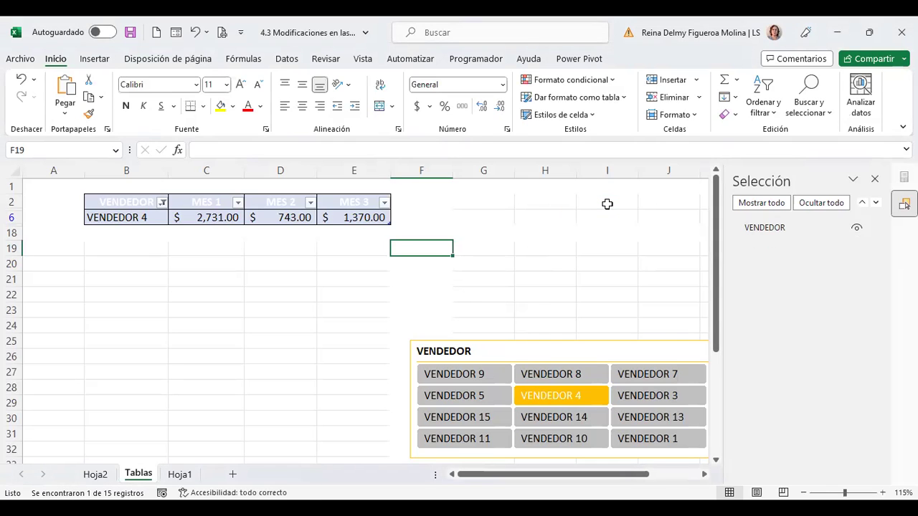
pyautogui.click(525, 350)
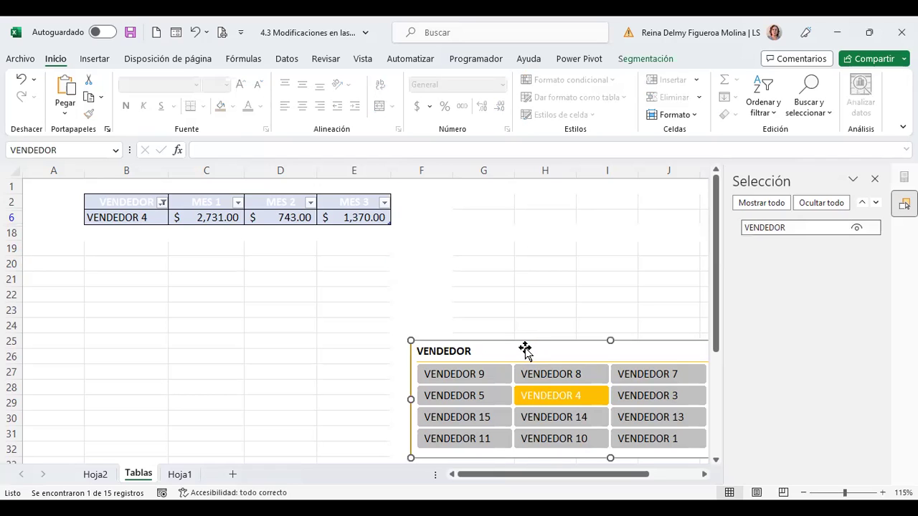
pyautogui.moveTo(525, 350); pyautogui.dragTo(318, 287)
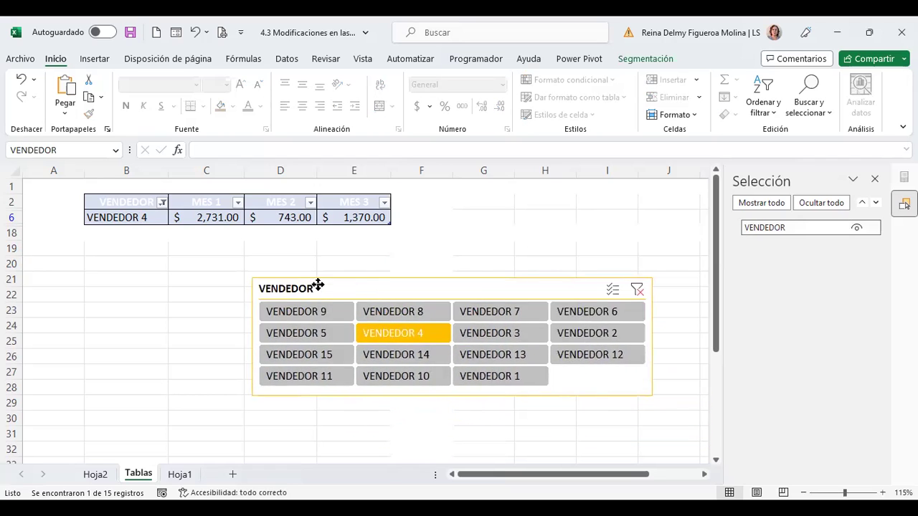
pyautogui.moveTo(318, 286); pyautogui.dragTo(369, 315)
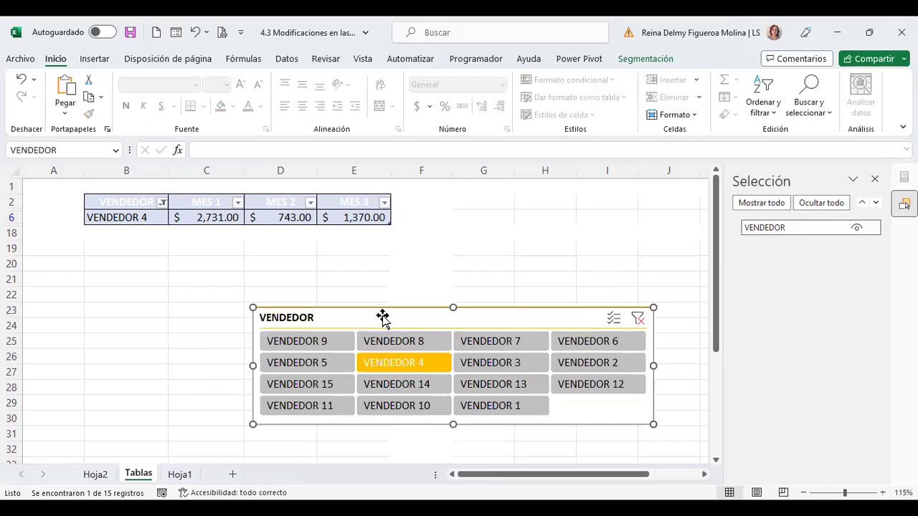
pyautogui.click(420, 367)
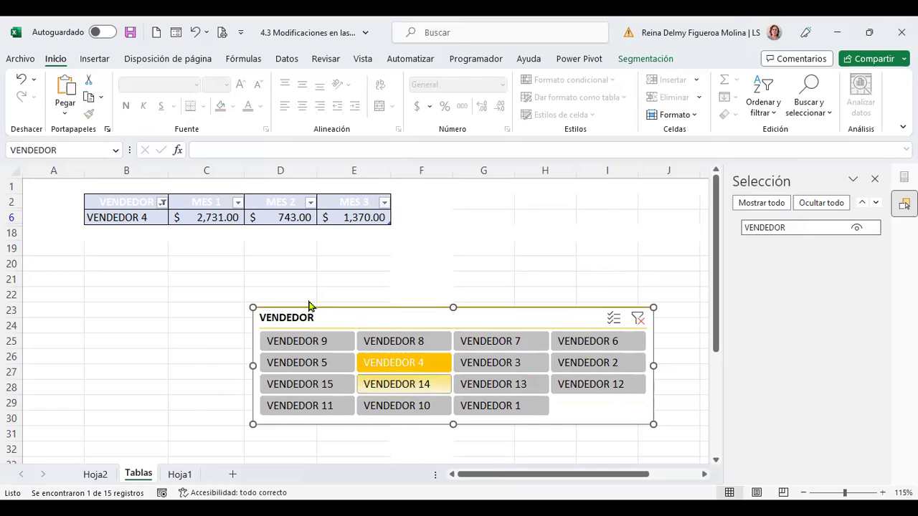
pyautogui.click(238, 204)
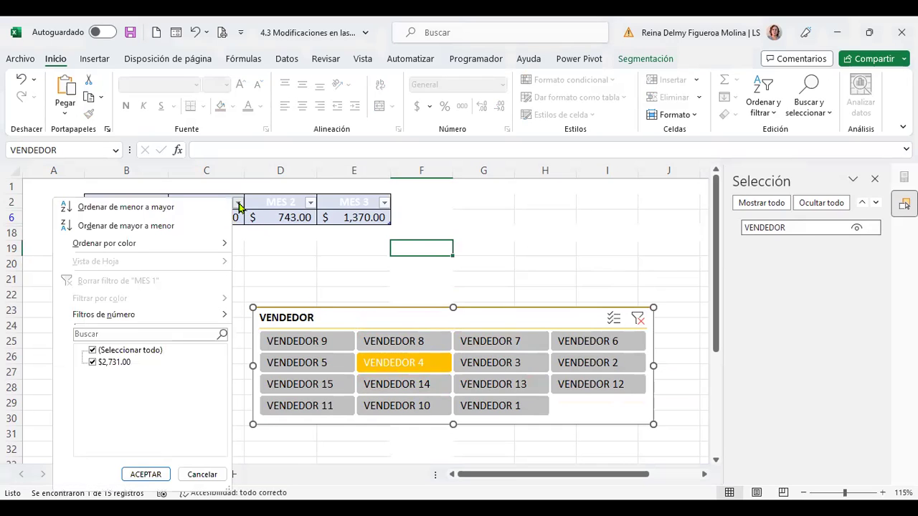
pyautogui.click(87, 322)
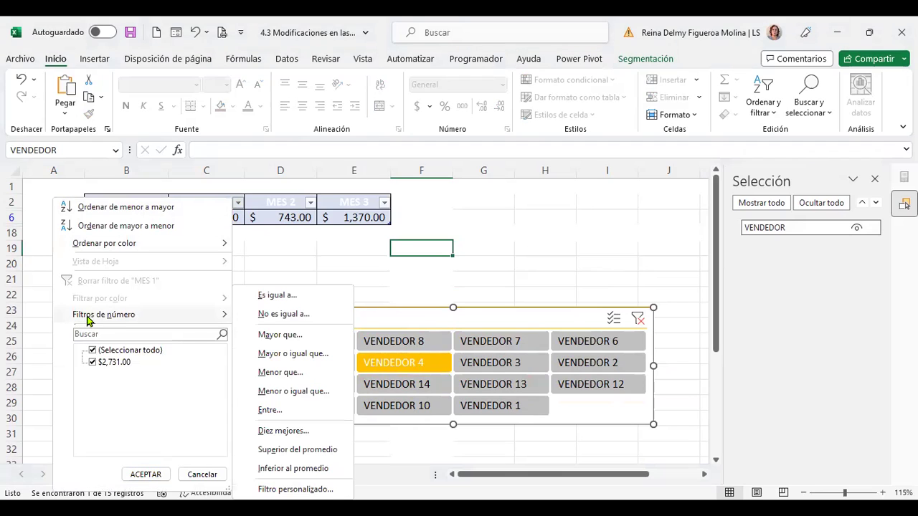
pyautogui.click(219, 335)
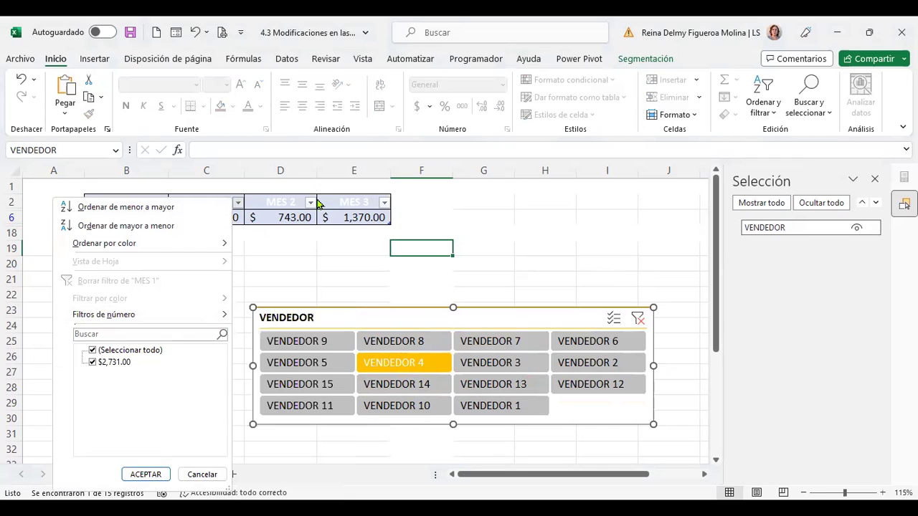
pyautogui.click(500, 213)
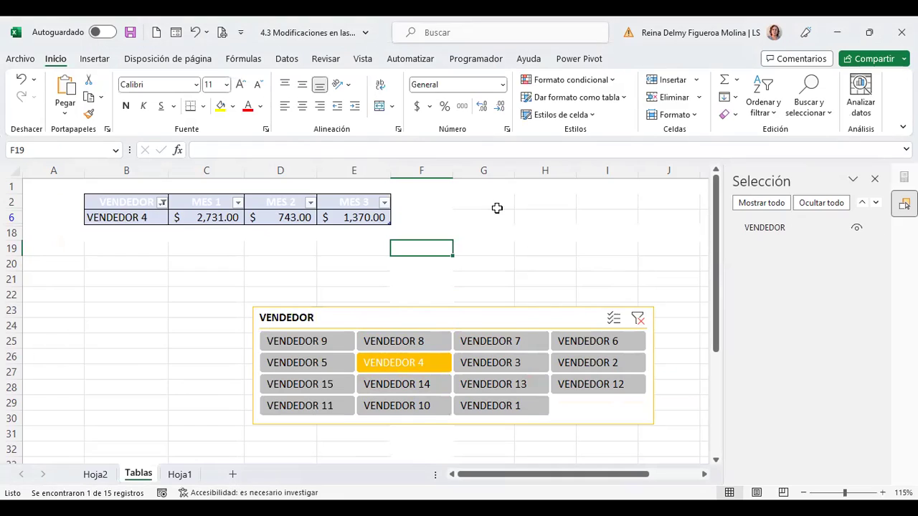
# Filter to VENDEDOR 6, clear the vendor filter to show all 15 rows, and move the slicer beside the table.
pyautogui.click(601, 346)
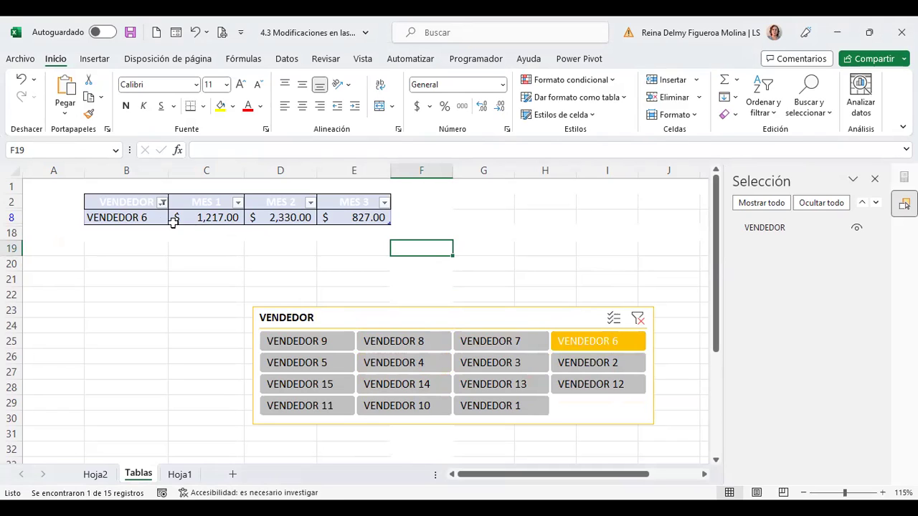
pyautogui.click(637, 319)
pyautogui.moveTo(370, 327)
pyautogui.mouseDown()
pyautogui.moveTo(368, 287)
pyautogui.moveTo(382, 338)
pyautogui.moveTo(410, 327)
pyautogui.moveTo(486, 330)
pyautogui.mouseUp()
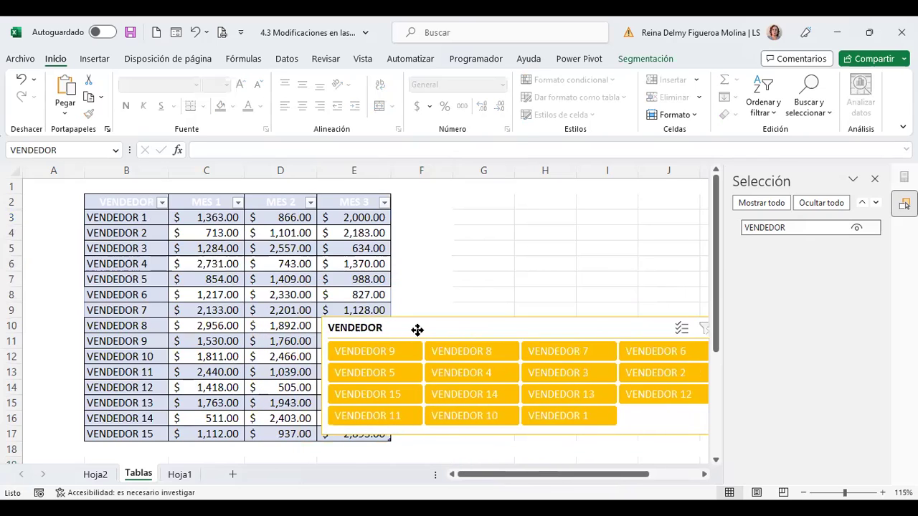
pyautogui.click(548, 199)
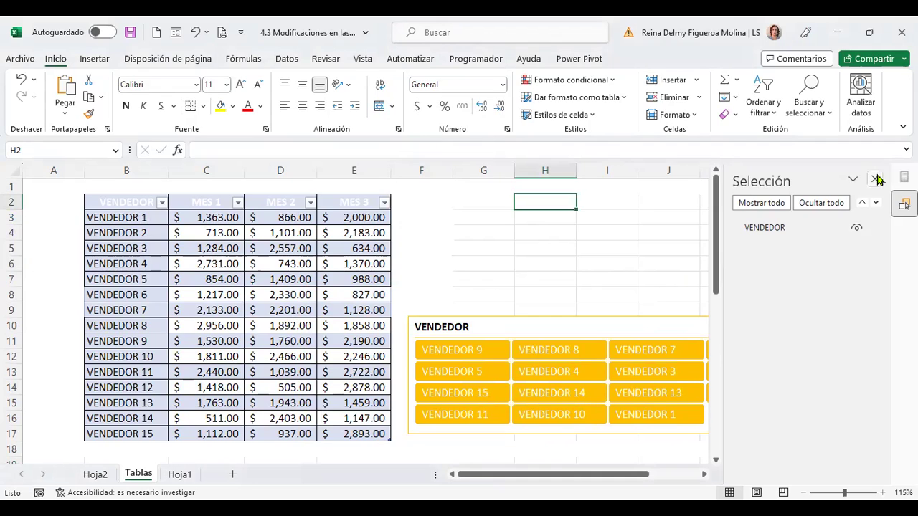
# Close the Selection pane and move the VENDEDOR slicer further right of the table, beside rows 6 to 12.
pyautogui.click(875, 178)
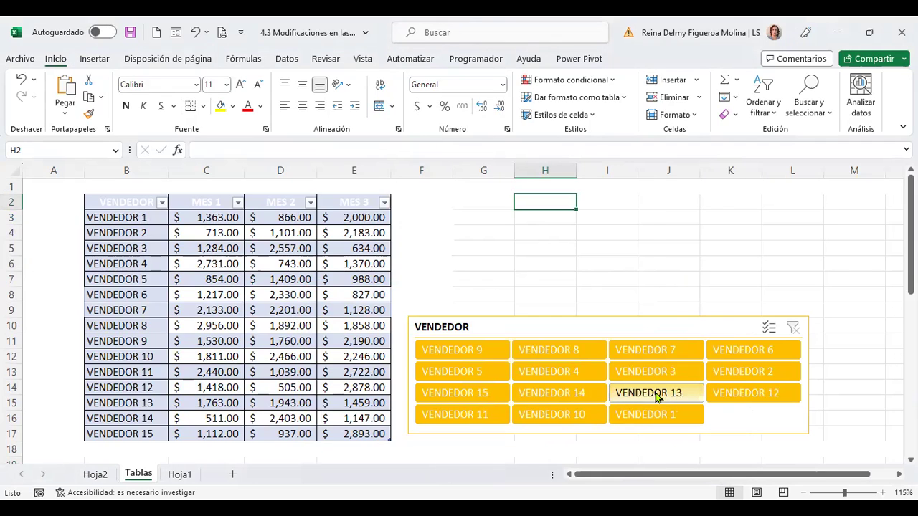
pyautogui.moveTo(558, 329); pyautogui.dragTo(624, 281)
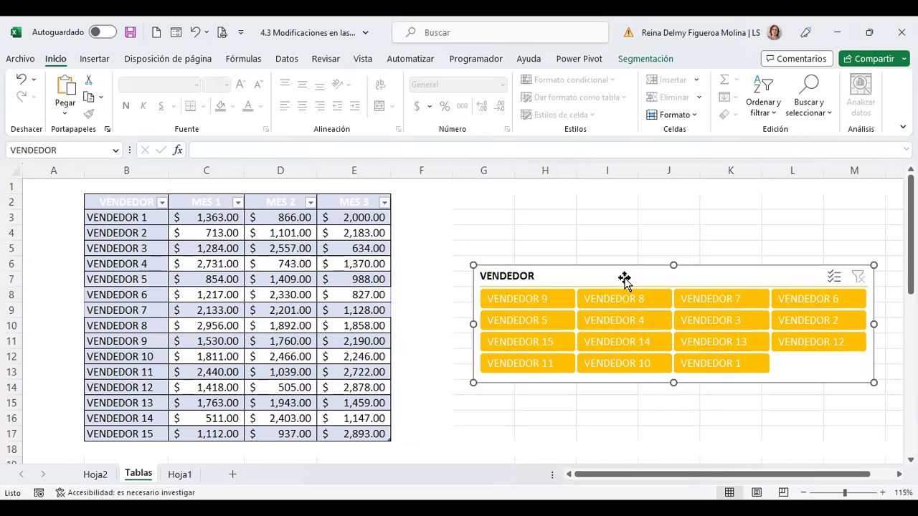
pyautogui.click(653, 201)
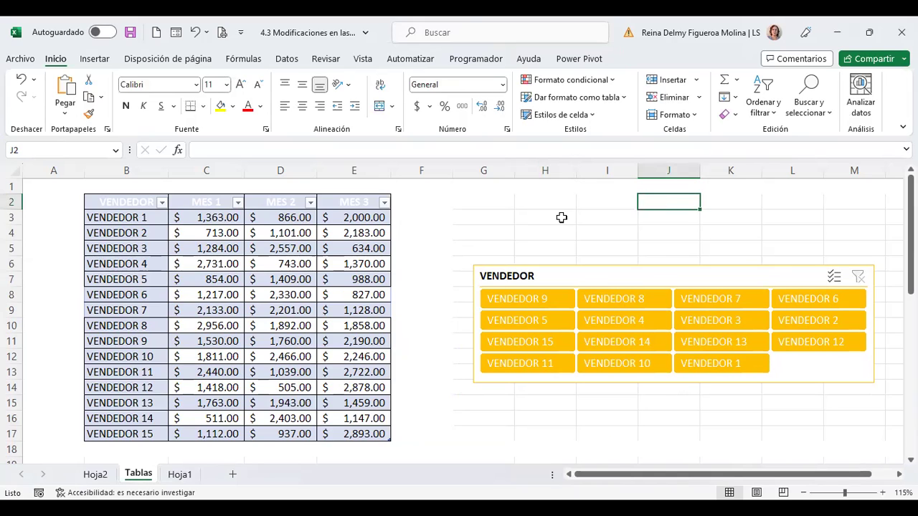
pyautogui.click(597, 205)
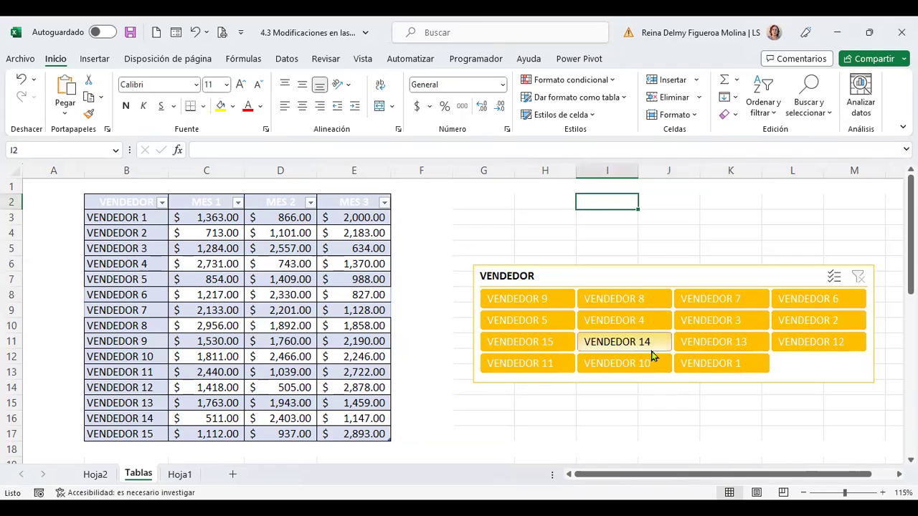
pyautogui.click(614, 392)
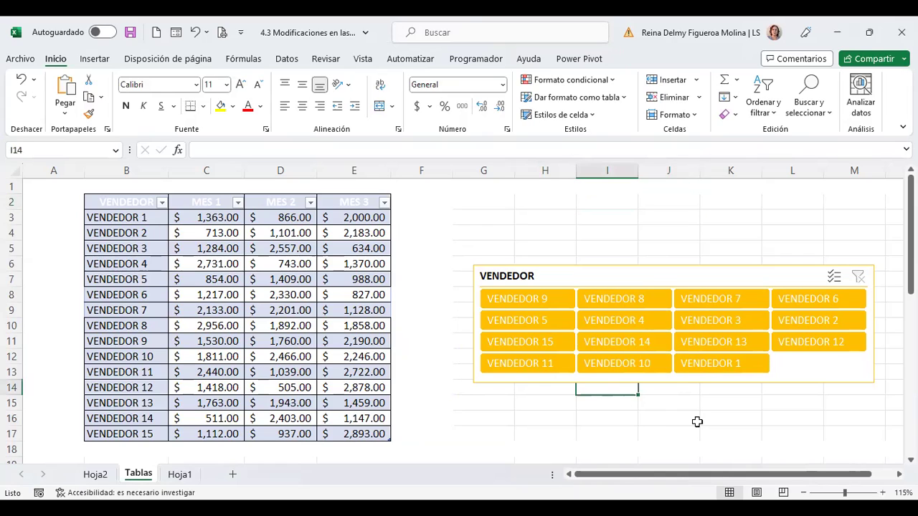
pyautogui.click(672, 414)
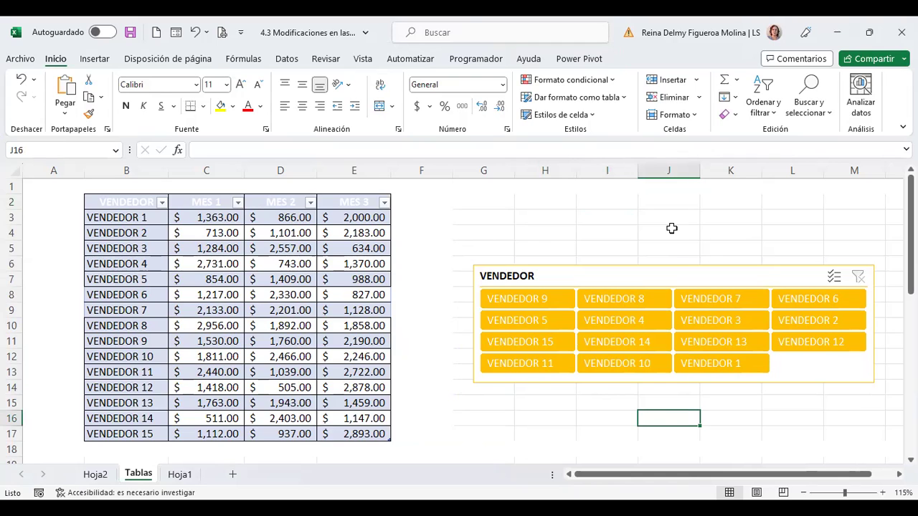
pyautogui.moveTo(557, 276); pyautogui.dragTo(685, 278)
pyautogui.click(416, 217)
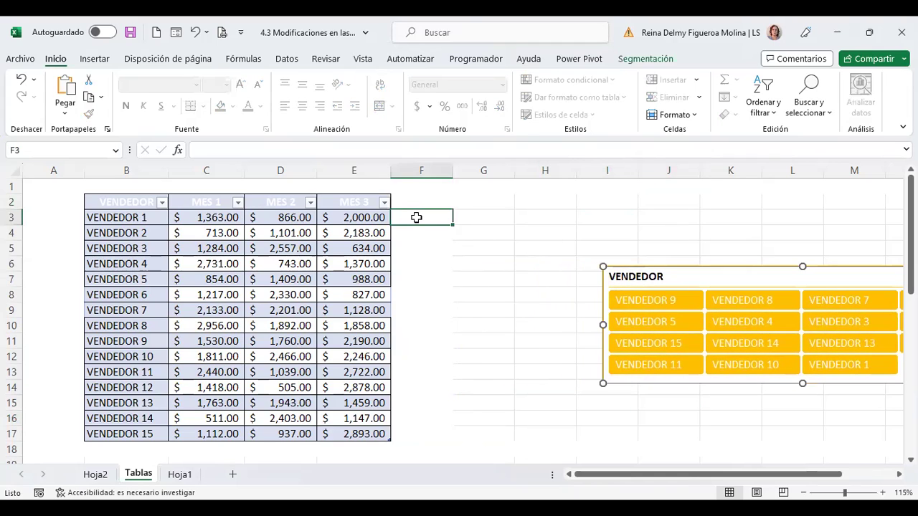
pyautogui.click(413, 200)
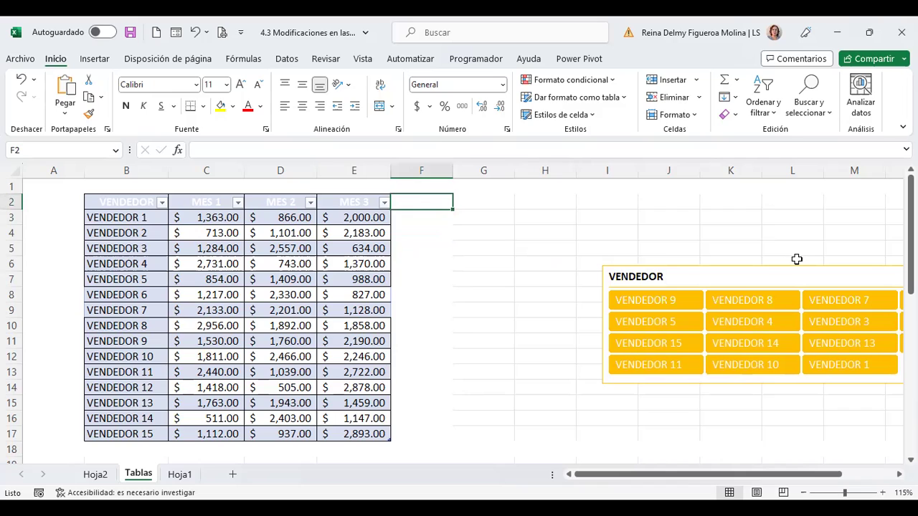
# Type TOTAL as the header in F2 to extend the Vendedores table.
pyautogui.press('F2')
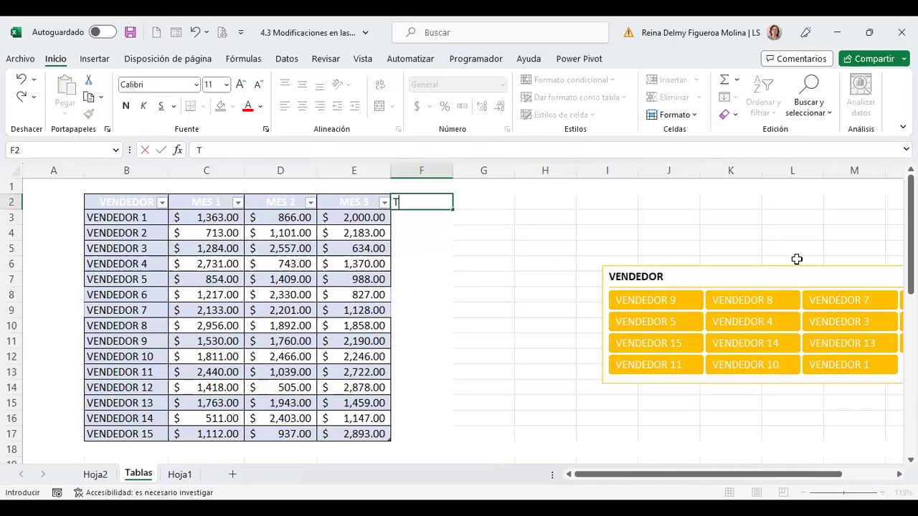
pyautogui.write('TOTAL')
pyautogui.press('Return')
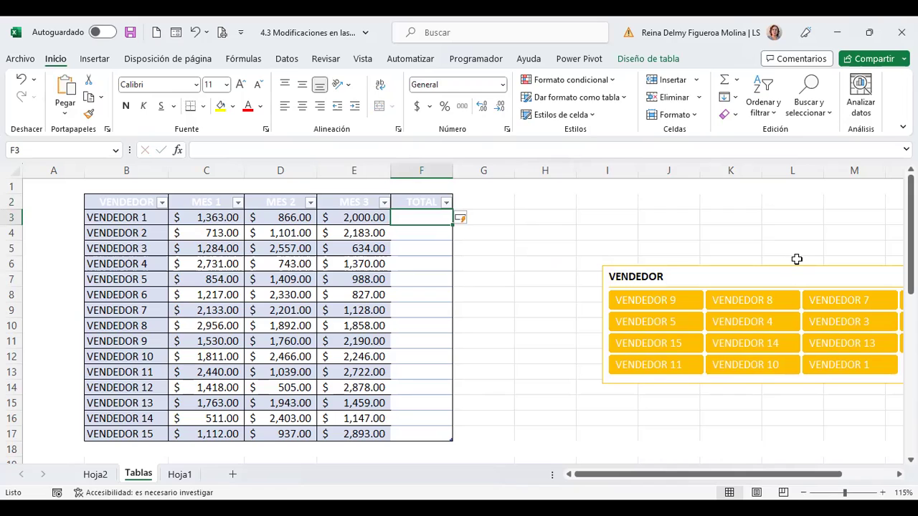
# Try a plain range formula for vendedor 1 in F3, then delete the broken result.
pyautogui.write('=')
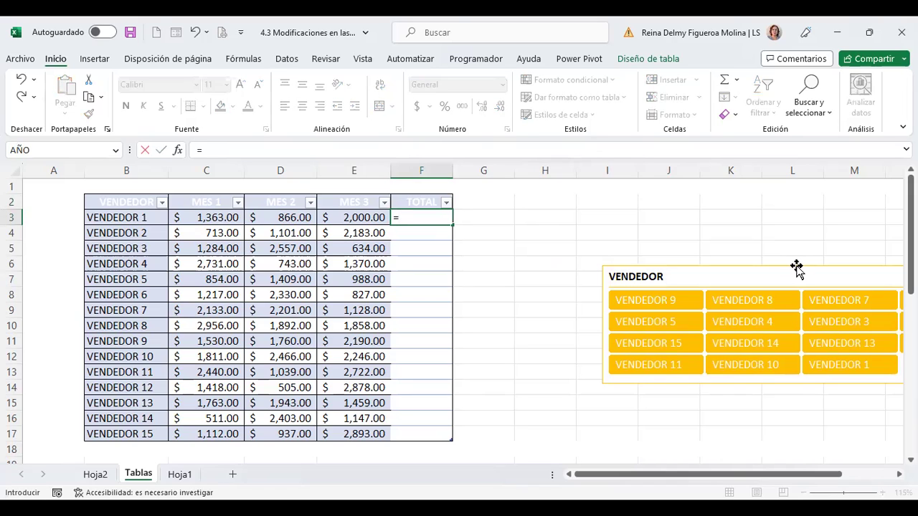
pyautogui.click(210, 217)
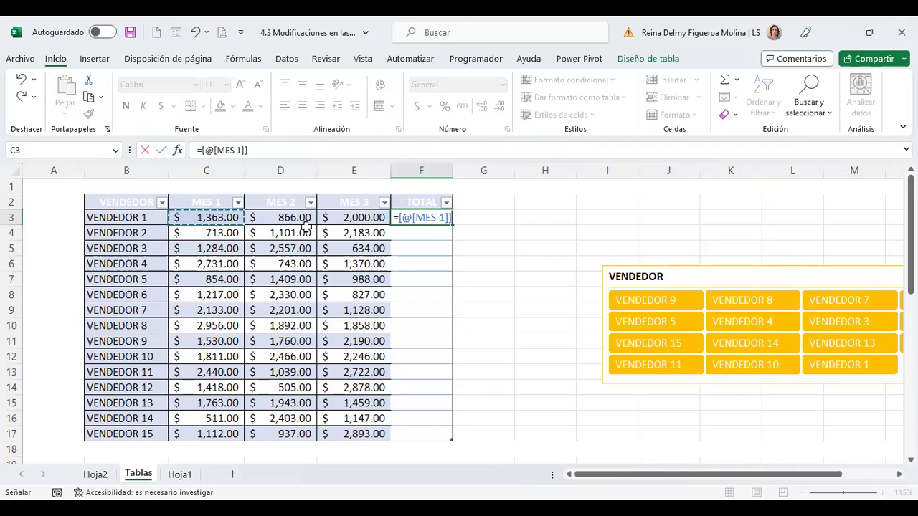
pyautogui.moveTo(307, 228); pyautogui.dragTo(362, 220)
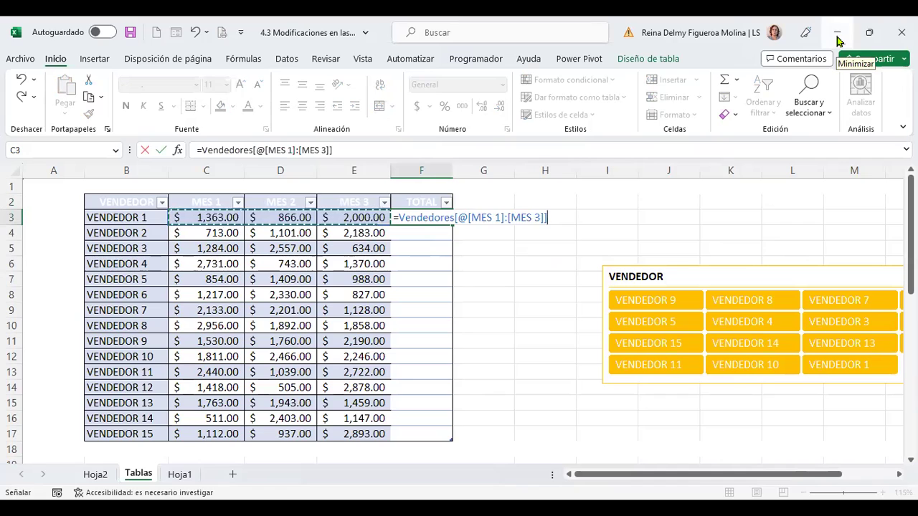
pyautogui.press('Return')
pyautogui.press('Up')
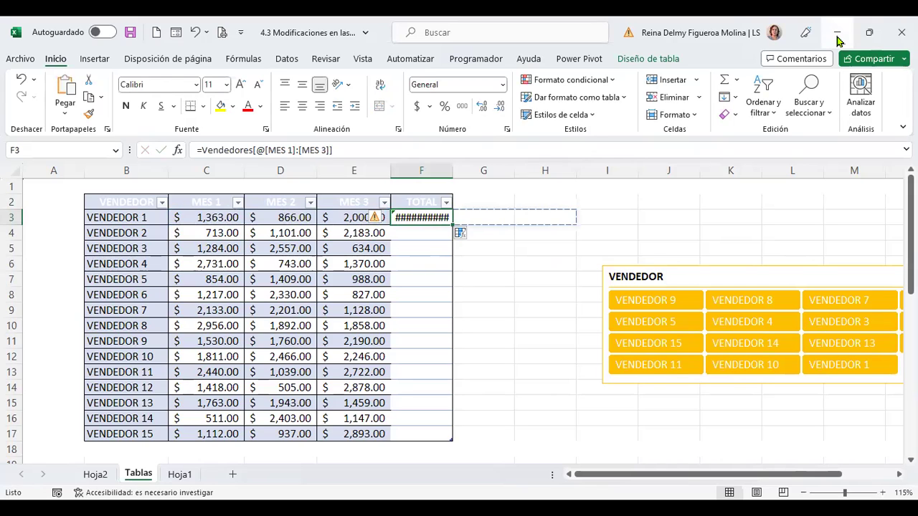
pyautogui.write('=')
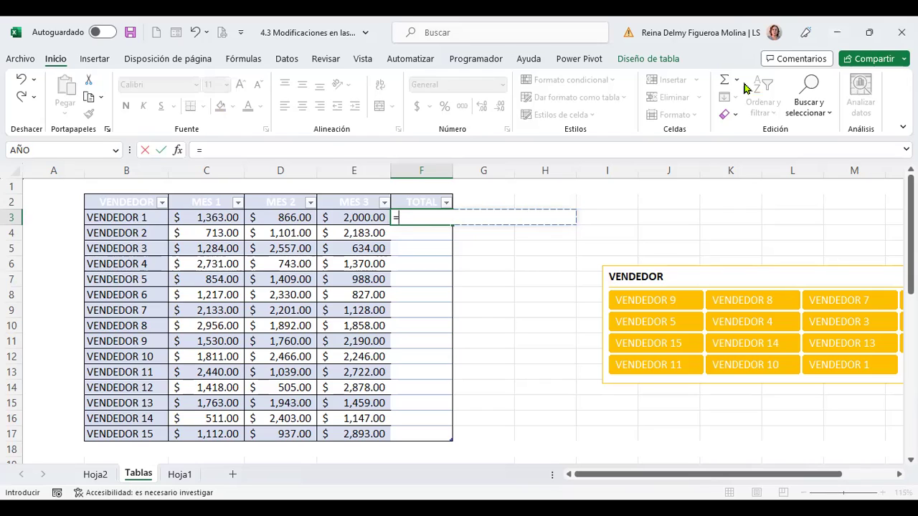
pyautogui.press('Delete')
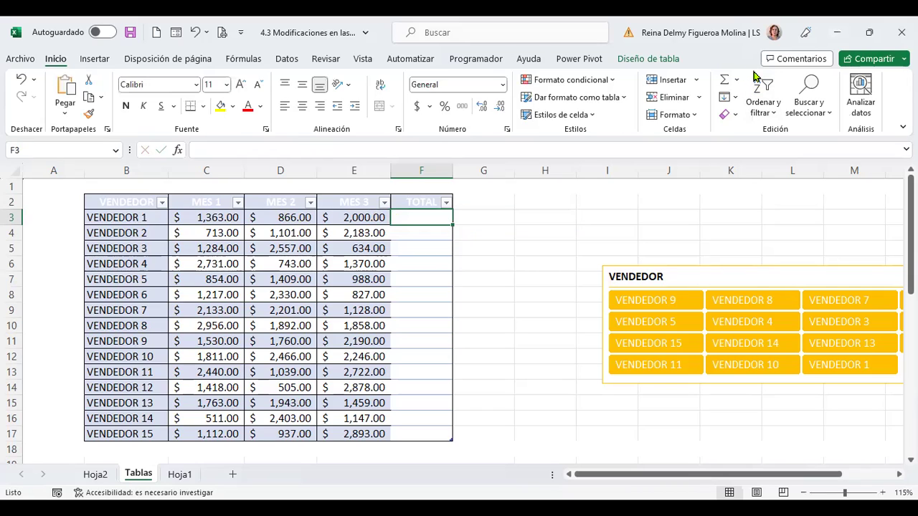
# Enter =SUMA over vendedor 1's MES 1 to MES 3 in F3.
pyautogui.click(736, 81)
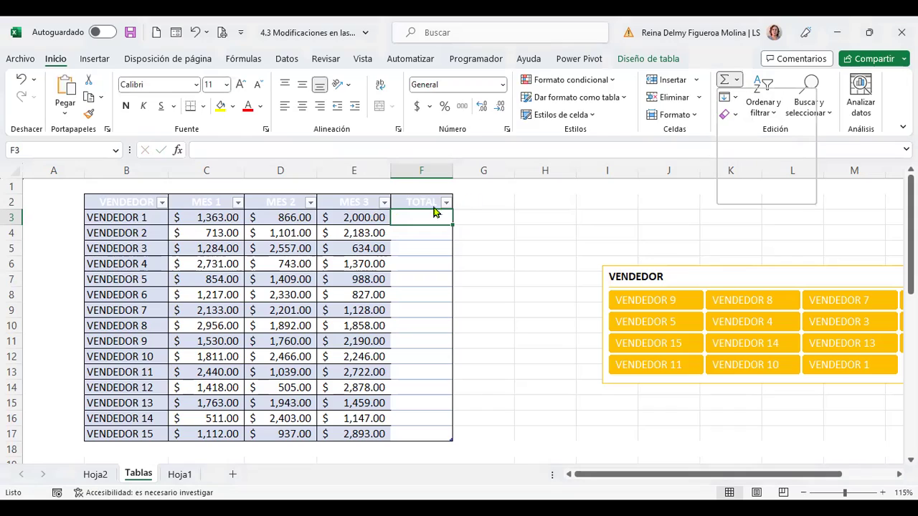
pyautogui.press('Escape')
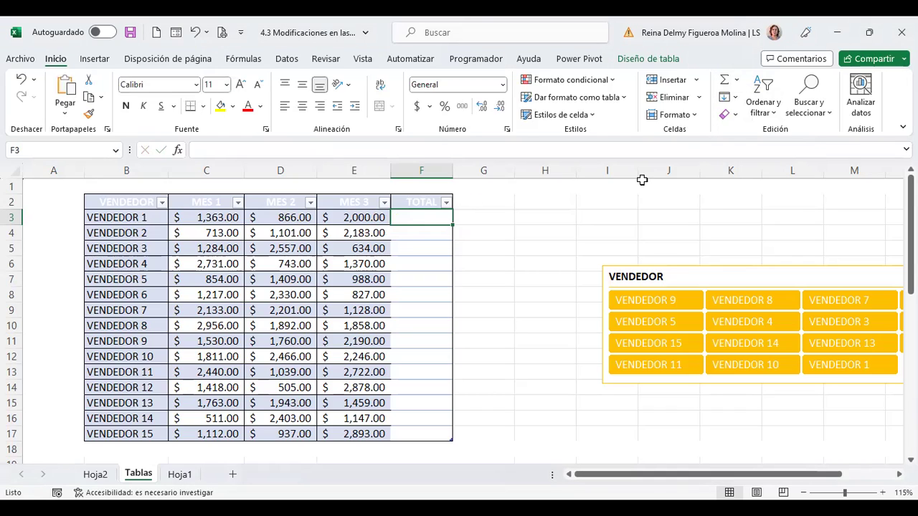
pyautogui.write('=SUMA')
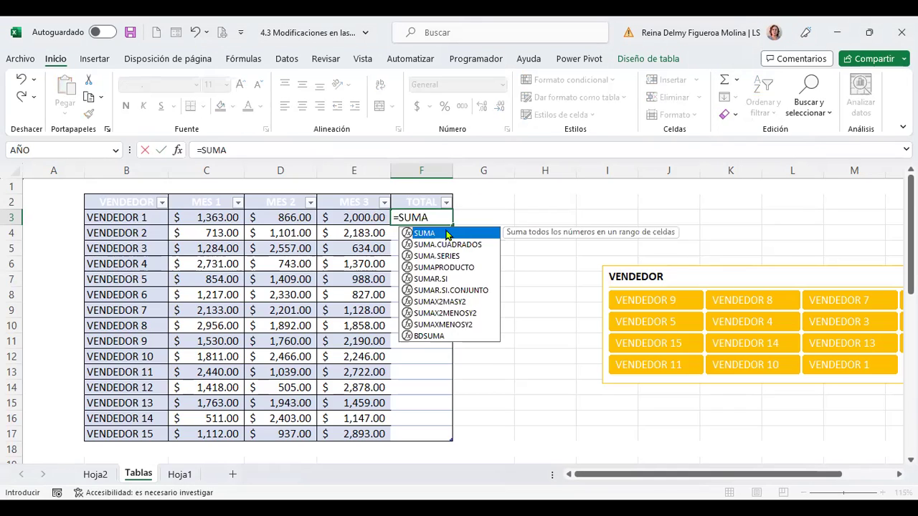
pyautogui.press('Tab')
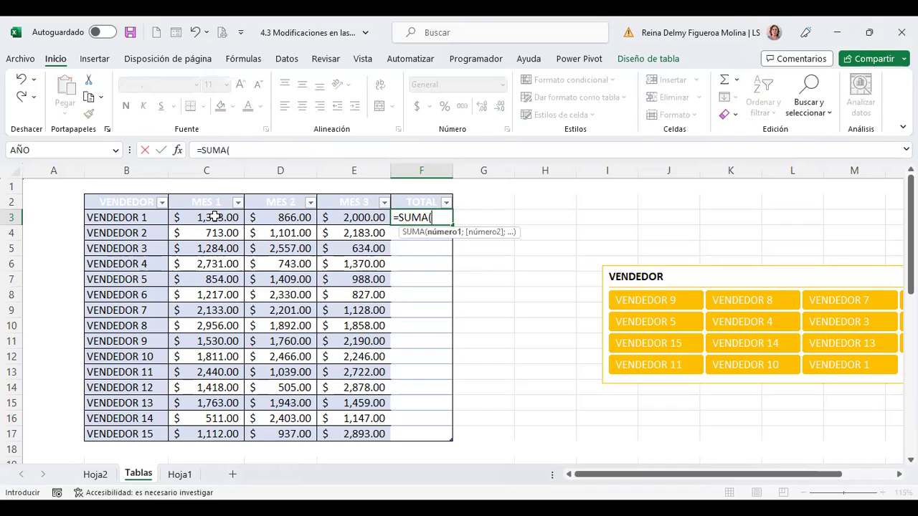
pyautogui.click(217, 217)
pyautogui.moveTo(249, 217); pyautogui.dragTo(344, 224)
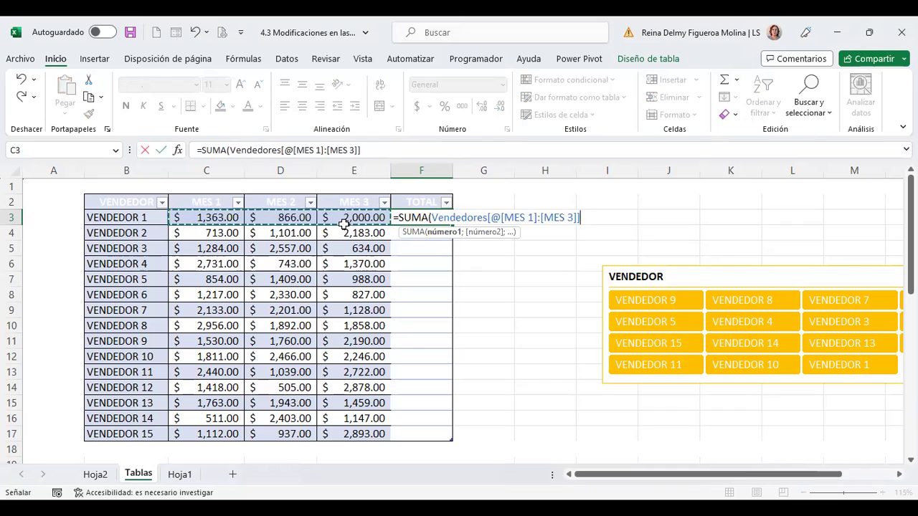
pyautogui.press('Return')
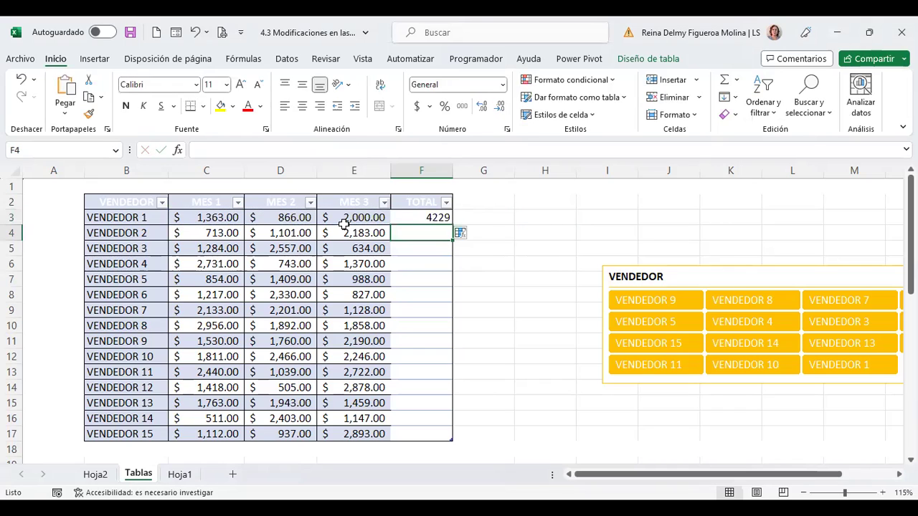
# Enter the same SUMA for vendedor 2 in F4 and fill it down to row 17.
pyautogui.write('=')
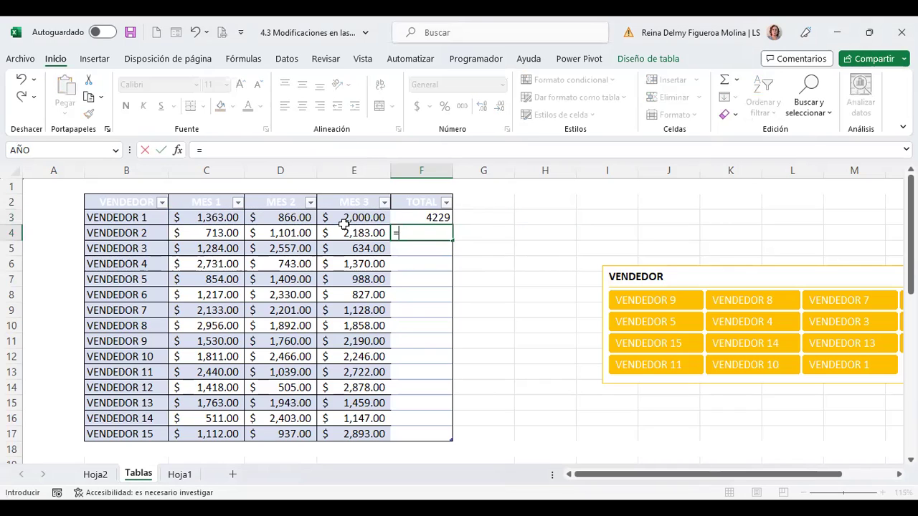
pyautogui.write('SUMA(')
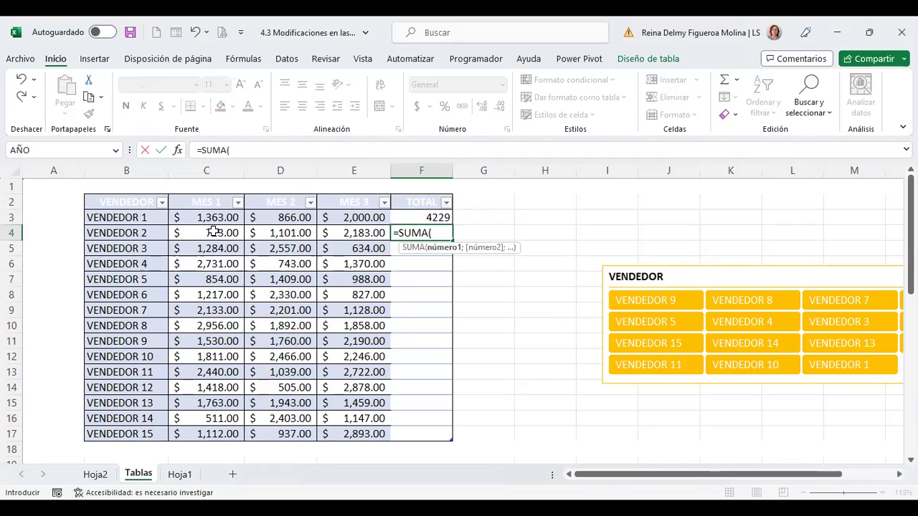
pyautogui.moveTo(213, 232); pyautogui.dragTo(348, 232)
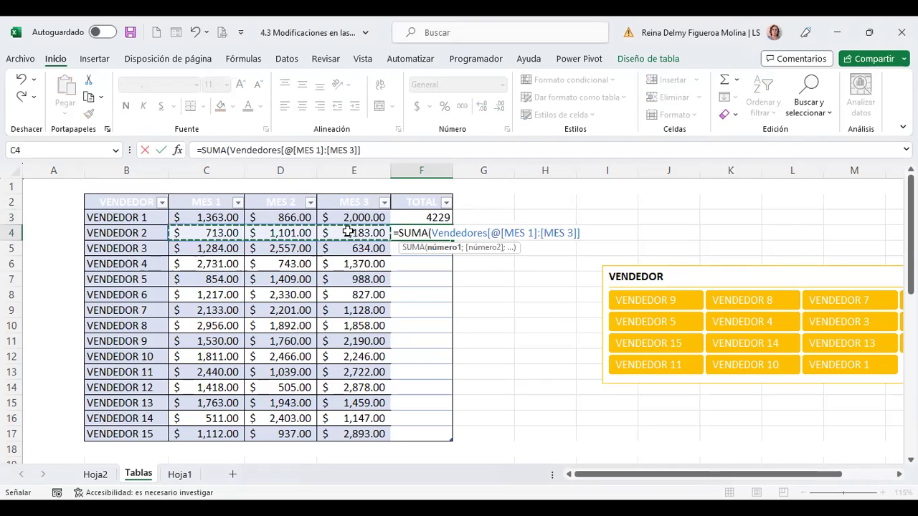
pyautogui.press('Return')
pyautogui.click(418, 227)
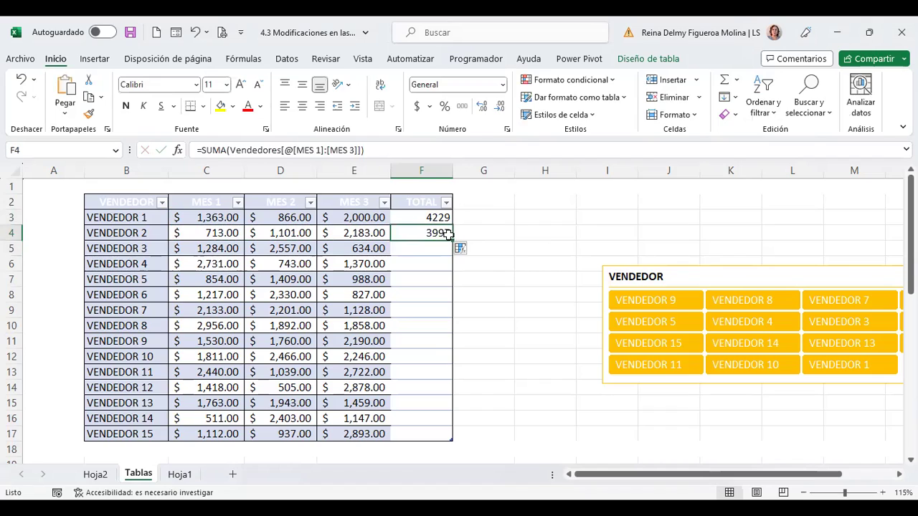
pyautogui.doubleClick(451, 238)
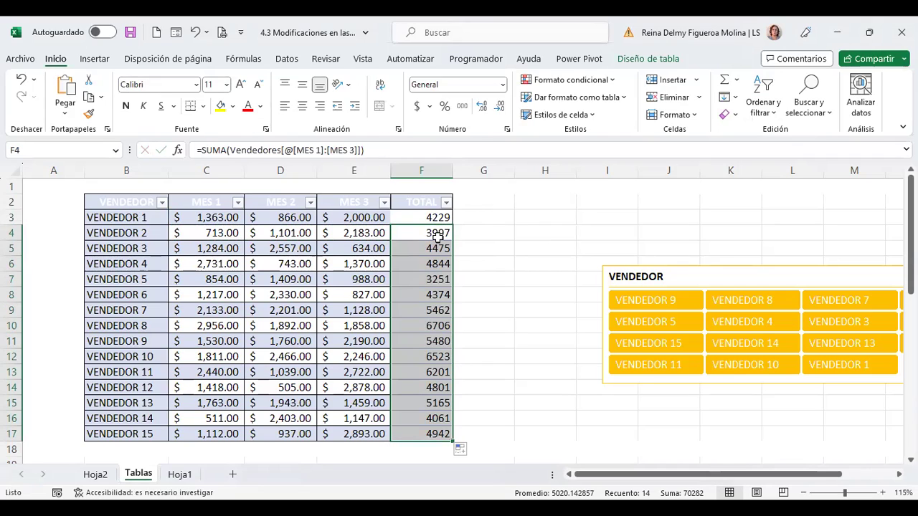
pyautogui.click(422, 217)
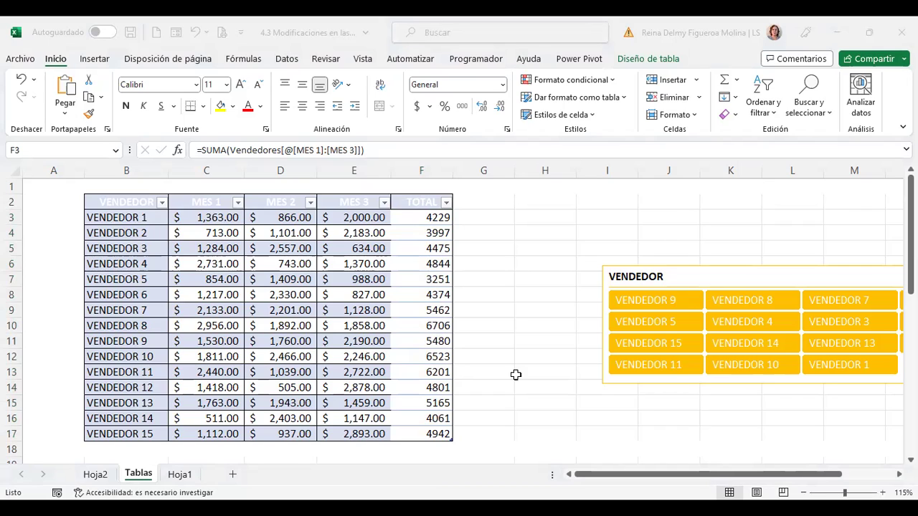
pyautogui.click(548, 210)
pyautogui.hotkey('ctrl', 'Home')
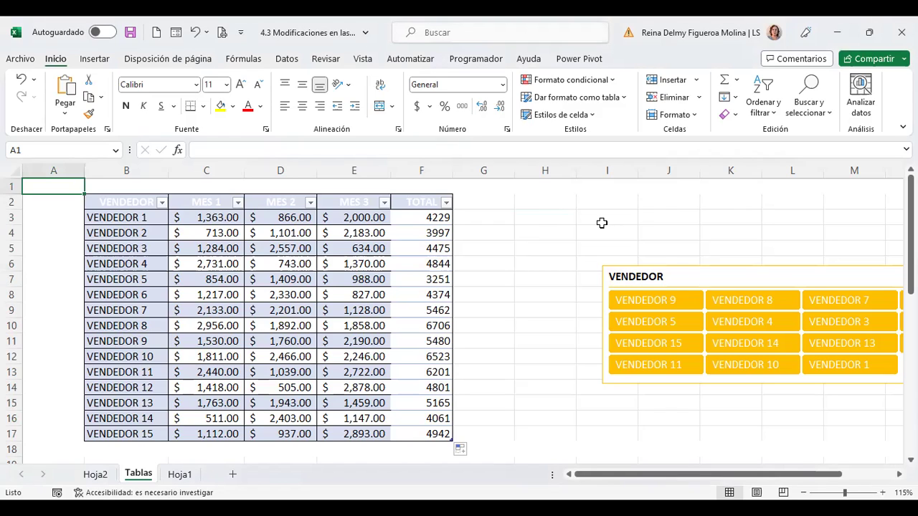
pyautogui.click(615, 201)
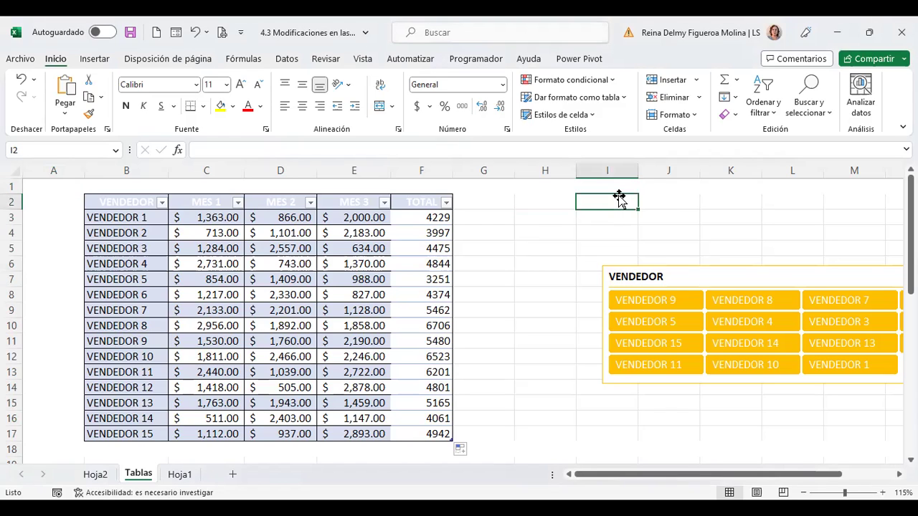
pyautogui.hotkey('ctrl', 'Home')
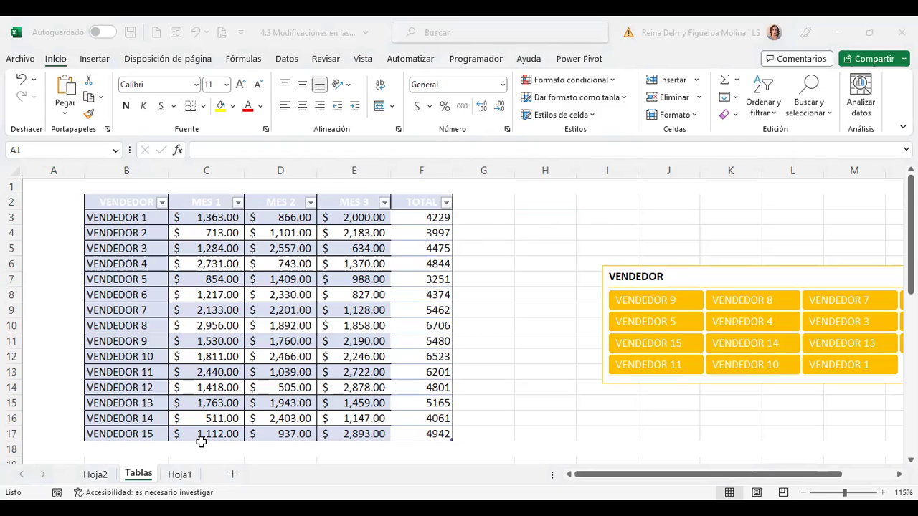
# Type TOTAL in B18 just below the table, then delete it again.
pyautogui.scroll(-1, 202, 439)
pyautogui.click(151, 404)
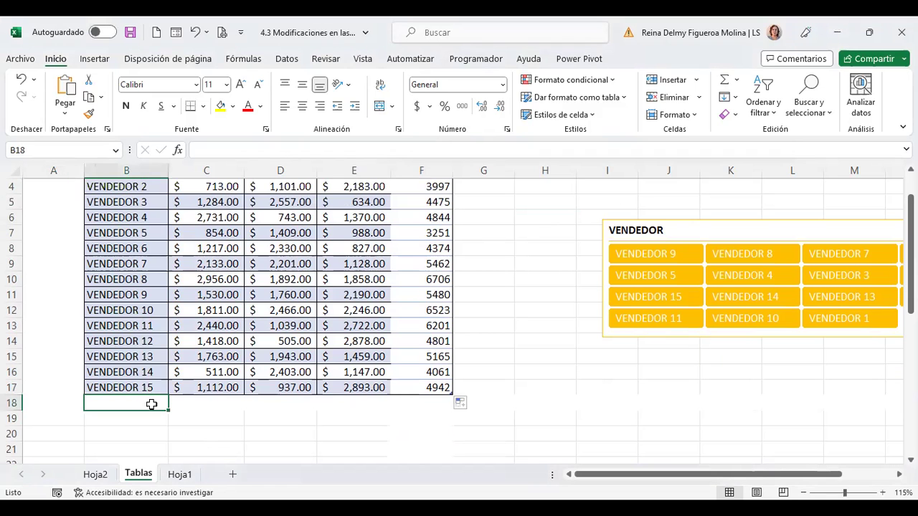
pyautogui.click(208, 385)
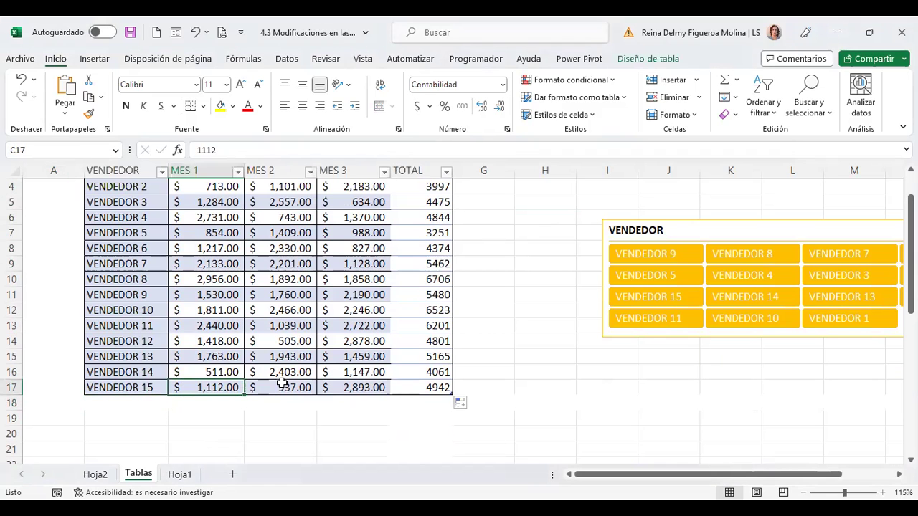
pyautogui.click(642, 59)
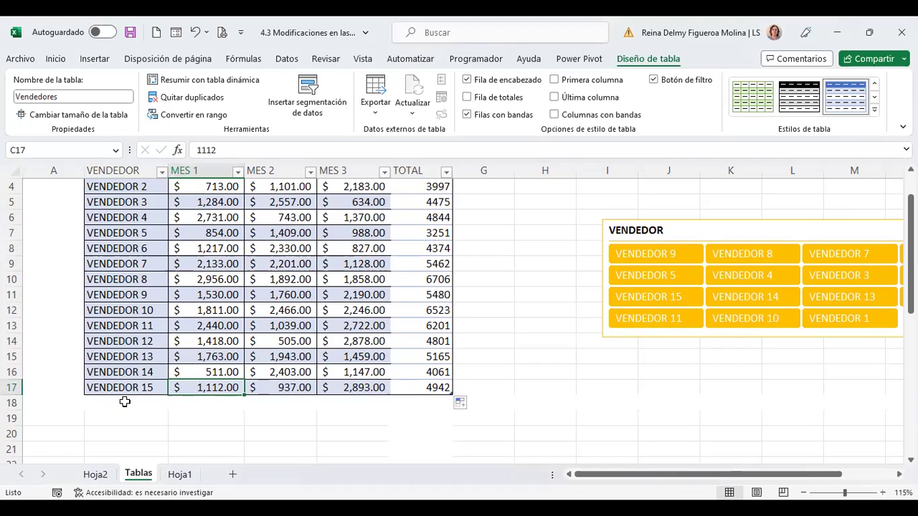
pyautogui.click(121, 402)
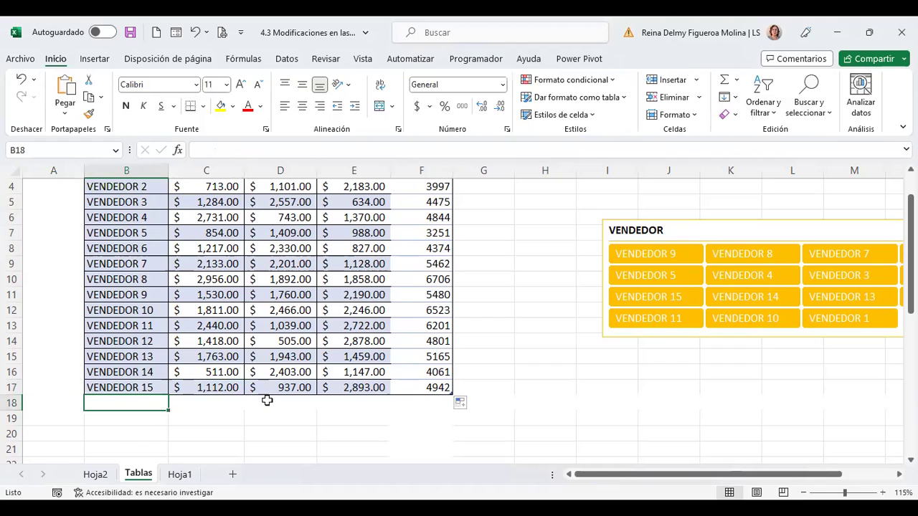
pyautogui.write('TOTAL')
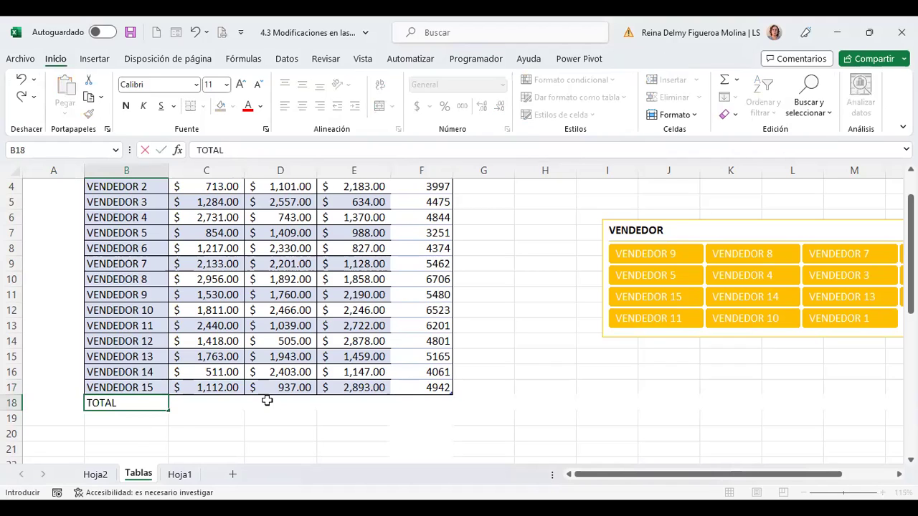
pyautogui.press('Return')
pyautogui.press('Up')
pyautogui.press('Delete')
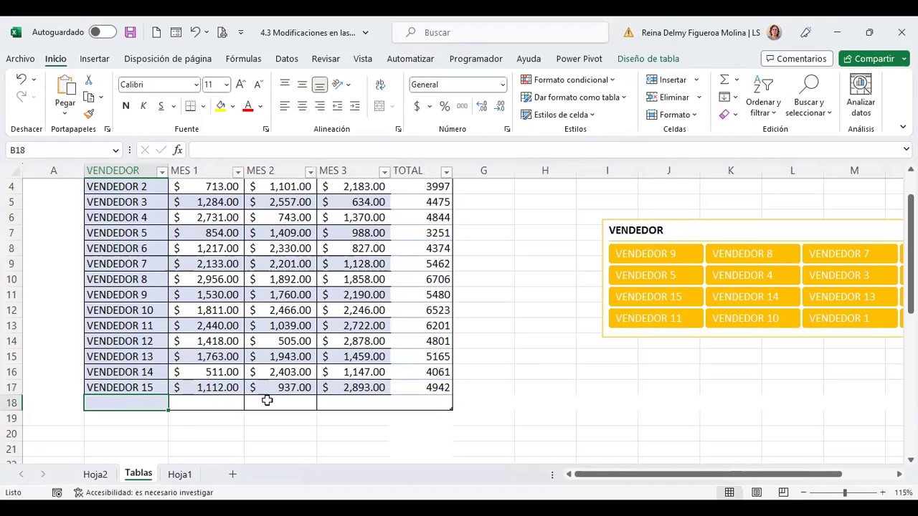
# Turn on Fila de totales in Diseño de tabla, giving a grand TOTAL of 74511.
pyautogui.click(658, 60)
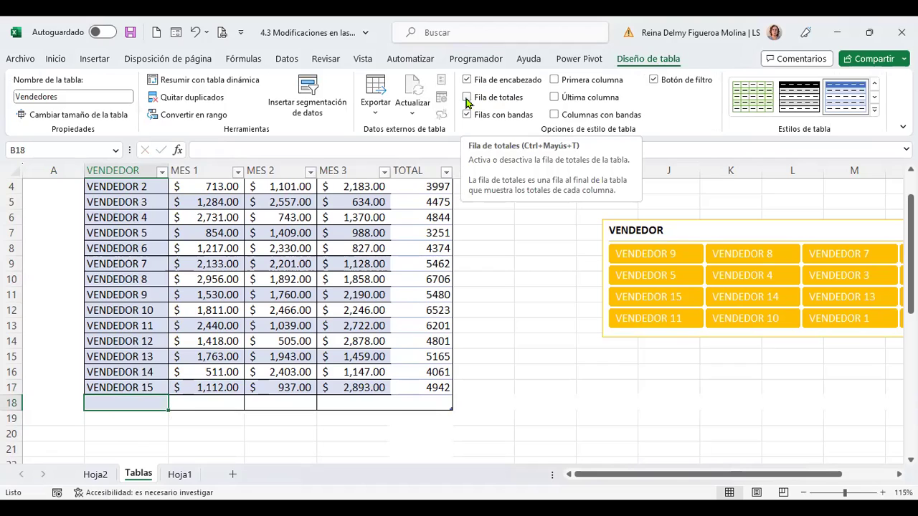
pyautogui.click(467, 97)
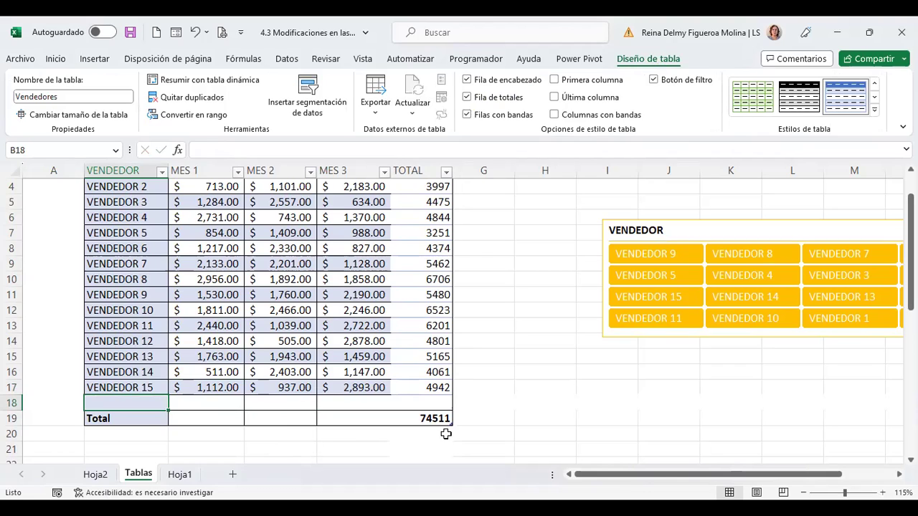
pyautogui.click(396, 415)
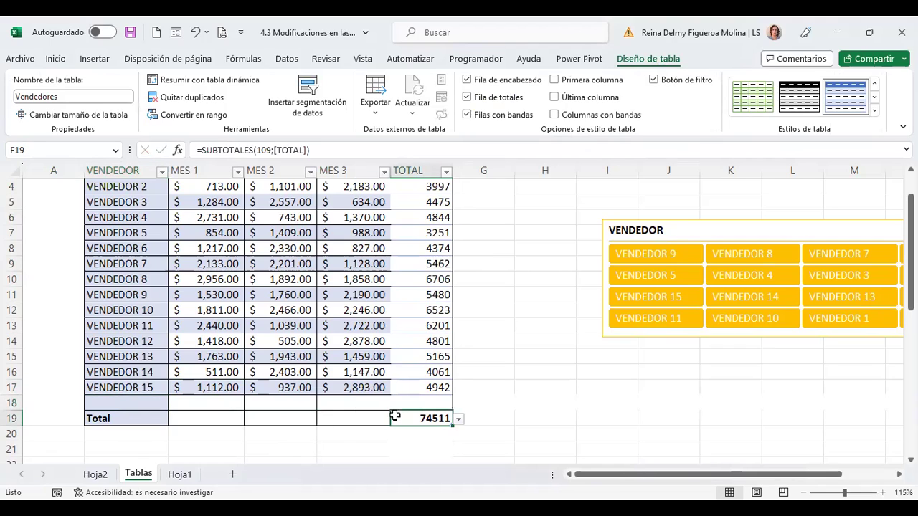
pyautogui.click(458, 419)
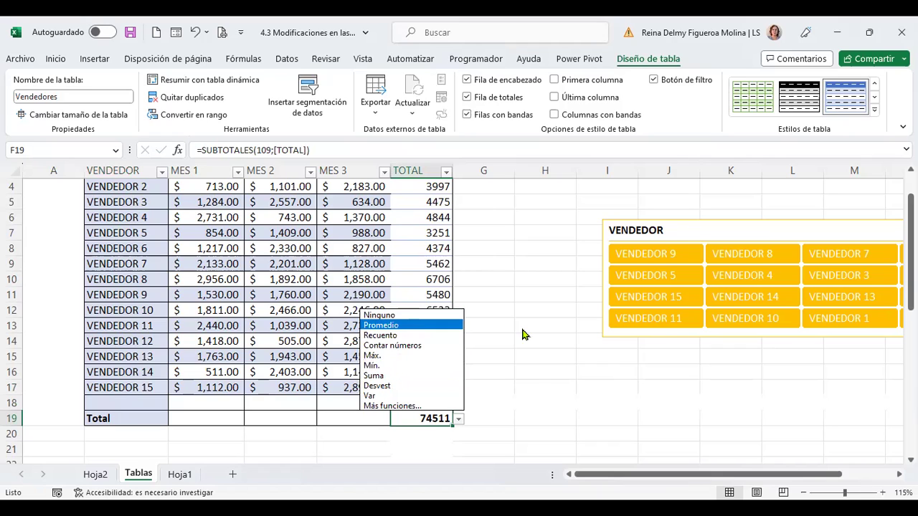
pyautogui.press('Escape')
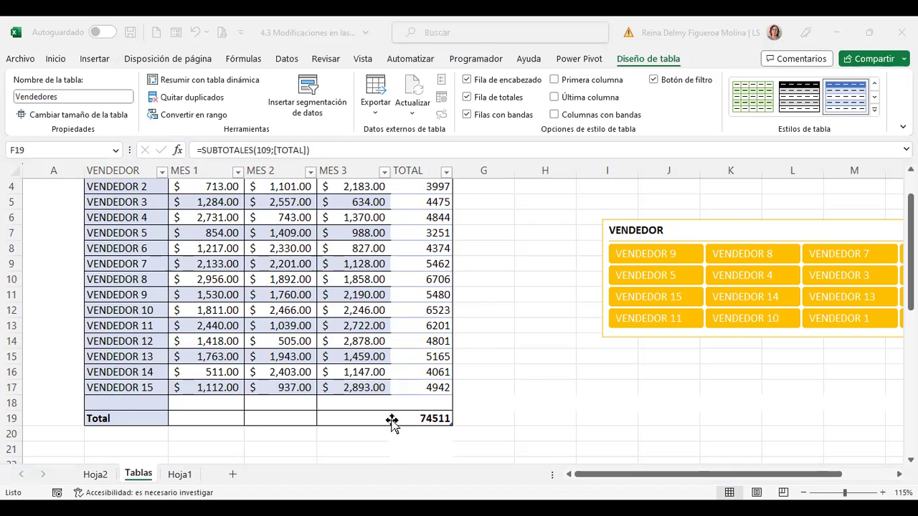
pyautogui.scroll(1, 391, 423)
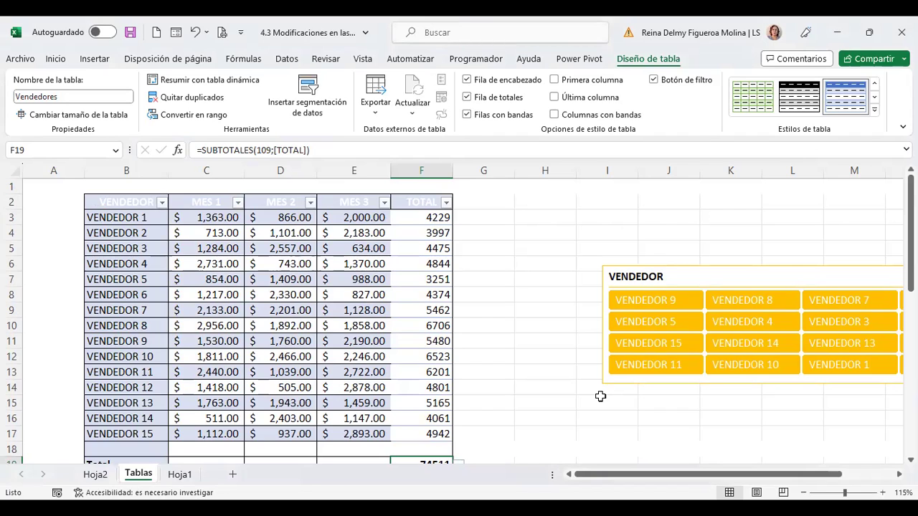
pyautogui.click(483, 216)
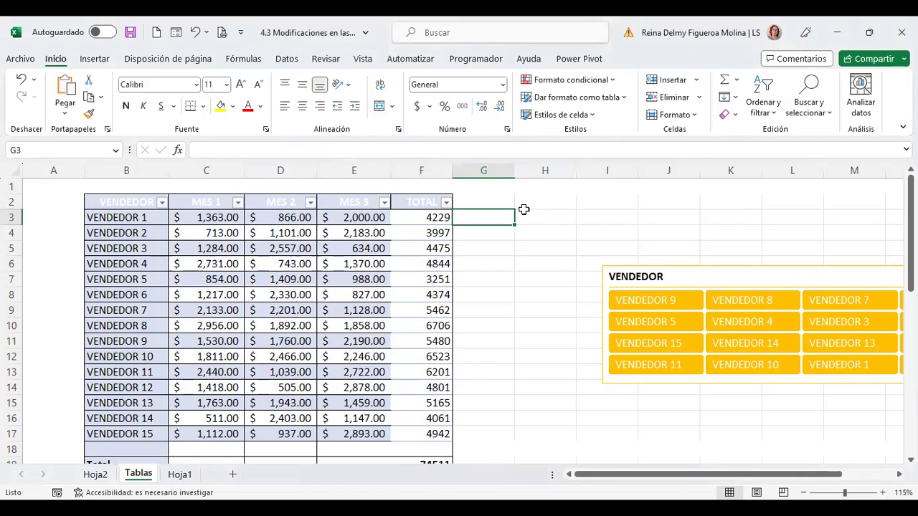
pyautogui.click(211, 246)
pyautogui.click(206, 220)
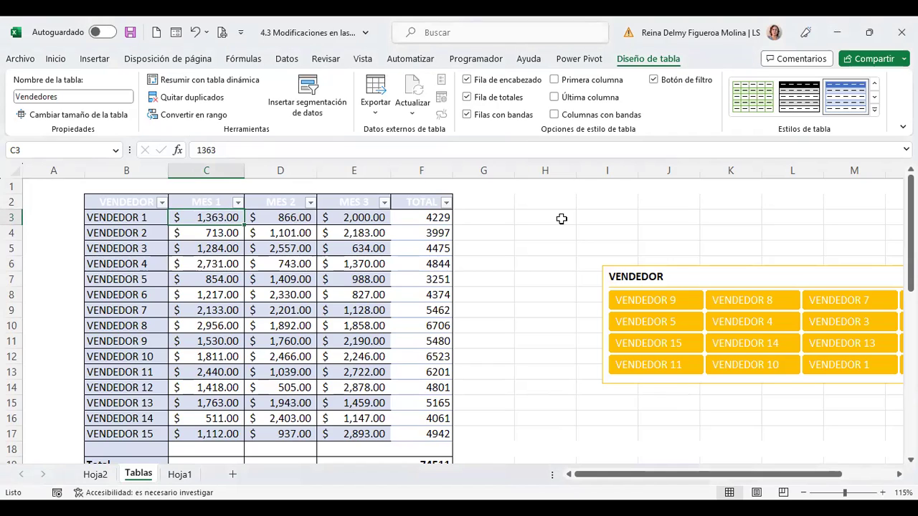
pyautogui.click(561, 219)
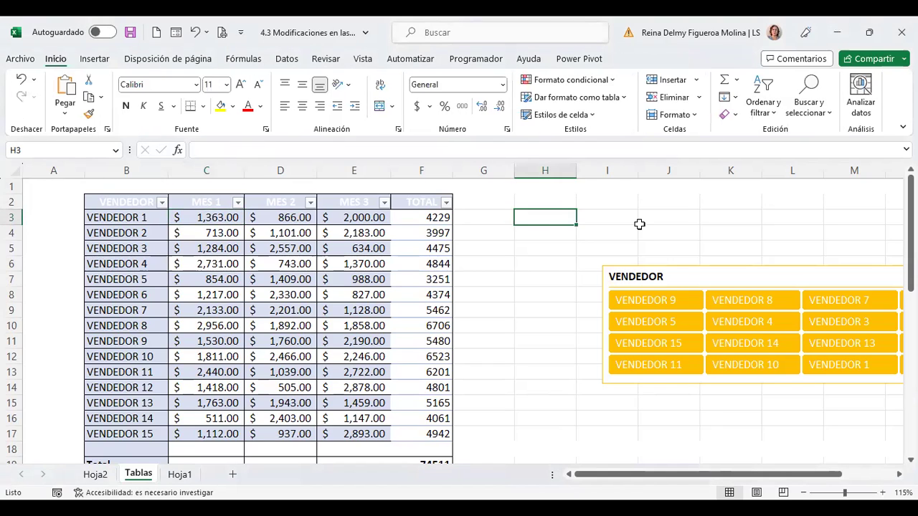
pyautogui.hotkey('ctrl', 'Home')
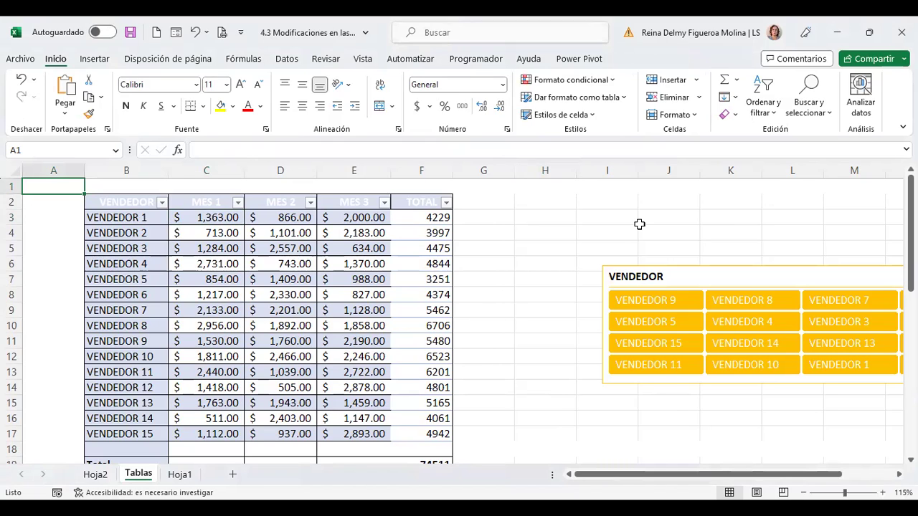
pyautogui.click(410, 266)
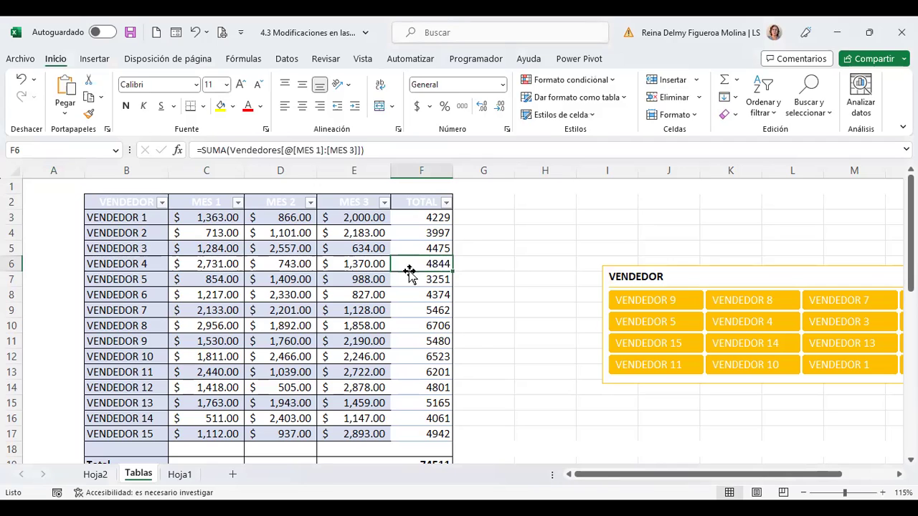
pyautogui.click(654, 59)
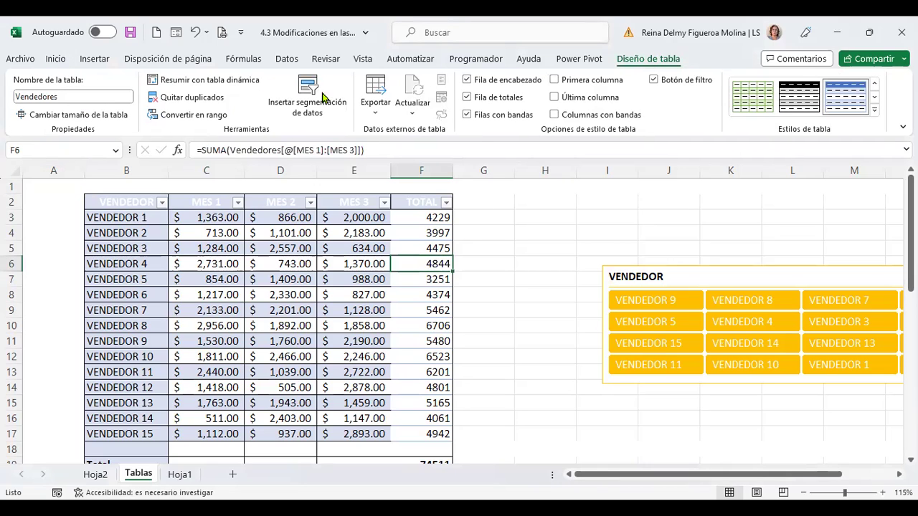
pyautogui.click(190, 97)
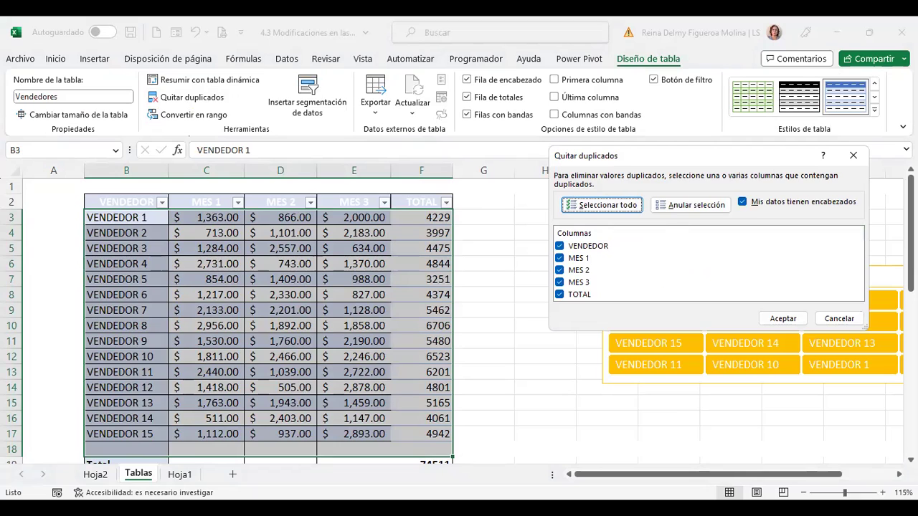
pyautogui.click(838, 325)
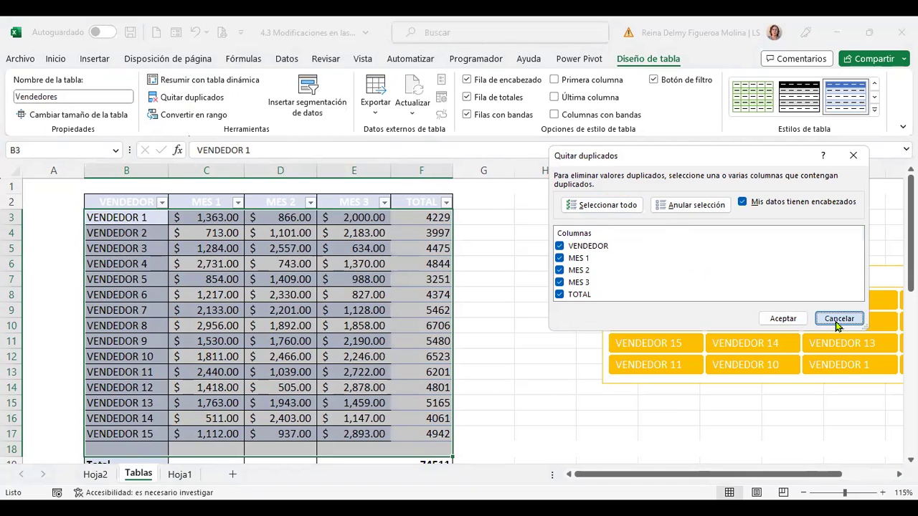
pyautogui.click(366, 314)
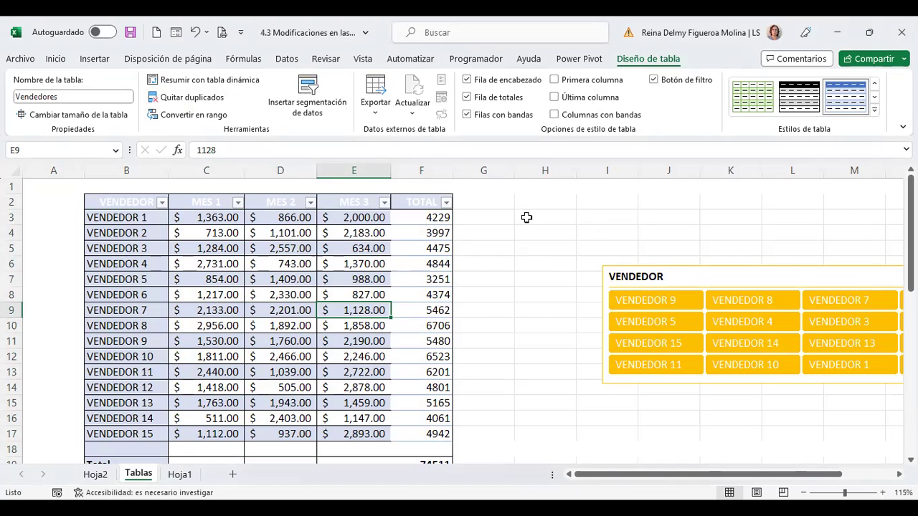
pyautogui.hotkey('ctrl', 'Home')
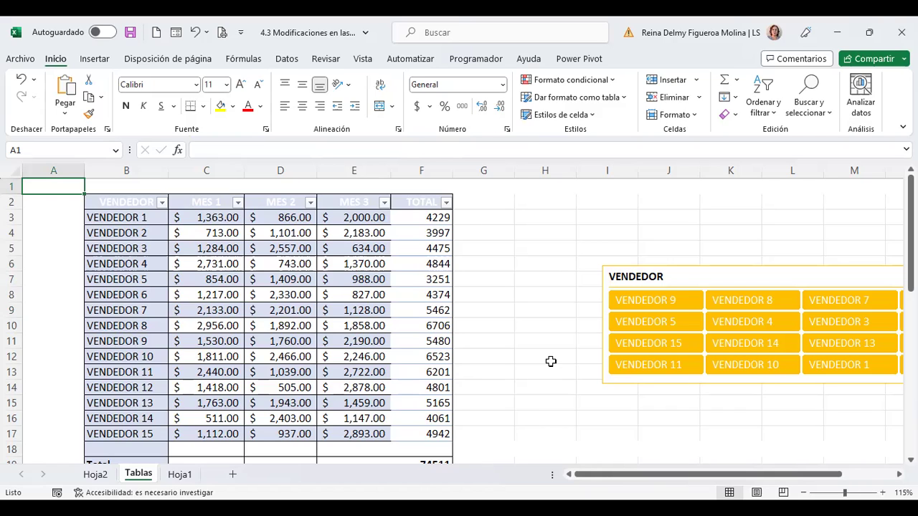
pyautogui.click(557, 200)
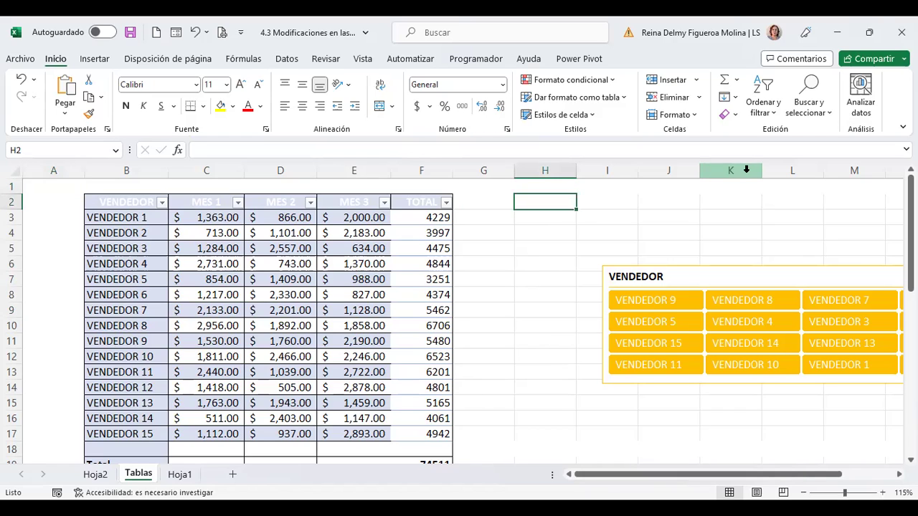
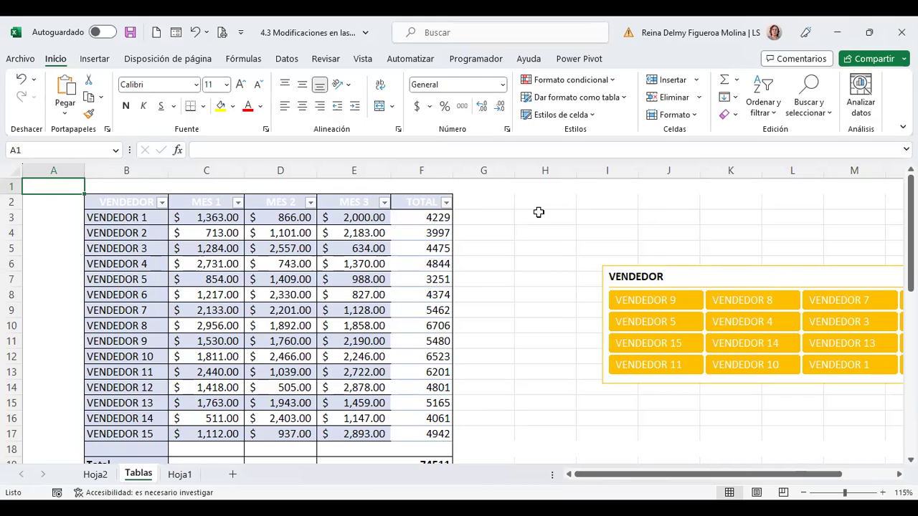
# Select cell H3, jump back to A1, then select cell H10.
pyautogui.click(539, 214)
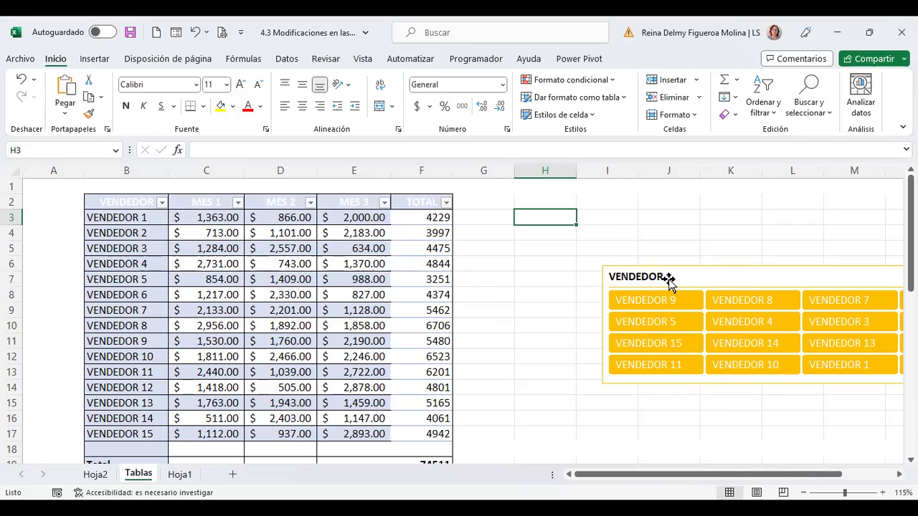
pyautogui.hotkey('ctrl', 'Home')
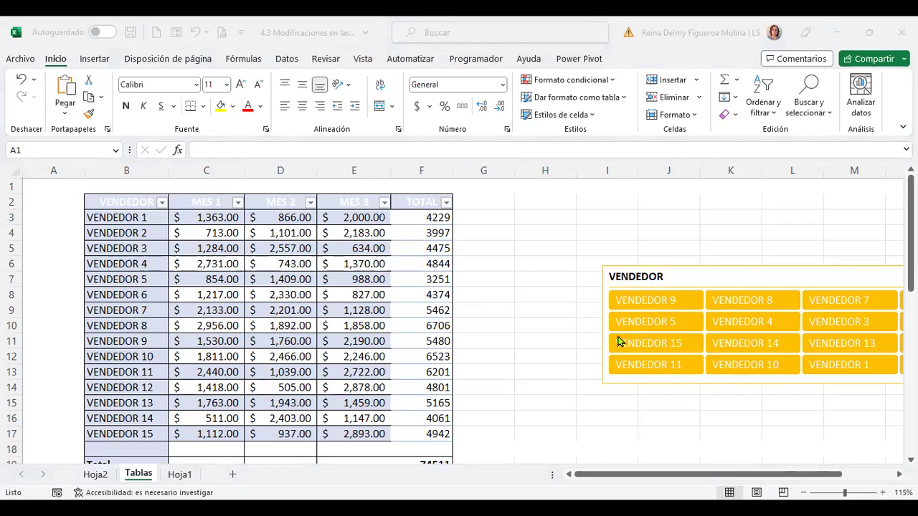
pyautogui.click(538, 324)
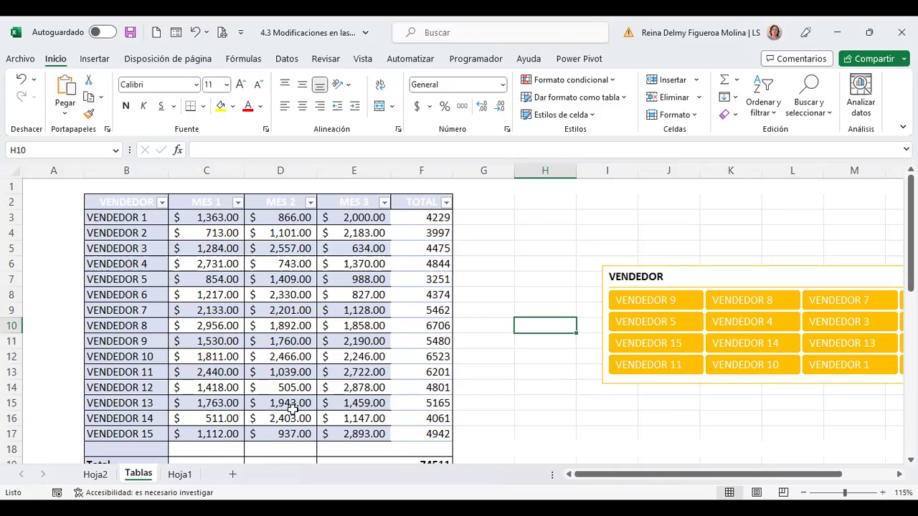
# Switch to Hoja1 and scroll through its raw Status, Cliente and Costo records.
pyautogui.click(187, 481)
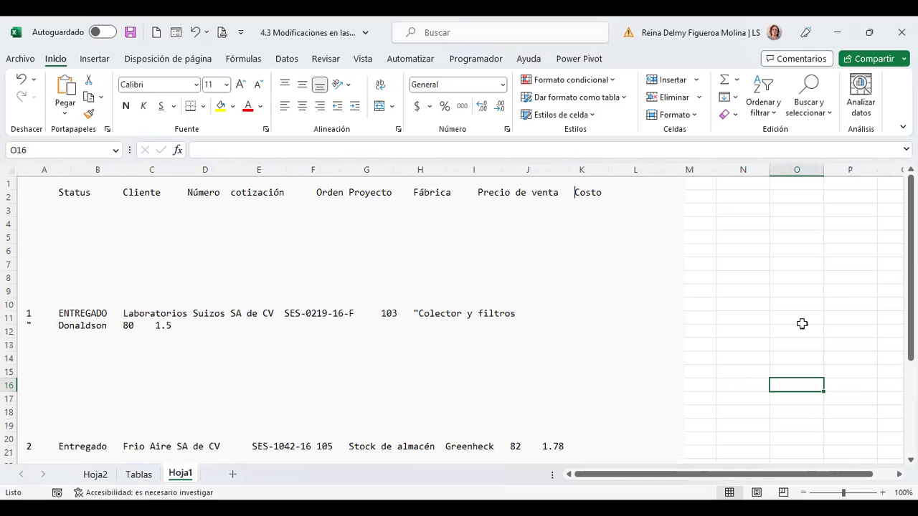
pyautogui.scroll(-3, 625, 346)
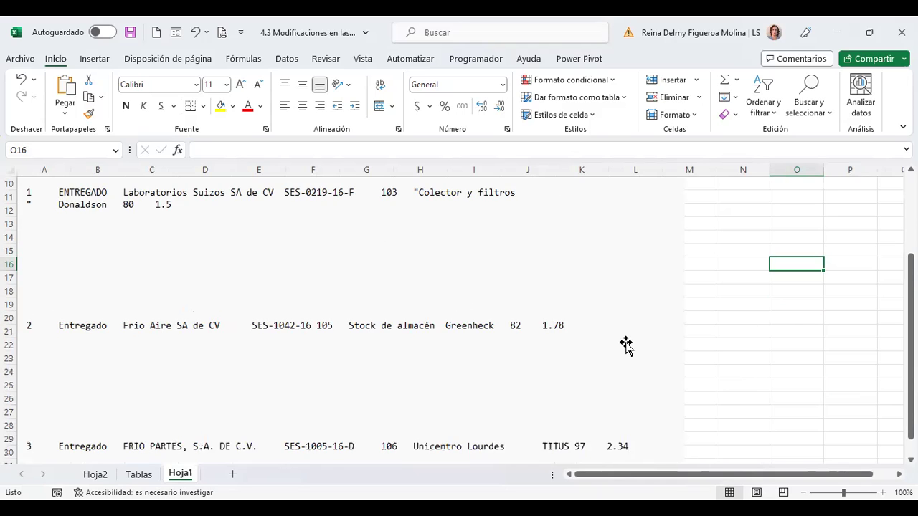
pyautogui.scroll(-2, 625, 345)
pyautogui.scroll(2, 625, 345)
pyautogui.scroll(3, 625, 345)
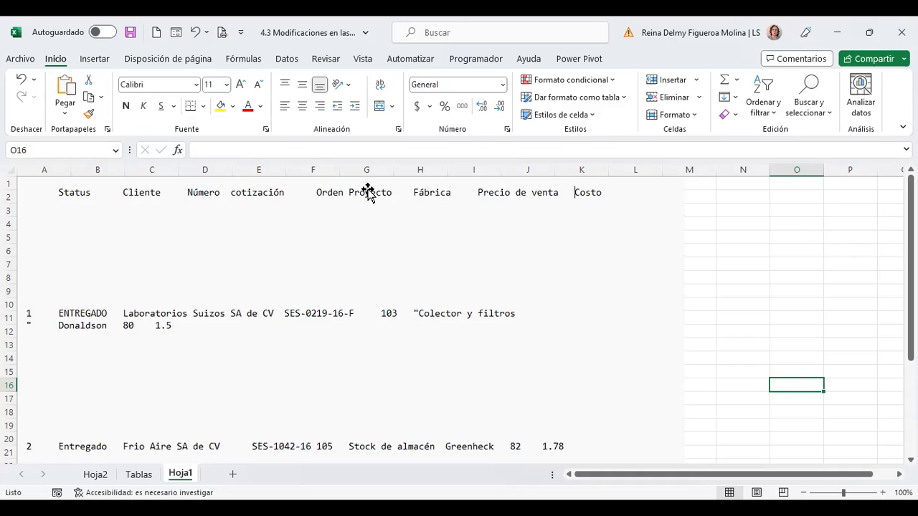
pyautogui.click(287, 58)
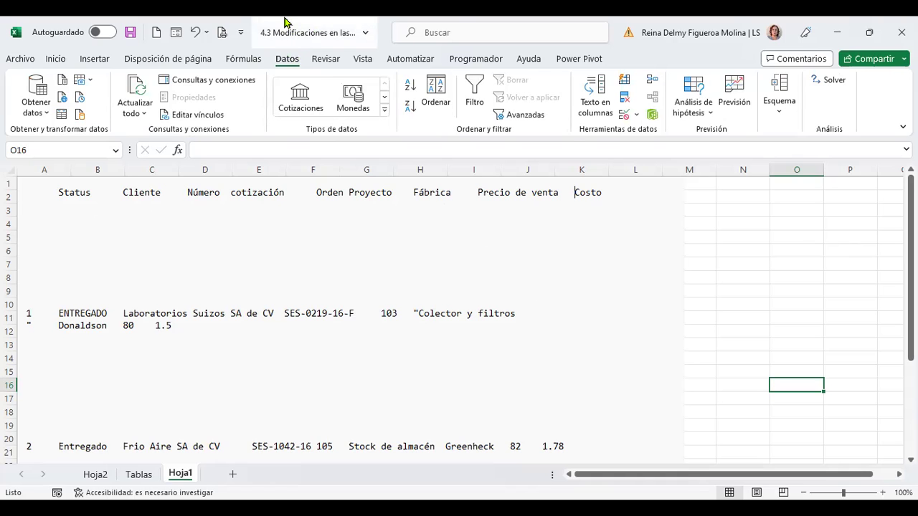
pyautogui.click(594, 105)
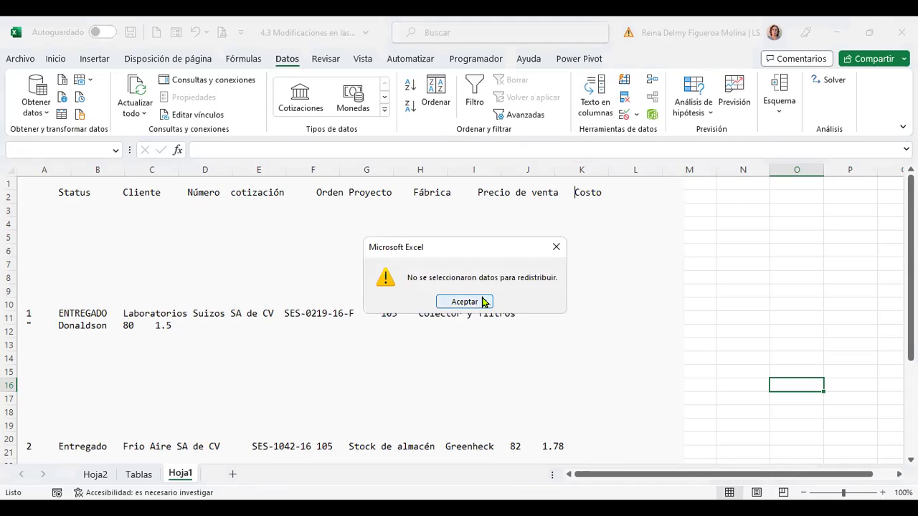
pyautogui.click(482, 302)
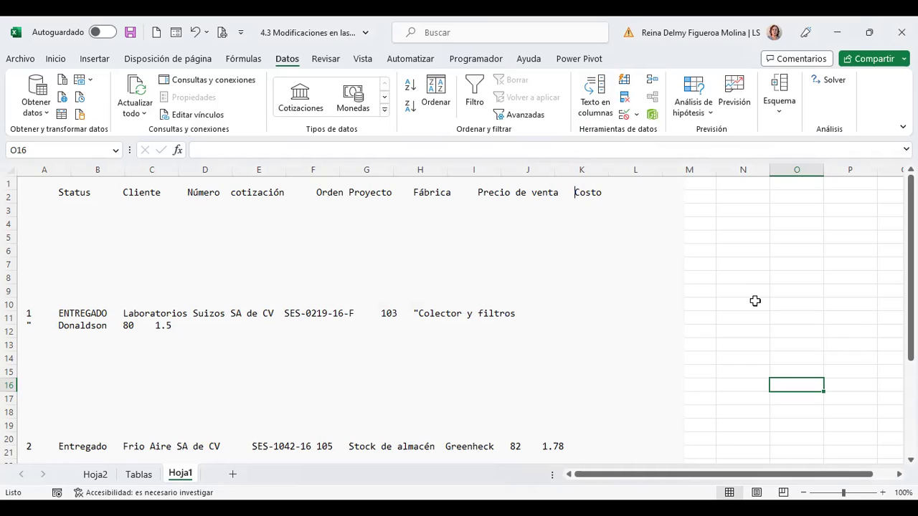
pyautogui.click(750, 185)
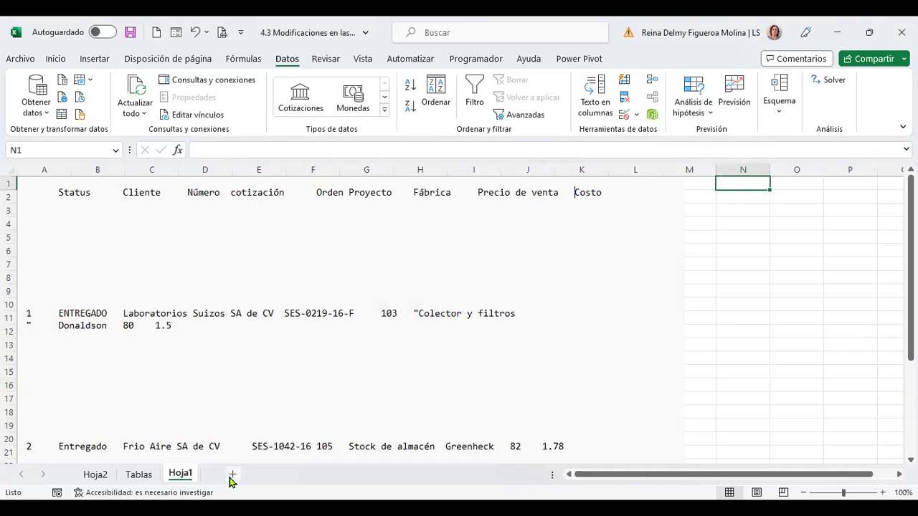
# Add sheet Hoja3, raise every cell's font to size 14, and zoom to 120%.
pyautogui.click(274, 474)
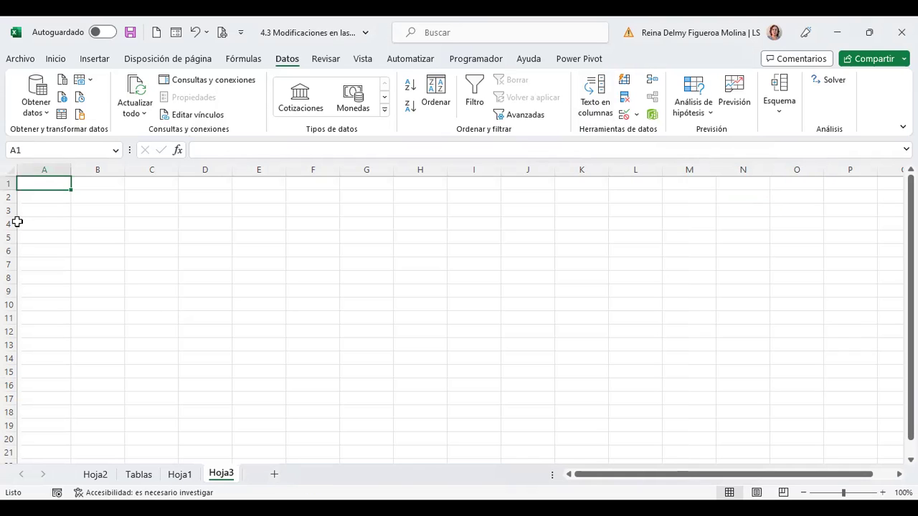
pyautogui.click(7, 171)
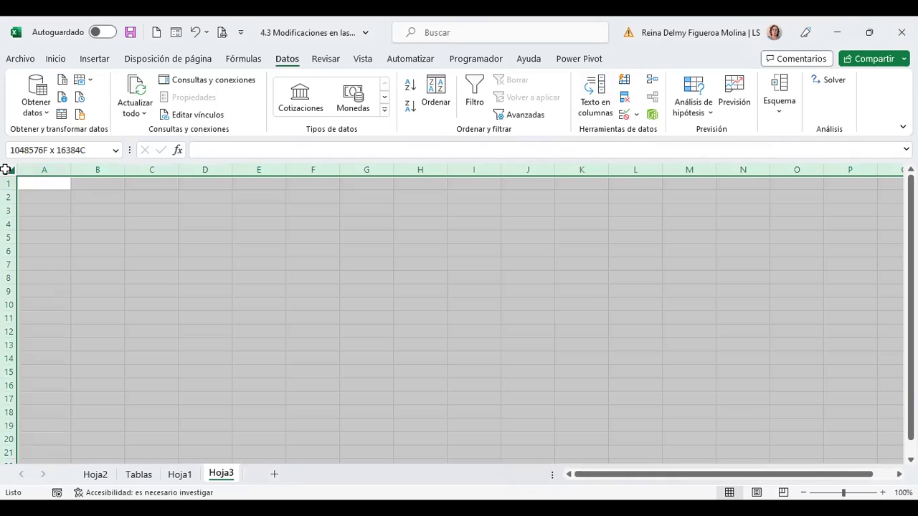
pyautogui.click(55, 59)
pyautogui.click(240, 83)
pyautogui.click(240, 84)
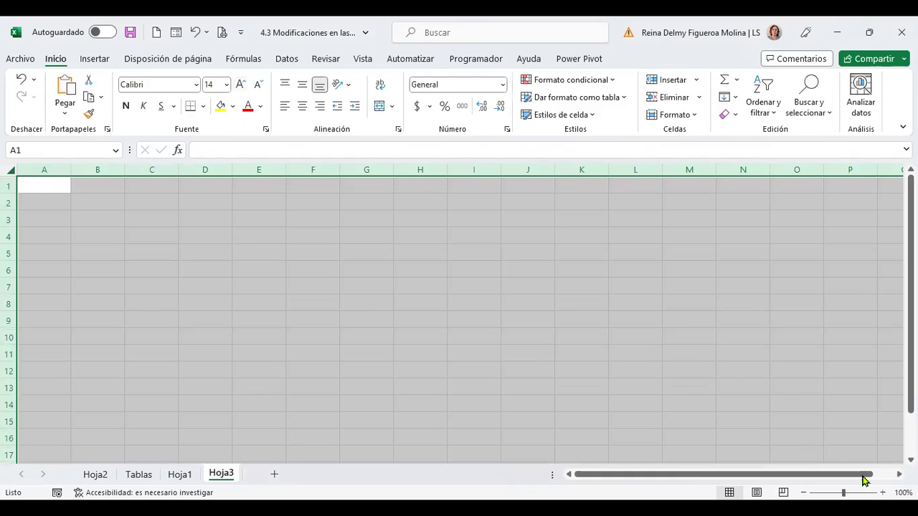
pyautogui.click(882, 493)
pyautogui.click(882, 492)
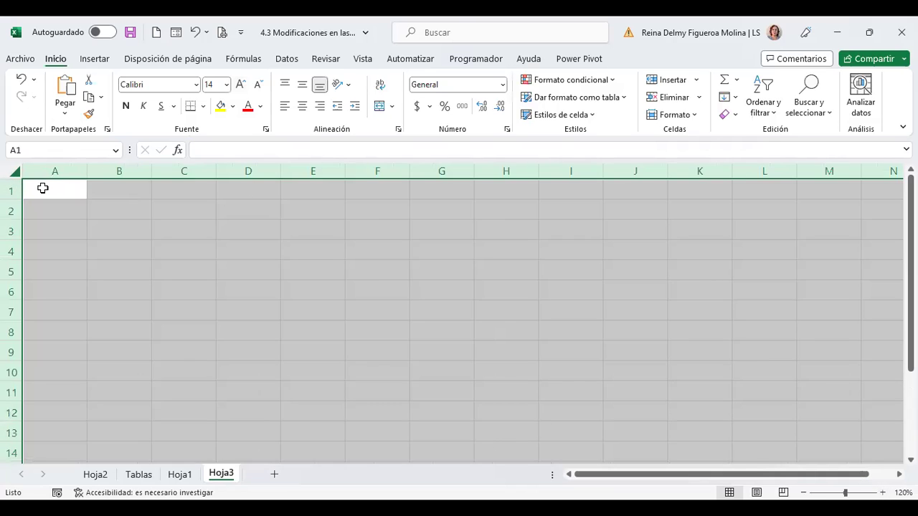
pyautogui.click(43, 188)
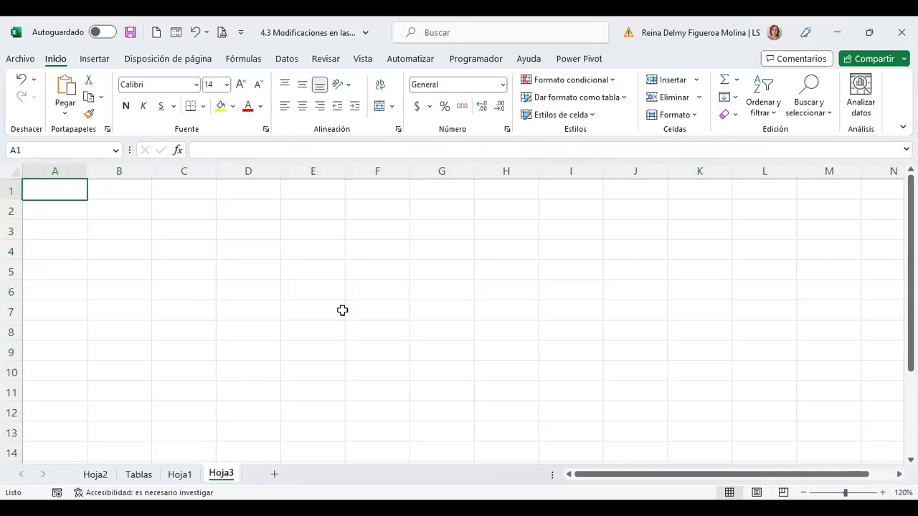
pyautogui.click(287, 58)
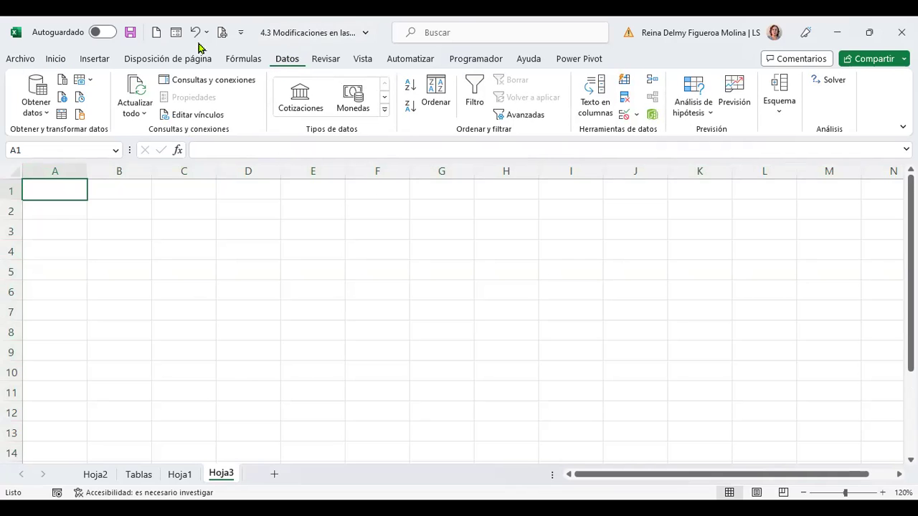
pyautogui.click(44, 117)
pyautogui.click(45, 117)
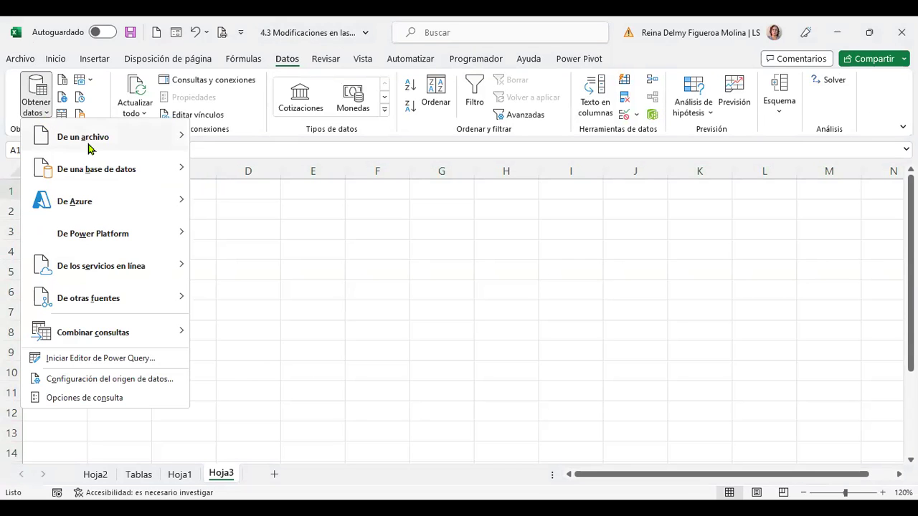
pyautogui.moveTo(100, 136)
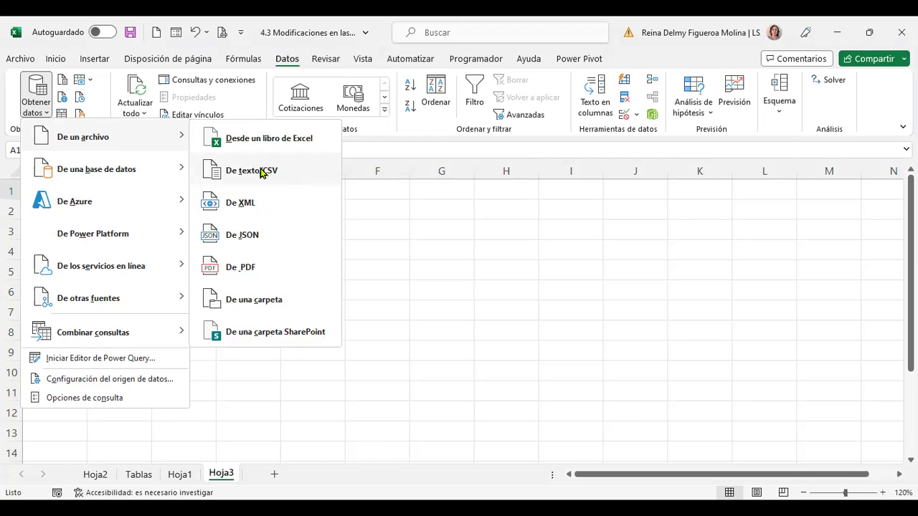
pyautogui.click(261, 172)
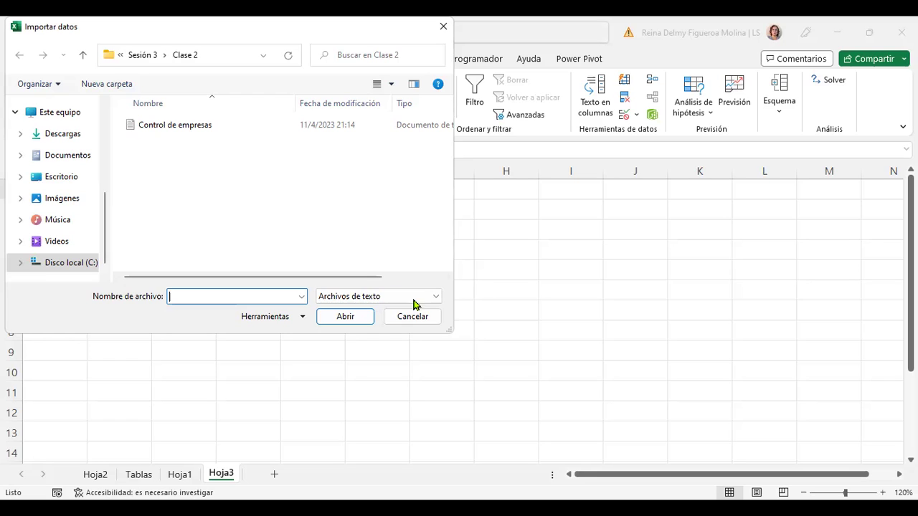
pyautogui.click(423, 319)
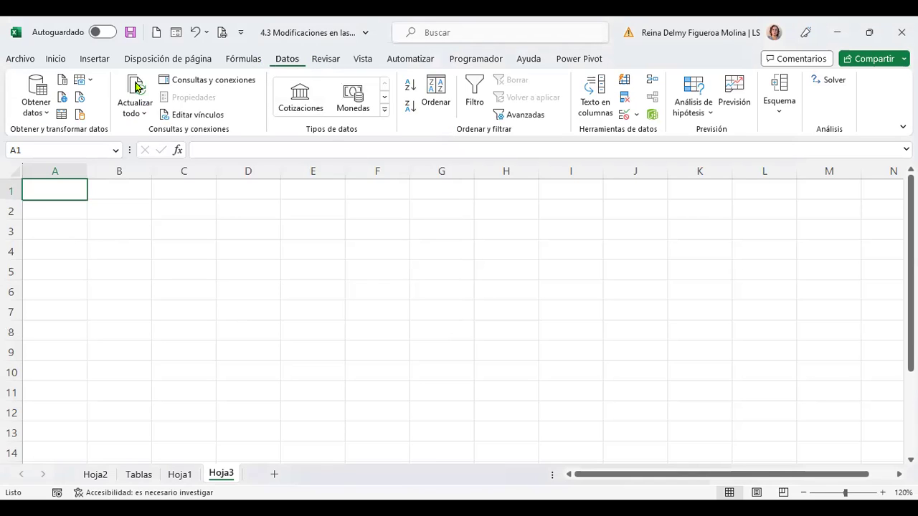
# Start a PDF data import, then cancel the file choice.
pyautogui.click(46, 115)
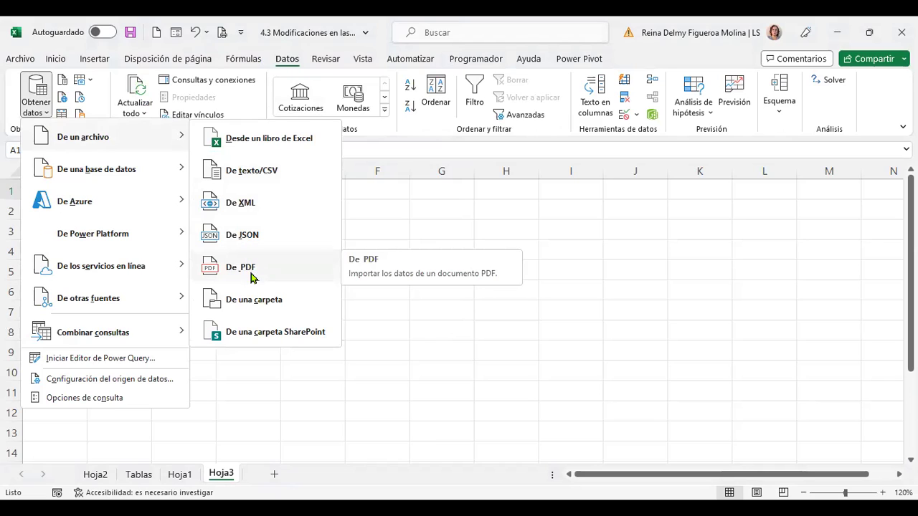
pyautogui.click(244, 269)
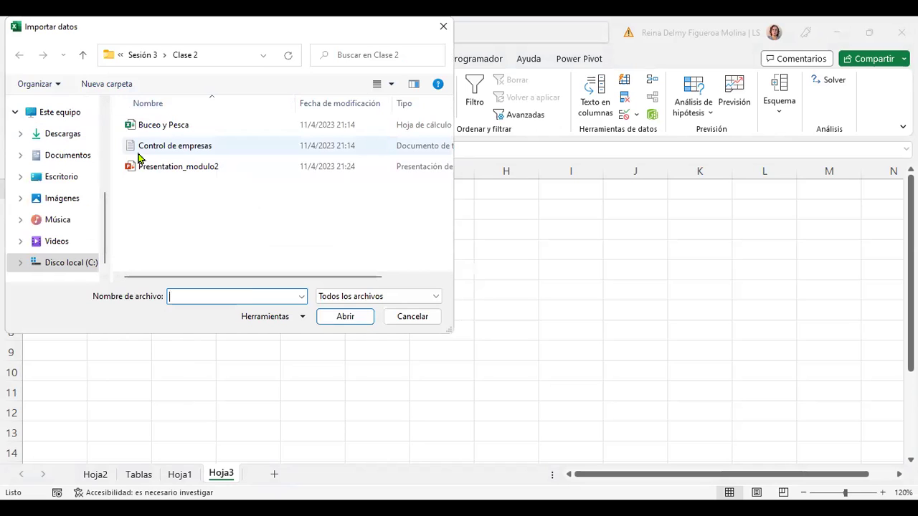
pyautogui.click(427, 320)
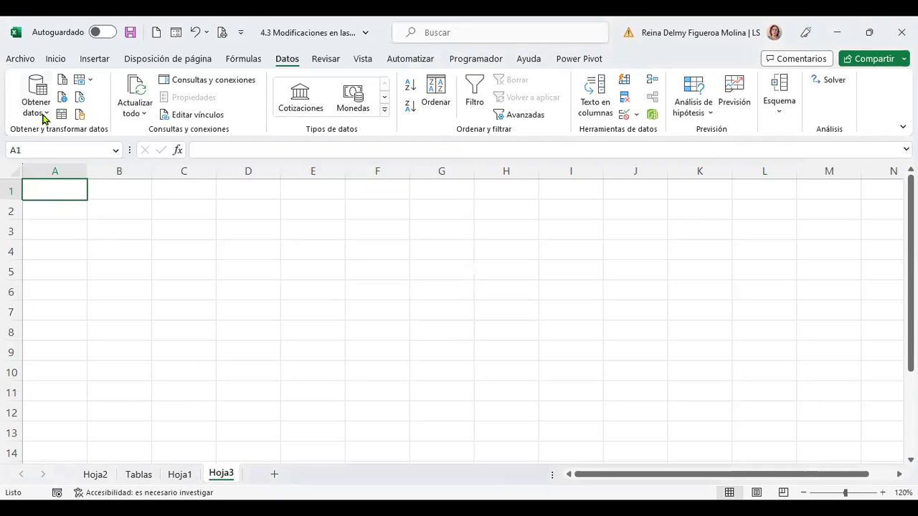
# Close the data source list without importing and go to the Archivo start page.
pyautogui.click(43, 117)
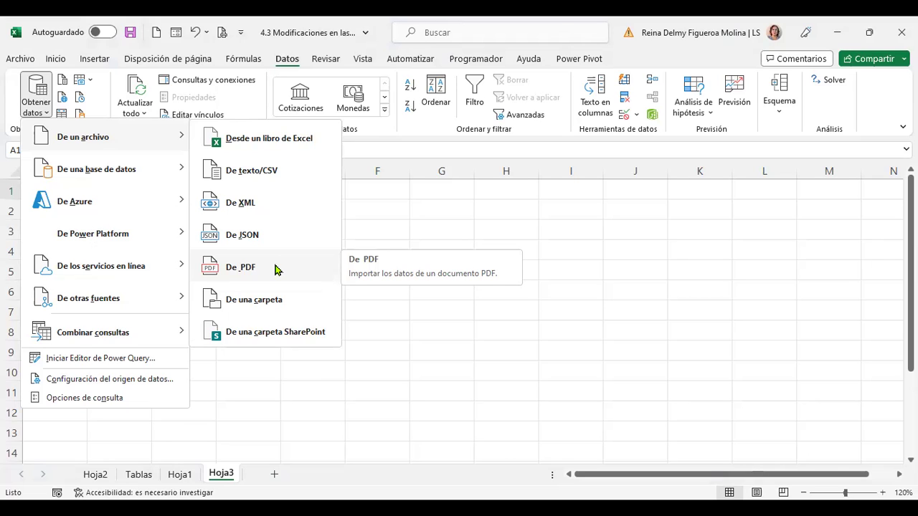
pyautogui.click(688, 380)
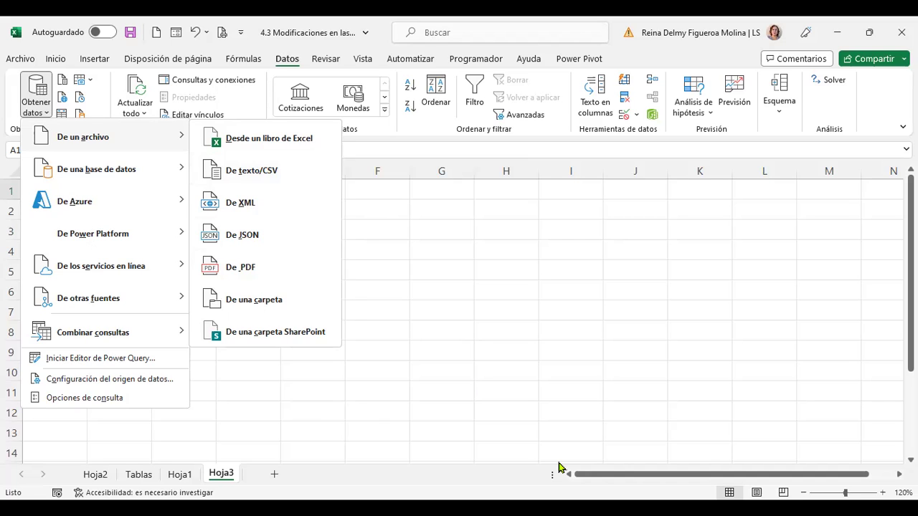
pyautogui.click(424, 310)
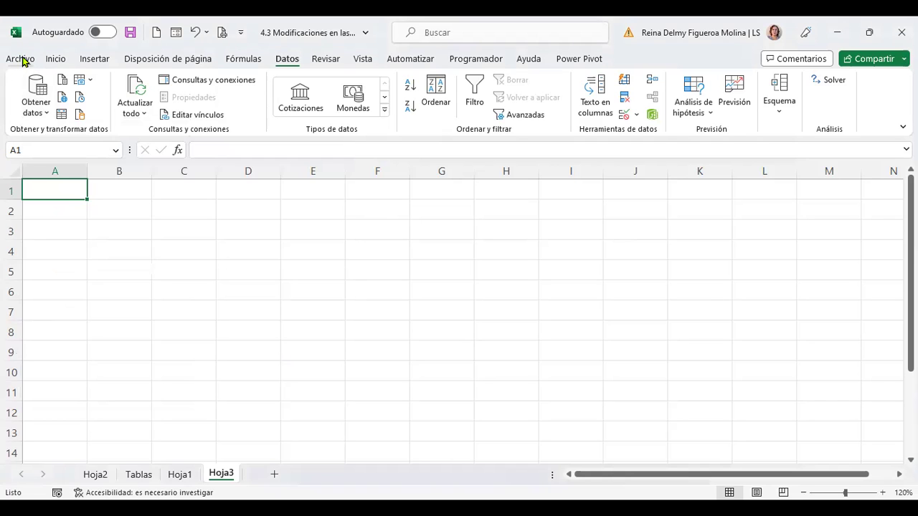
pyautogui.click(22, 59)
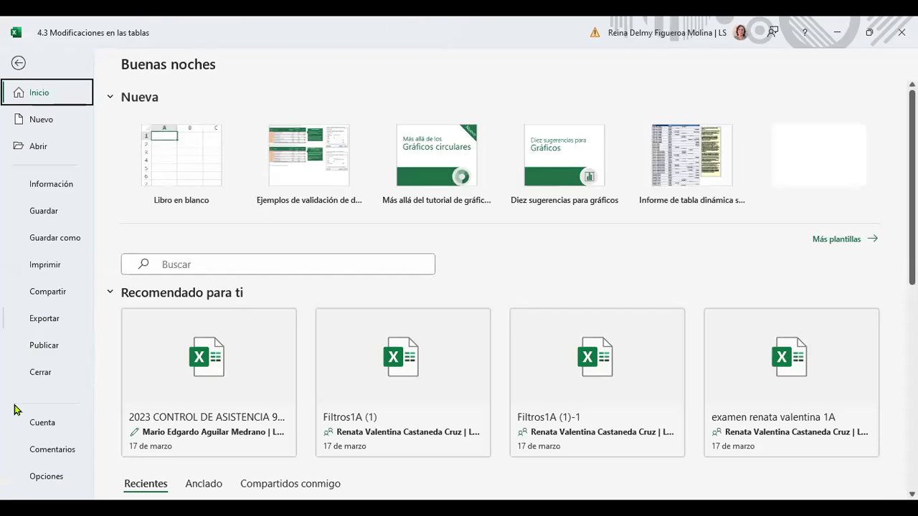
# View the Cuenta account page, then go back to the empty Hoja3 sheet.
pyautogui.click(43, 423)
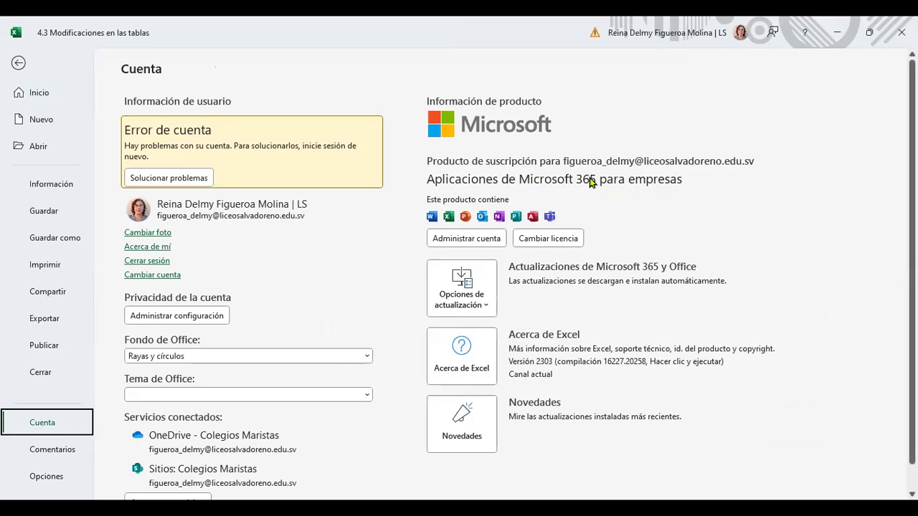
pyautogui.press('Escape')
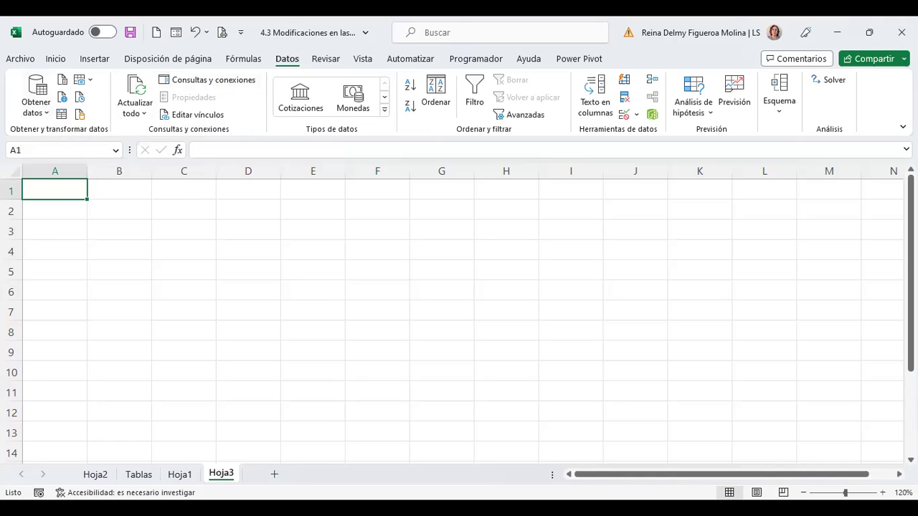
# Import Control de empresas.txt via Datos > De texto/CSV to show its tab-delimited preview.
pyautogui.click(519, 111)
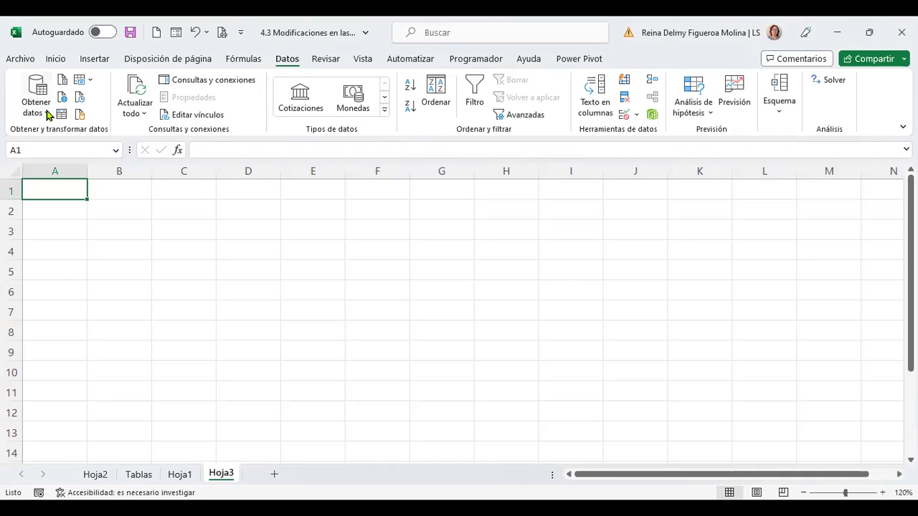
pyautogui.click(48, 115)
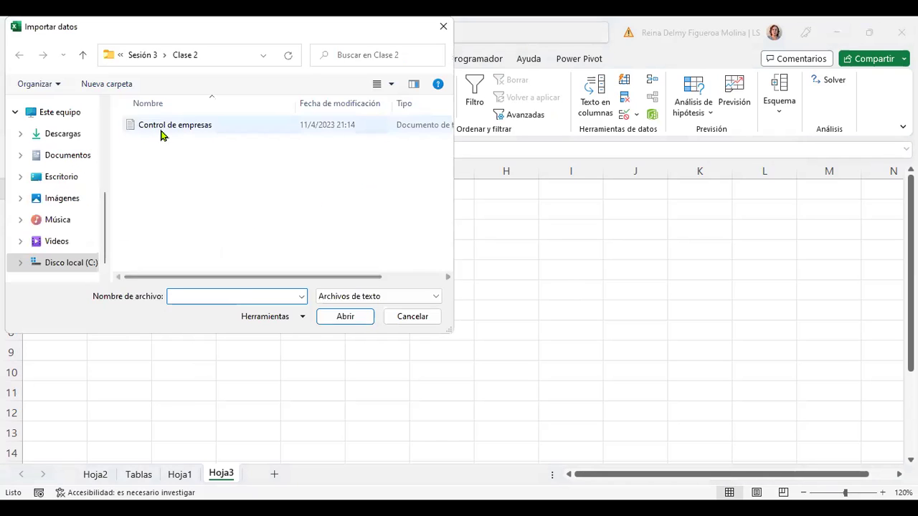
pyautogui.click(178, 131)
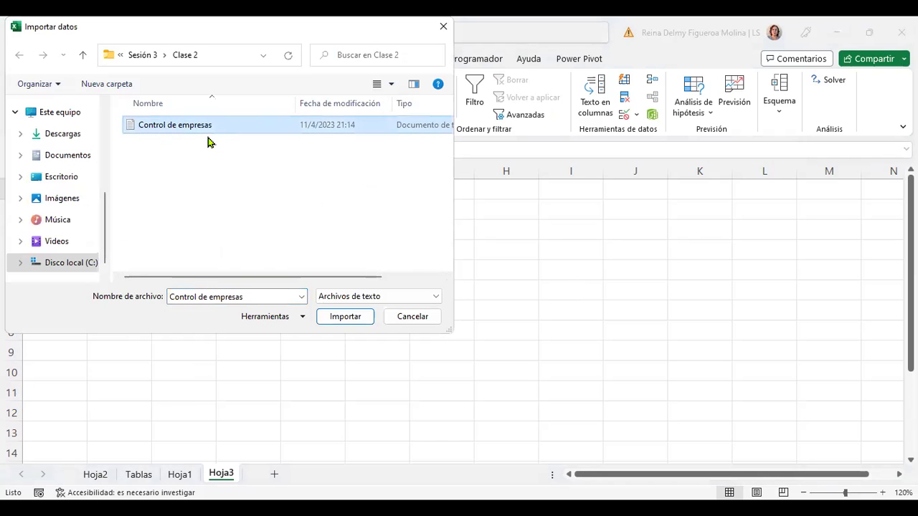
pyautogui.click(357, 320)
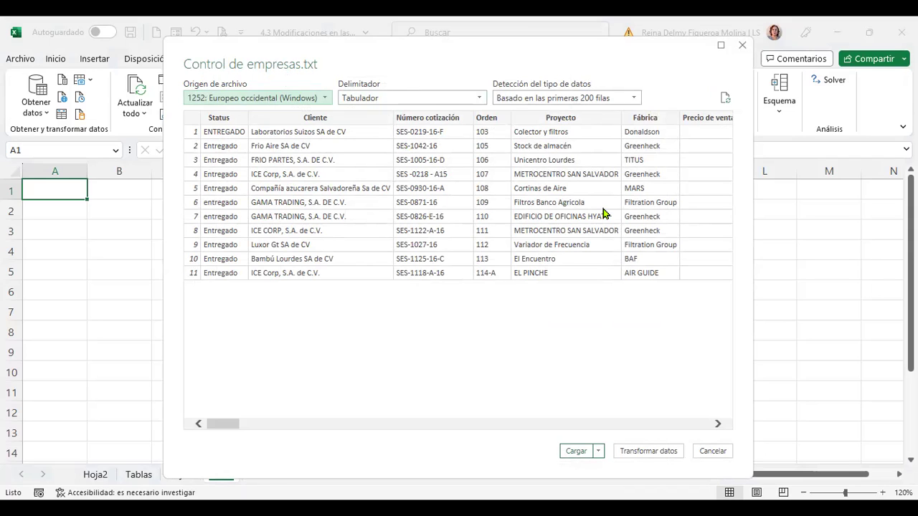
# Use Cargar en... to place the imported table on the existing Hoja3 at $A$1.
pyautogui.click(598, 452)
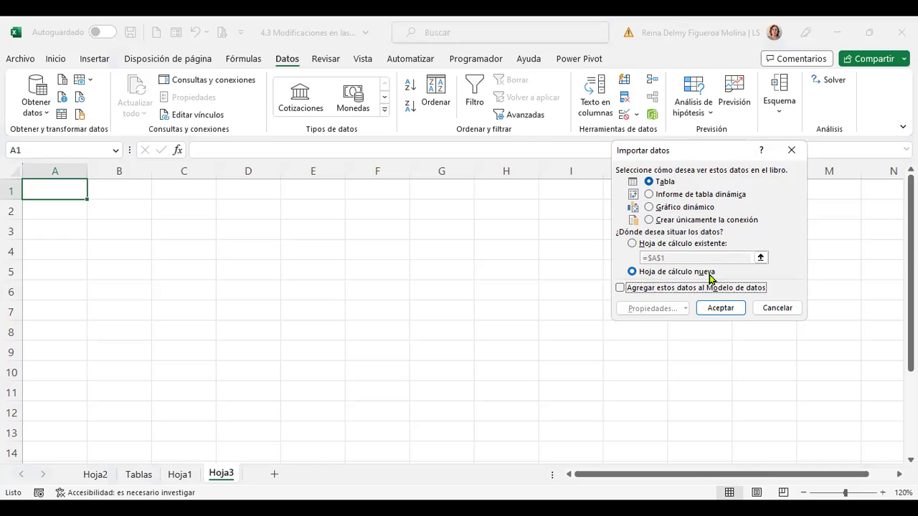
pyautogui.click(632, 245)
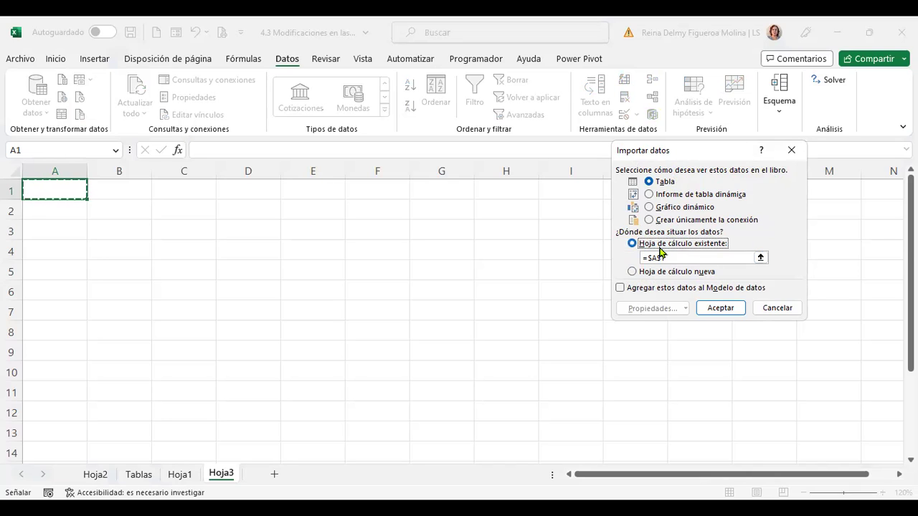
pyautogui.click(729, 308)
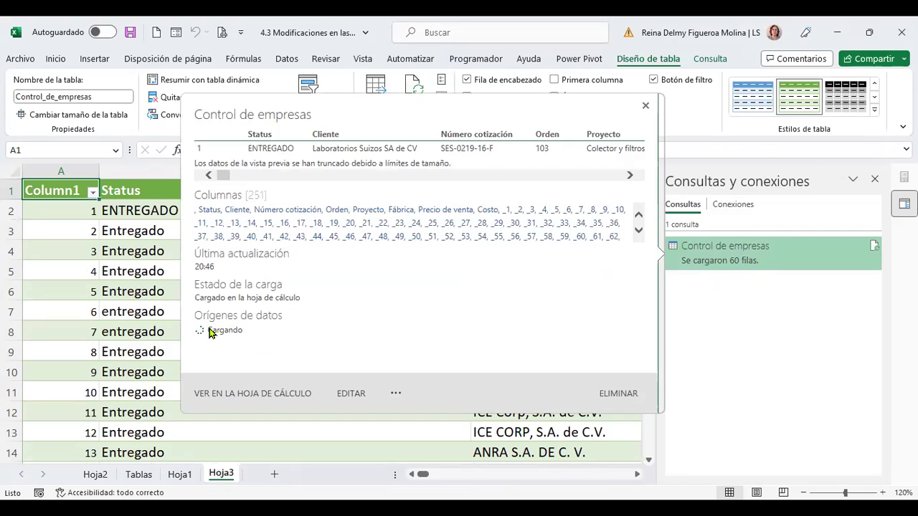
# Glance at Hoja1, return to Hoja3, and close the queries and connections pane.
pyautogui.click(182, 481)
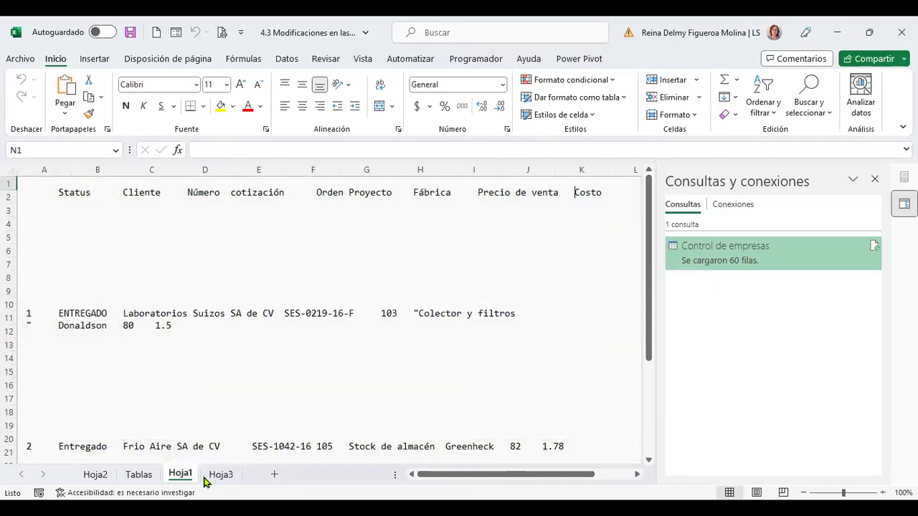
pyautogui.click(220, 477)
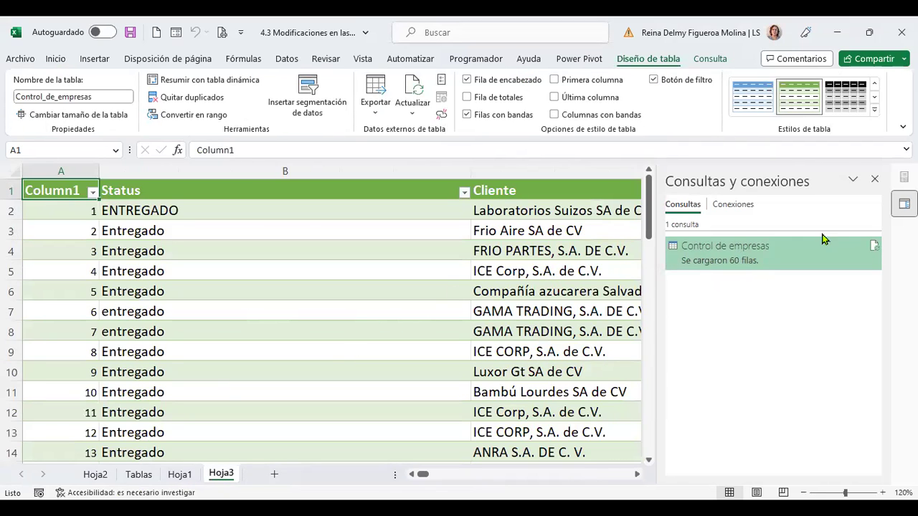
pyautogui.click(874, 179)
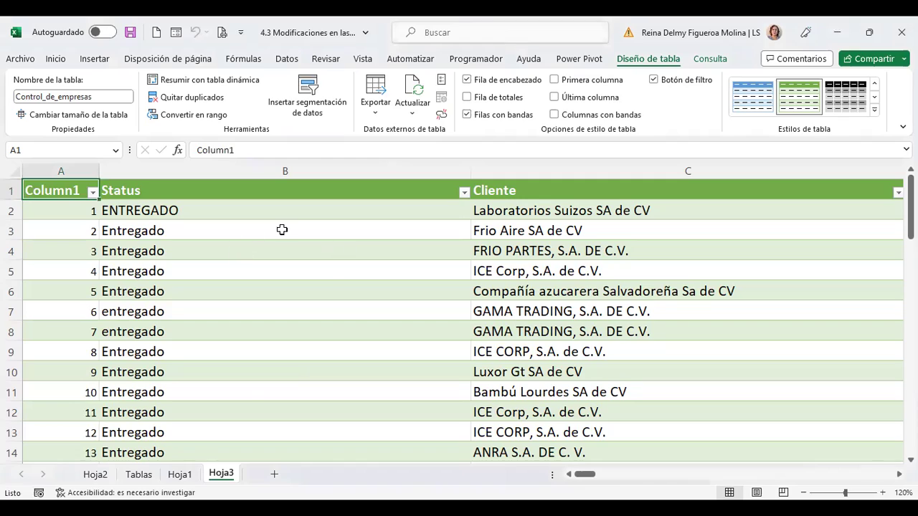
pyautogui.scroll(-7, 412, 287)
pyautogui.scroll(-5, 416, 307)
pyautogui.scroll(-1, 417, 317)
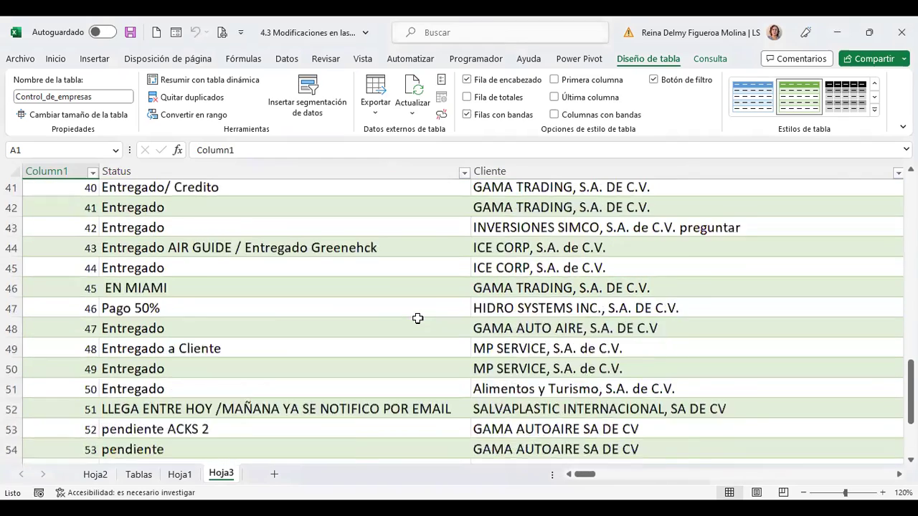
pyautogui.scroll(-4, 417, 318)
pyautogui.scroll(11, 417, 318)
pyautogui.scroll(6, 418, 317)
pyautogui.scroll(-15, 419, 318)
pyautogui.scroll(-6, 418, 320)
pyautogui.scroll(8, 417, 321)
pyautogui.scroll(10, 417, 322)
pyautogui.scroll(3, 418, 321)
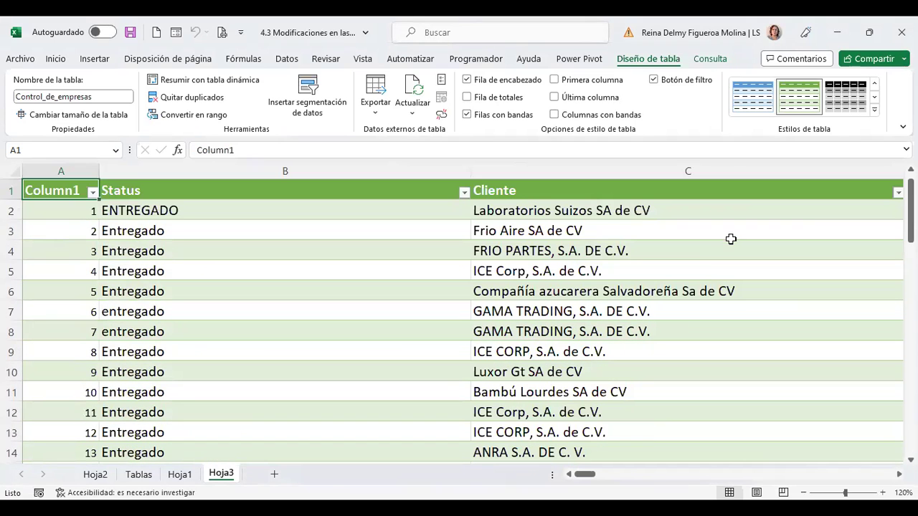
pyautogui.click(804, 208)
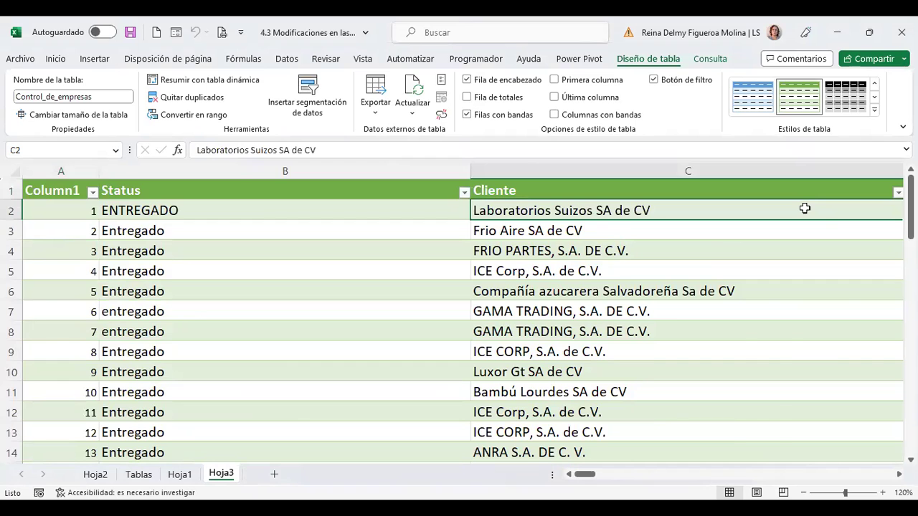
pyautogui.press('Right')
pyautogui.press('Right')
pyautogui.press('Right')
pyautogui.press('Right')
pyautogui.press('Right')
pyautogui.press('Right')
pyautogui.press('Right')
pyautogui.press('Right')
pyautogui.press('Right')
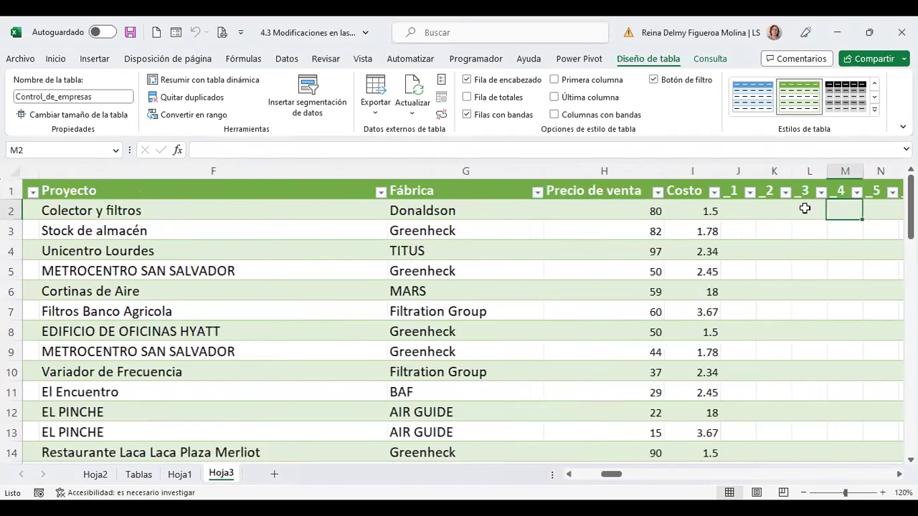
pyautogui.press('Right')
pyautogui.press('Right')
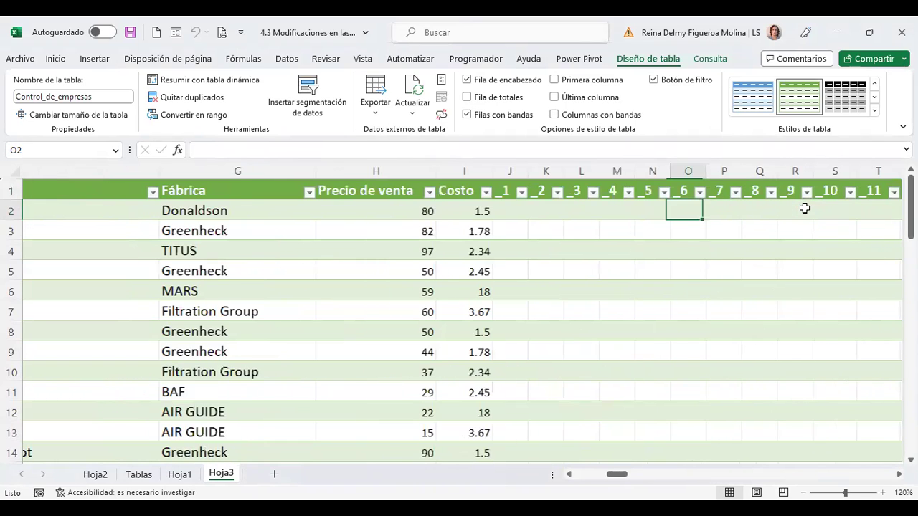
pyautogui.press('Right')
pyautogui.press('Right')
pyautogui.press('Right')
pyautogui.press('Right')
pyautogui.press('Right')
pyautogui.press('Right')
pyautogui.hotkey('ctrl', 'Home')
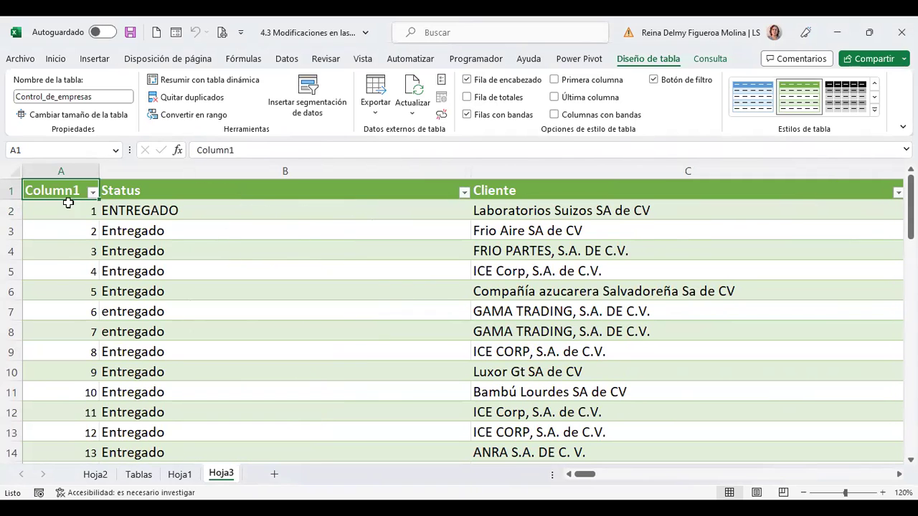
# Select the Control_de_empresas table columns and AutoFit their widths from Inicio > Formato.
pyautogui.moveTo(68, 170); pyautogui.dragTo(900, 179)
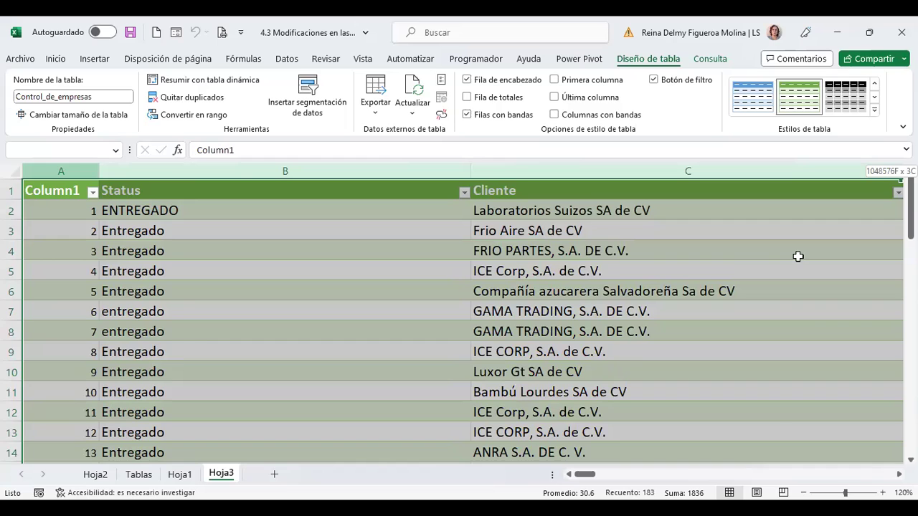
pyautogui.hscroll(2, 718, 251)
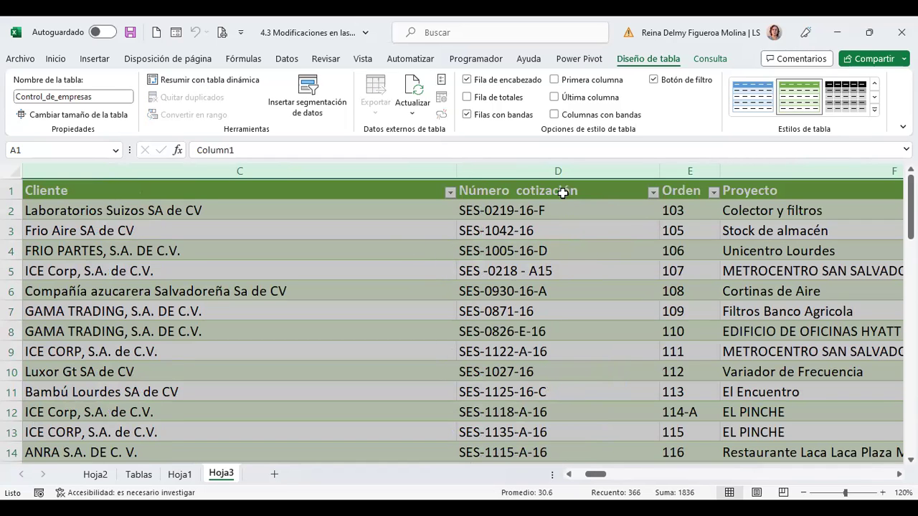
pyautogui.click(56, 60)
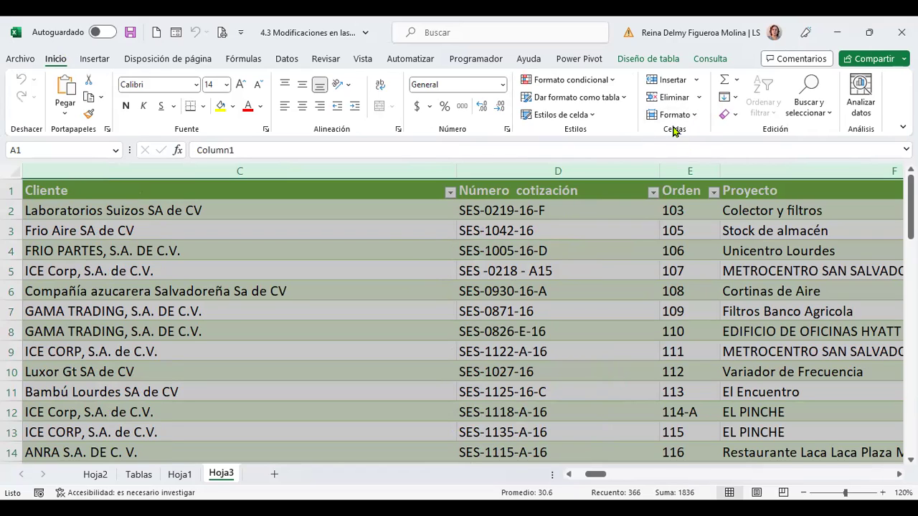
pyautogui.click(695, 117)
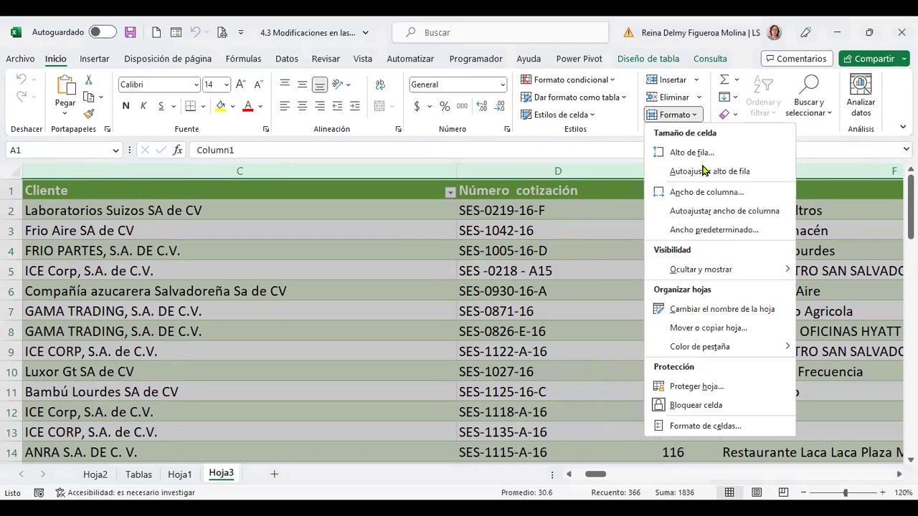
pyautogui.click(743, 213)
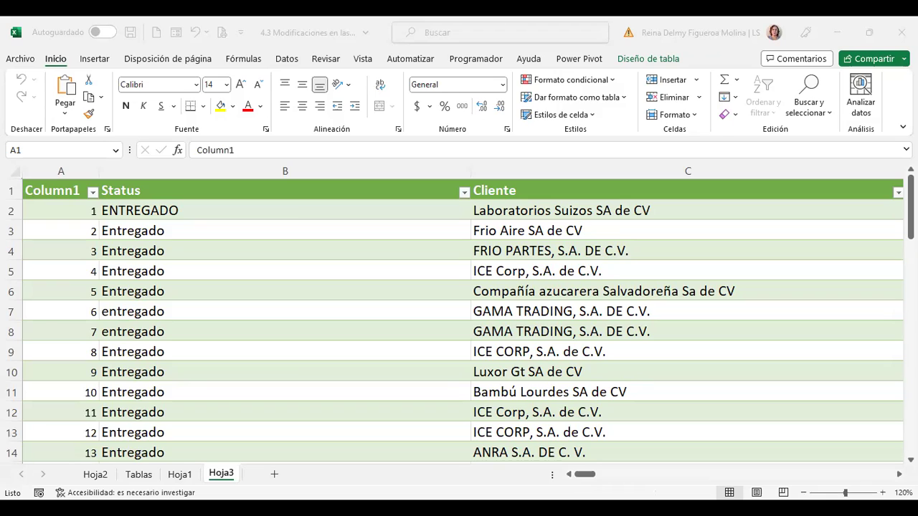
# Copy the selected Hoja3 table data and insert a new sheet Hoja4.
pyautogui.hotkey('ctrl', 'c')
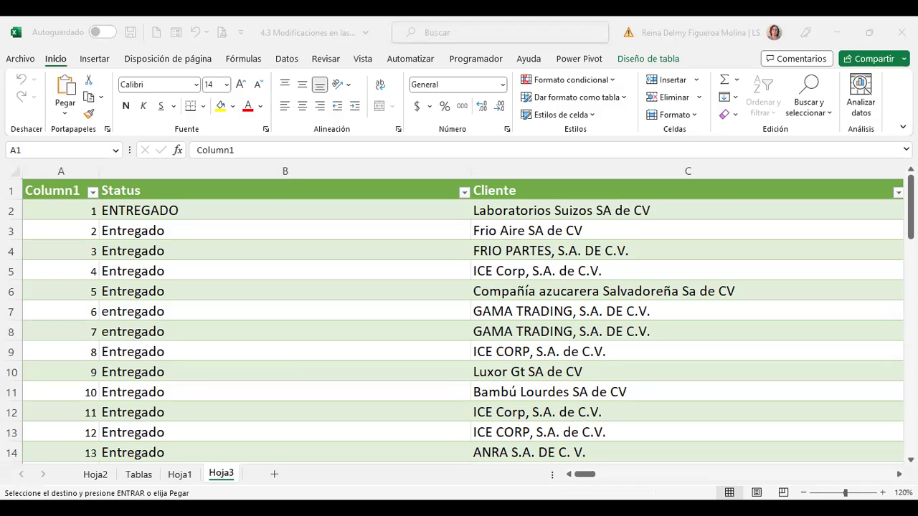
pyautogui.click(274, 474)
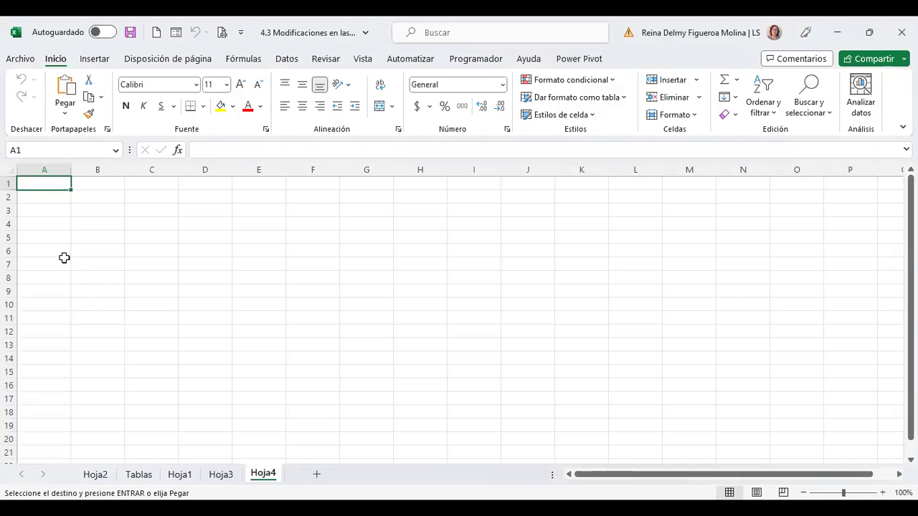
pyautogui.press('Return')
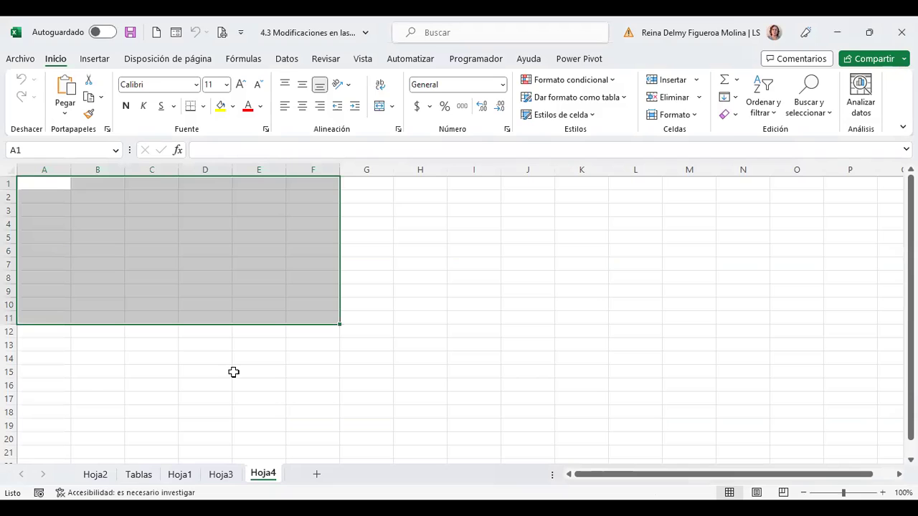
# Paste the 10-item equipment table (Elemento # to Semanalmente) and AutoFit its columns.
pyautogui.hotkey('ctrl', 'v')
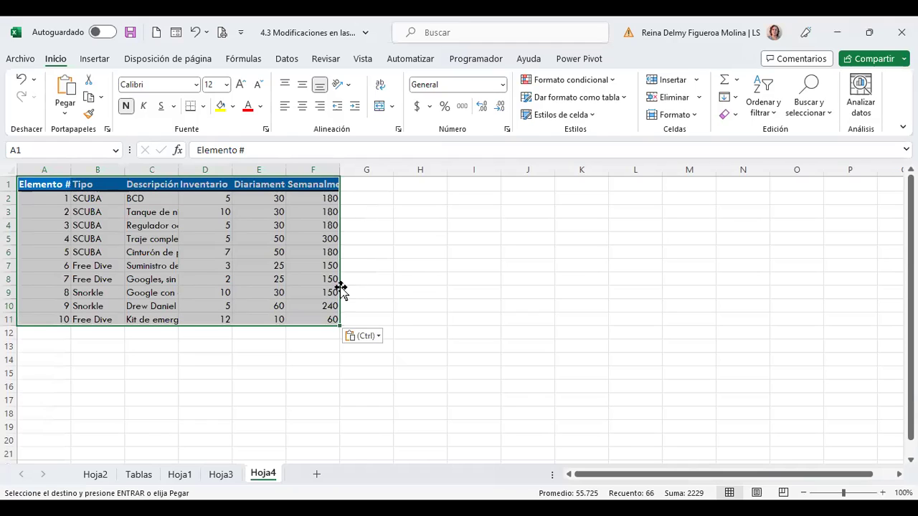
pyautogui.click(694, 117)
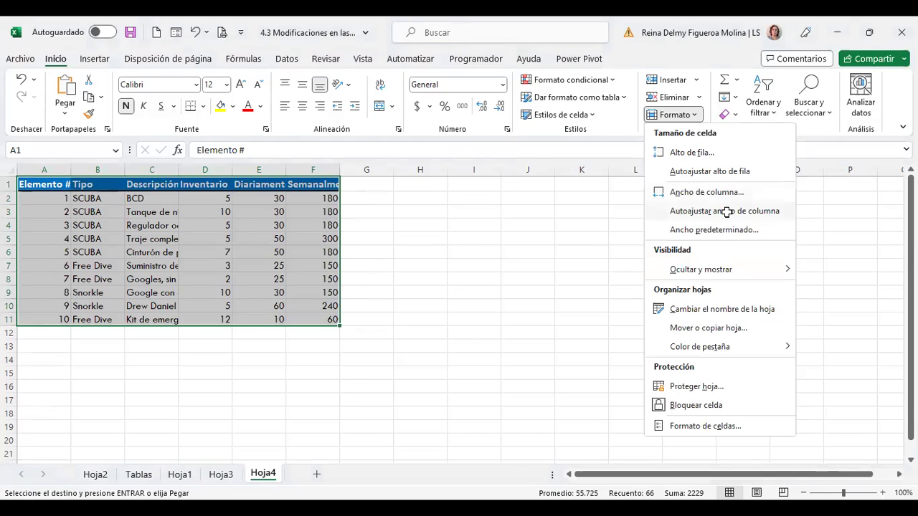
pyautogui.click(726, 213)
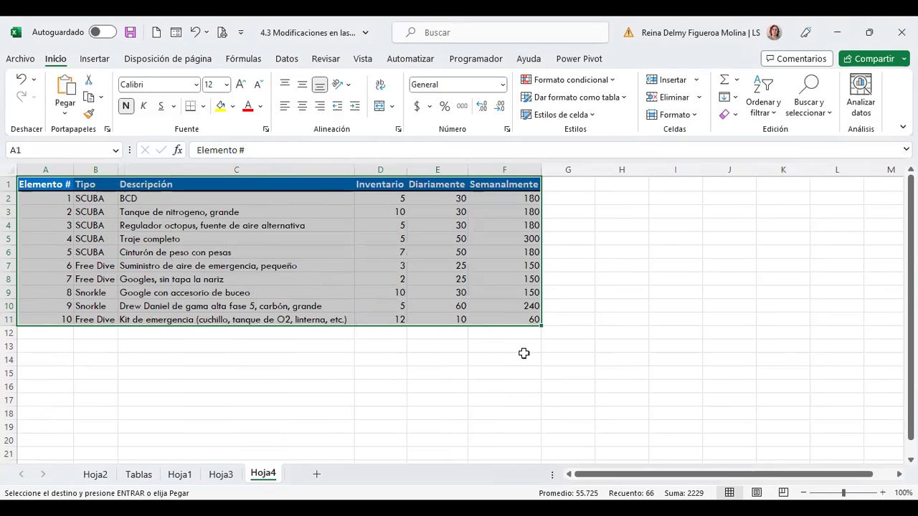
pyautogui.click(147, 200)
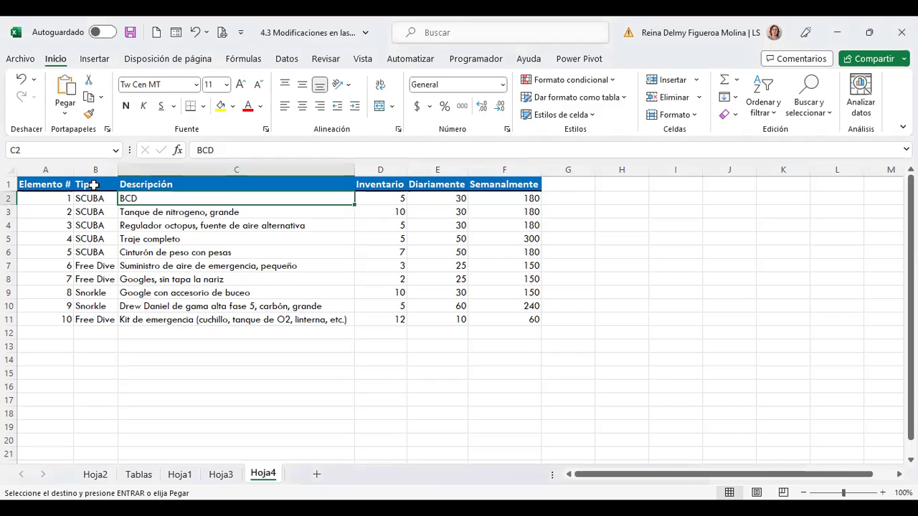
# Try selecting Tipo with Inventario, and the B1:D11 block, clearing each attempt.
pyautogui.moveTo(95, 184); pyautogui.dragTo(113, 316)
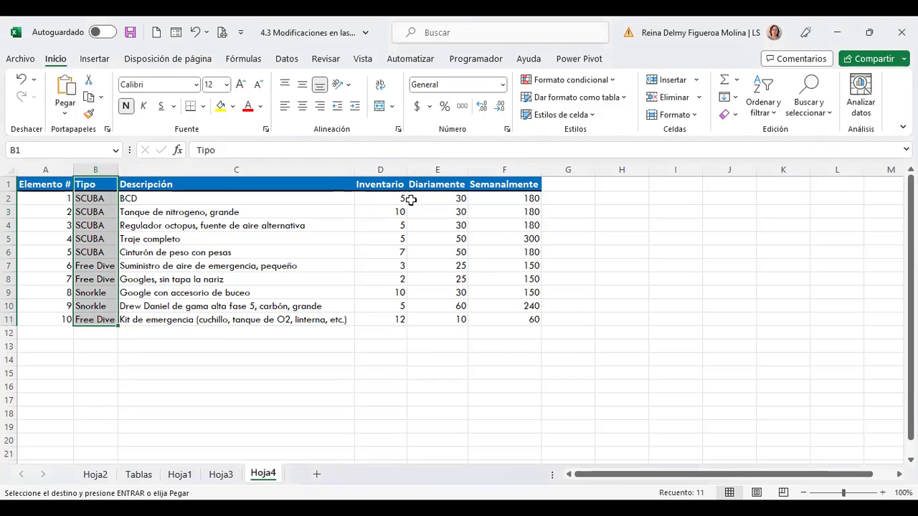
pyautogui.moveTo(383, 185); pyautogui.dragTo(386, 319)
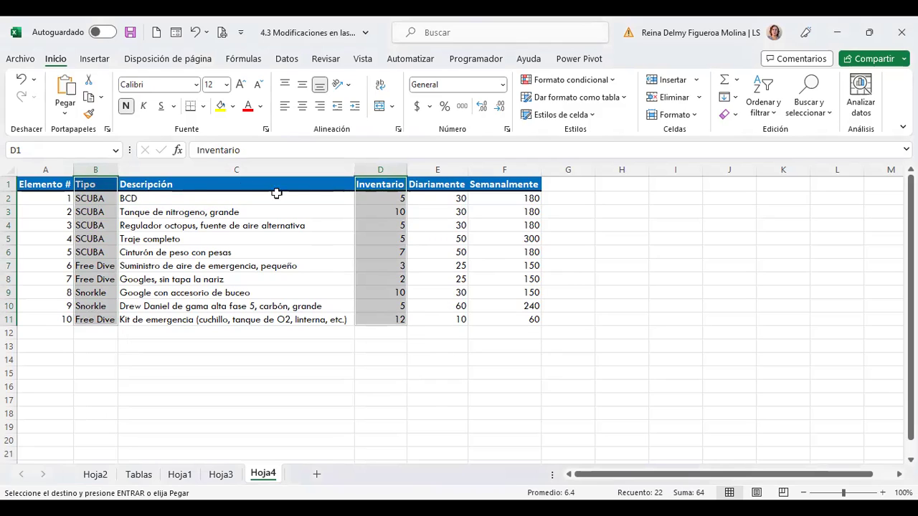
pyautogui.moveTo(95, 184)
pyautogui.mouseDown()
pyautogui.moveTo(390, 210)
pyautogui.moveTo(389, 325)
pyautogui.mouseUp()
pyautogui.hotkey('ctrl', 'v')
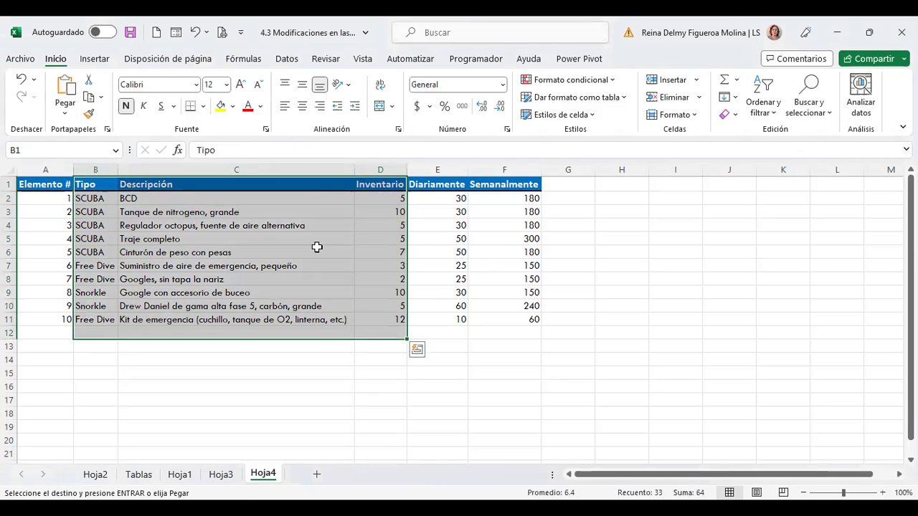
pyautogui.click(318, 248)
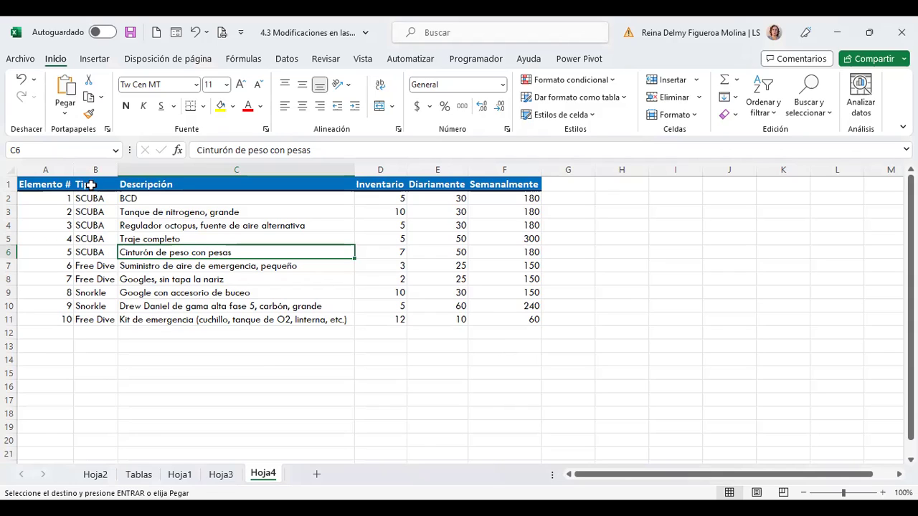
pyautogui.moveTo(87, 184); pyautogui.dragTo(92, 313)
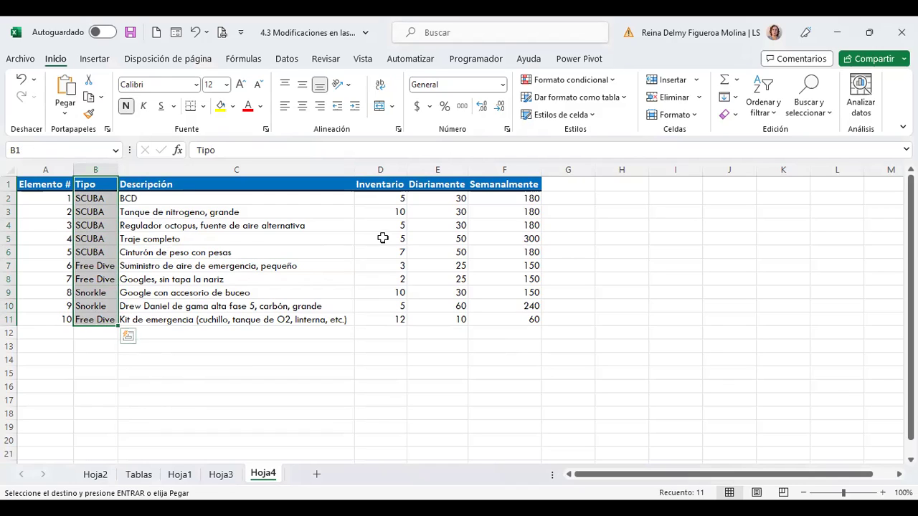
pyautogui.click(386, 184)
pyautogui.moveTo(386, 183); pyautogui.dragTo(386, 318)
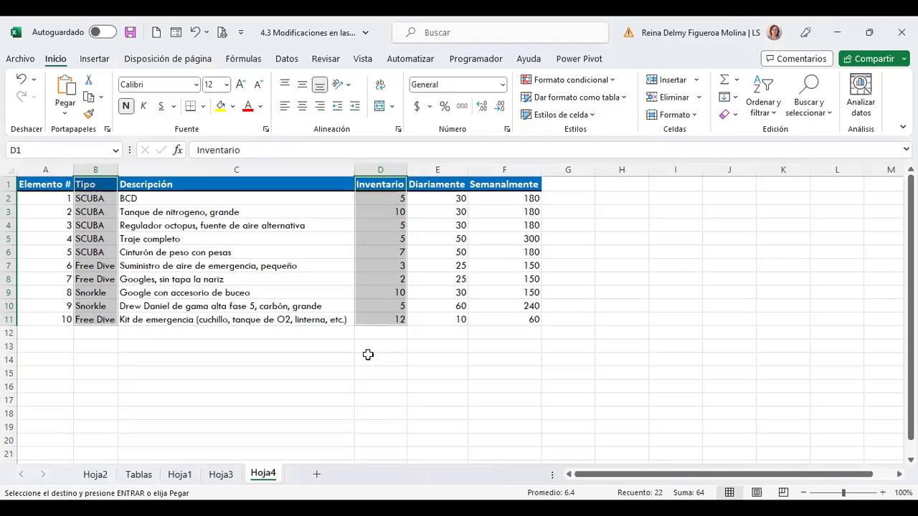
pyautogui.click(421, 350)
# Try D1:F11 and Inventario with Semanalmente, then settle on B1:B11 plus D1:D11.
pyautogui.moveTo(381, 182); pyautogui.dragTo(528, 320)
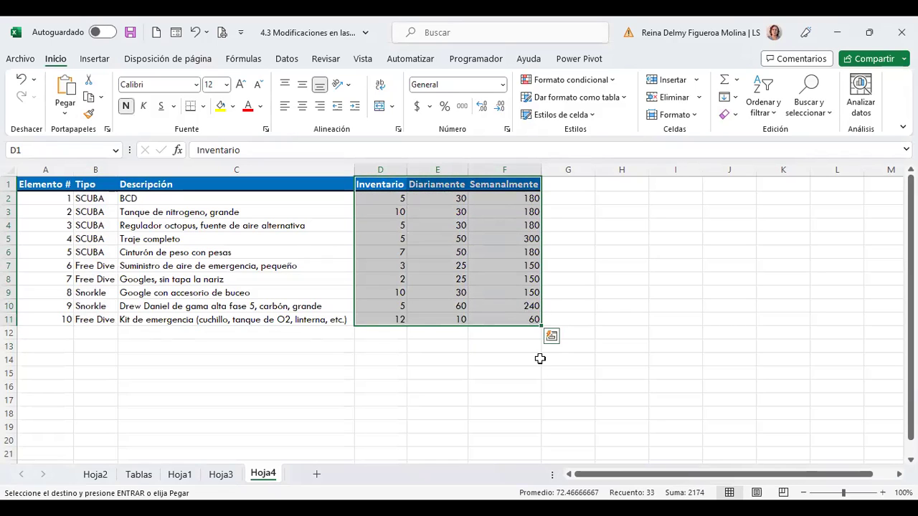
pyautogui.click(485, 345)
pyautogui.click(385, 184)
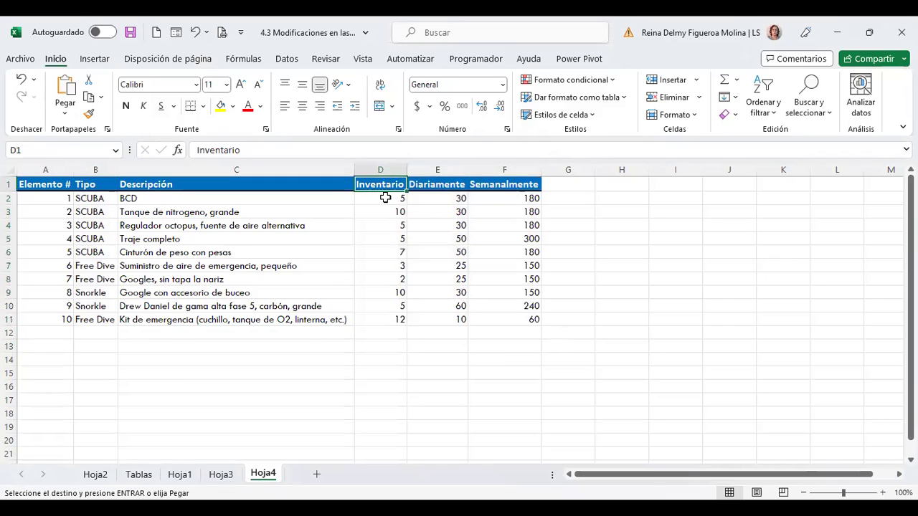
pyautogui.moveTo(385, 197); pyautogui.dragTo(383, 316)
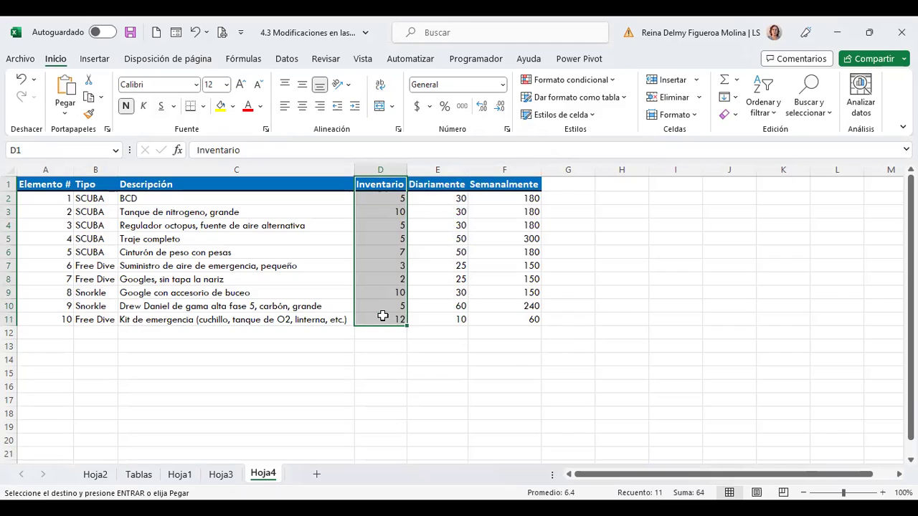
pyautogui.keyDown('ctrl'); pyautogui.moveTo(516, 184); pyautogui.dragTo(518, 319); pyautogui.keyUp('ctrl')
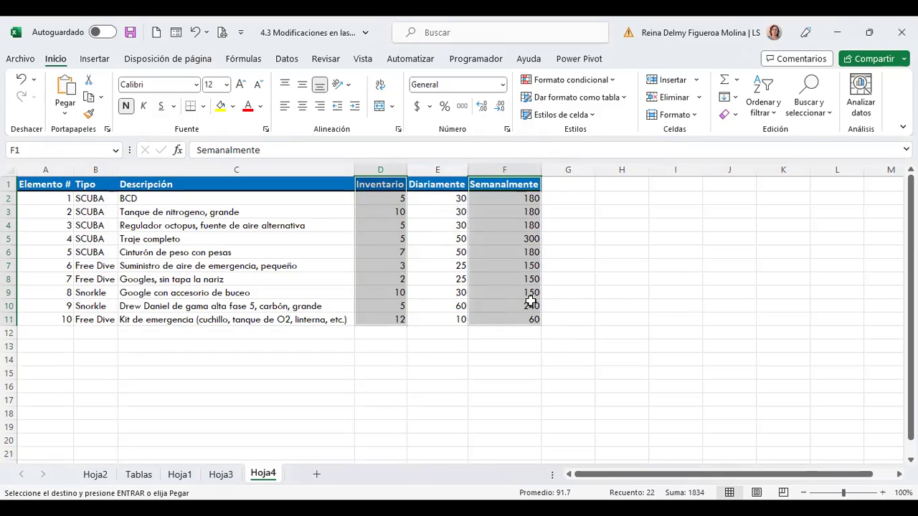
pyautogui.click(642, 224)
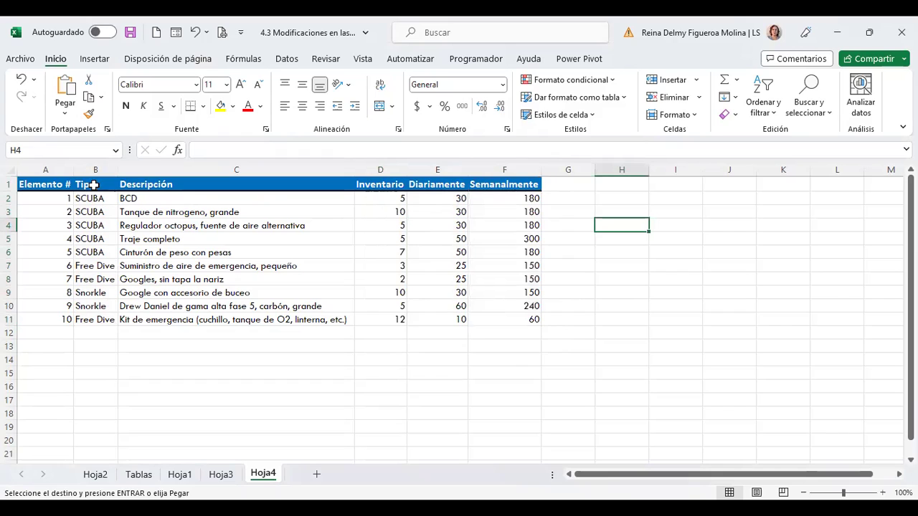
pyautogui.moveTo(93, 185); pyautogui.dragTo(98, 316)
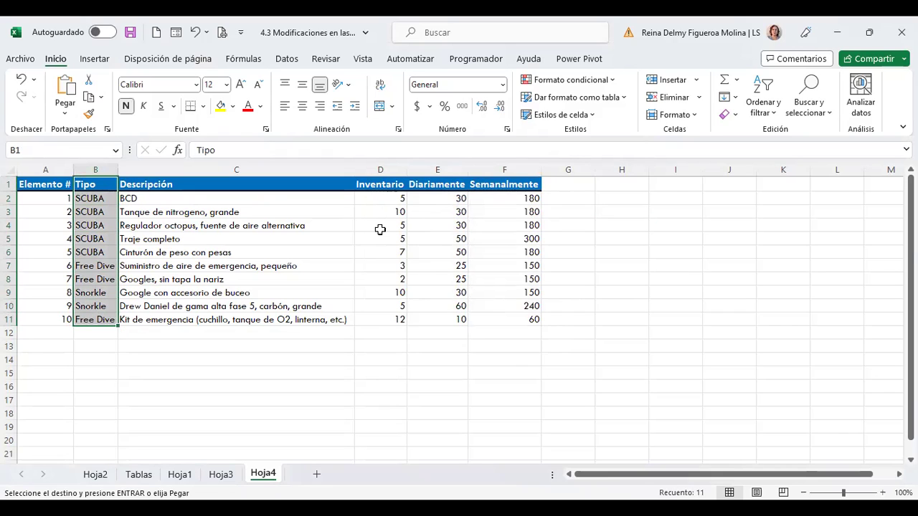
pyautogui.moveTo(380, 185); pyautogui.dragTo(386, 319)
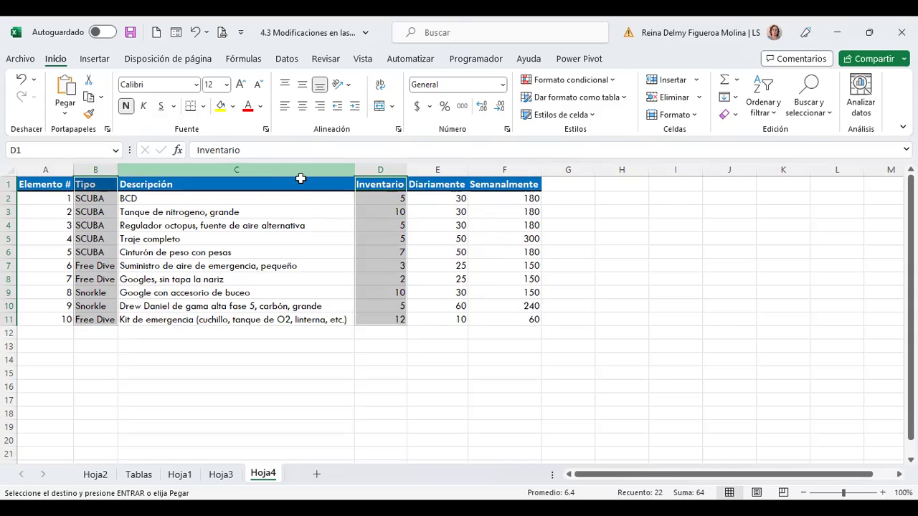
# Insert a 3D clustered column chart of Inventario by Tipo and place it right of the table.
pyautogui.click(94, 60)
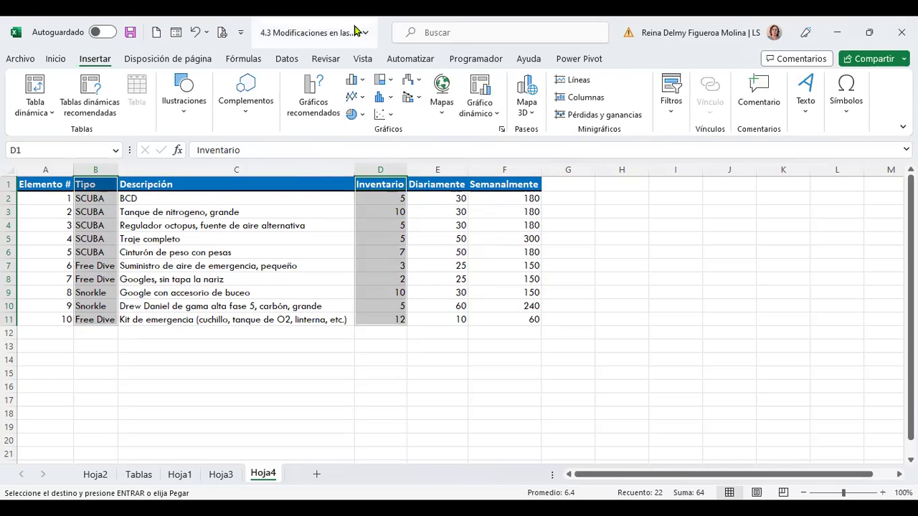
pyautogui.click(363, 84)
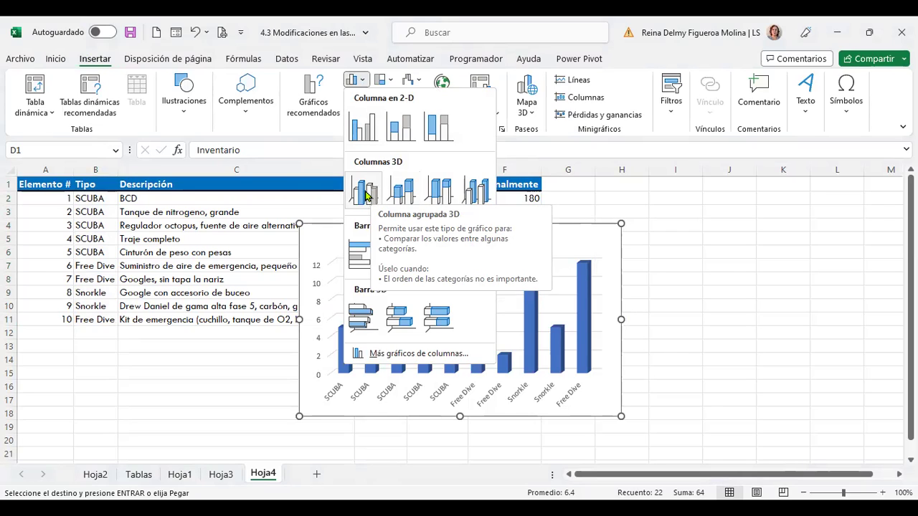
pyautogui.click(386, 198)
pyautogui.moveTo(334, 235)
pyautogui.mouseDown()
pyautogui.moveTo(596, 210)
pyautogui.moveTo(590, 202)
pyautogui.mouseUp()
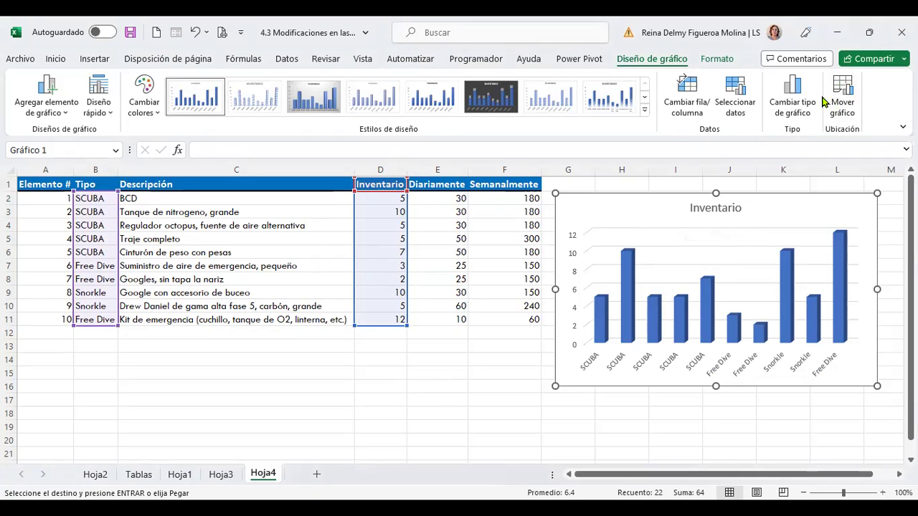
# Relocate the Inventario chart to a new chart sheet named 'Análisis'.
pyautogui.rightClick(802, 224)
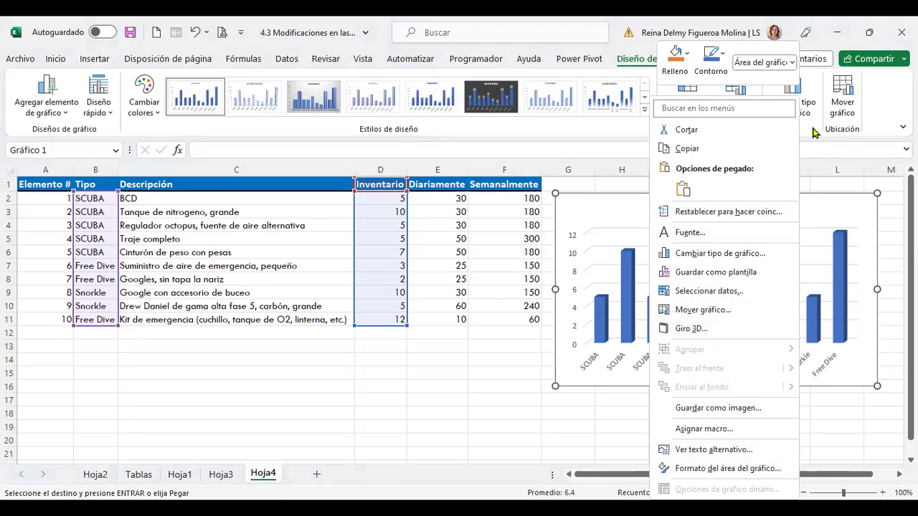
pyautogui.click(721, 311)
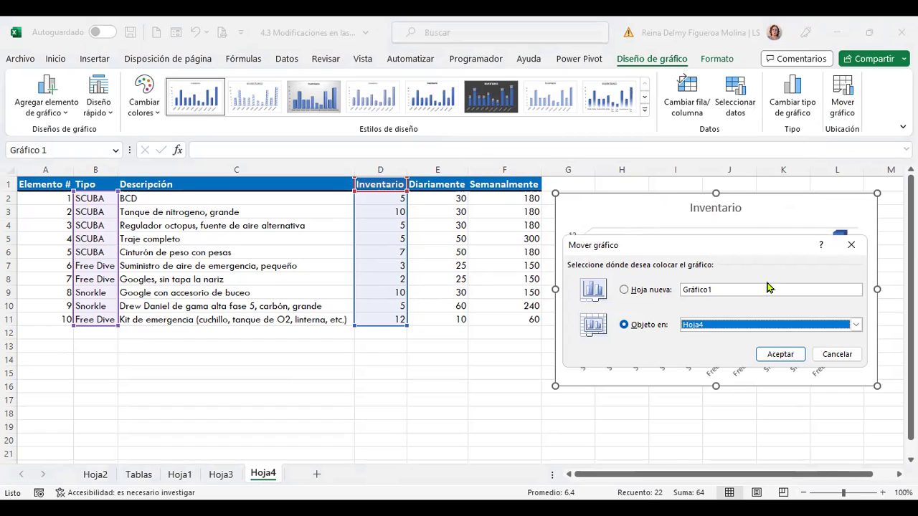
pyautogui.click(625, 290)
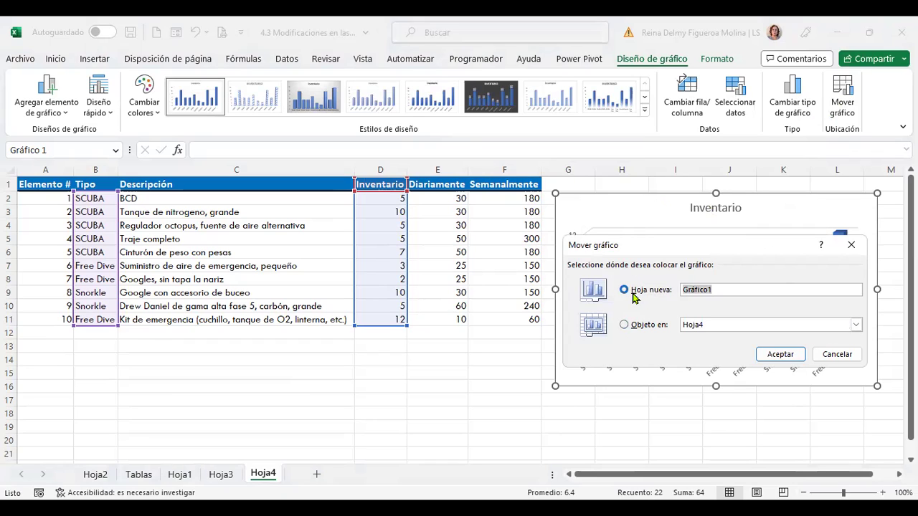
pyautogui.press('End')
pyautogui.press('BackSpace')
pyautogui.press('BackSpace')
pyautogui.press('BackSpace')
pyautogui.write('Al')
pyautogui.press('BackSpace')
pyautogui.write('nálisis')
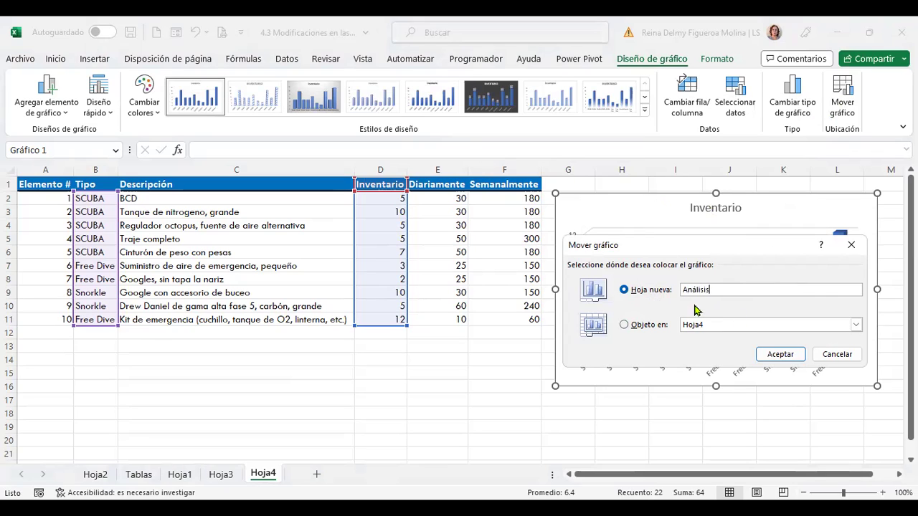
pyautogui.click(786, 354)
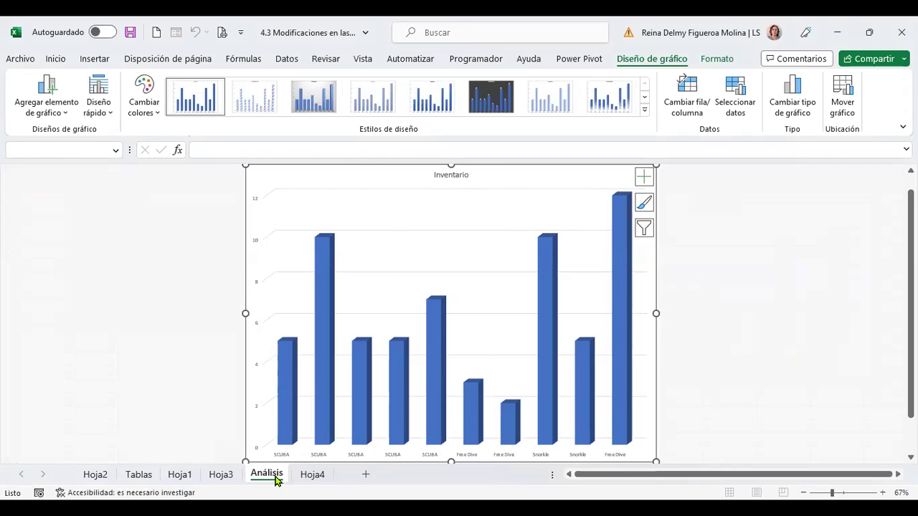
pyautogui.click(312, 474)
pyautogui.click(274, 475)
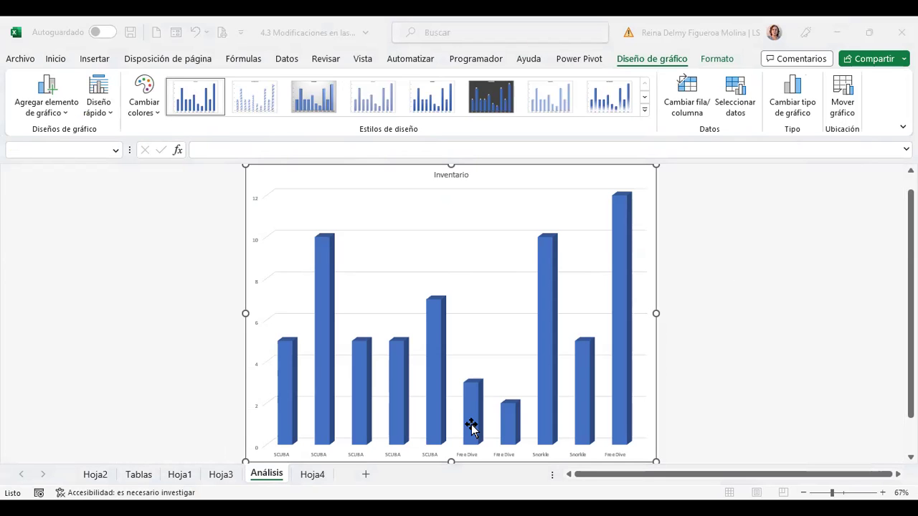
# Copy the Hoja4 inventory data and add a new blank sheet after Hoja4.
pyautogui.click(313, 476)
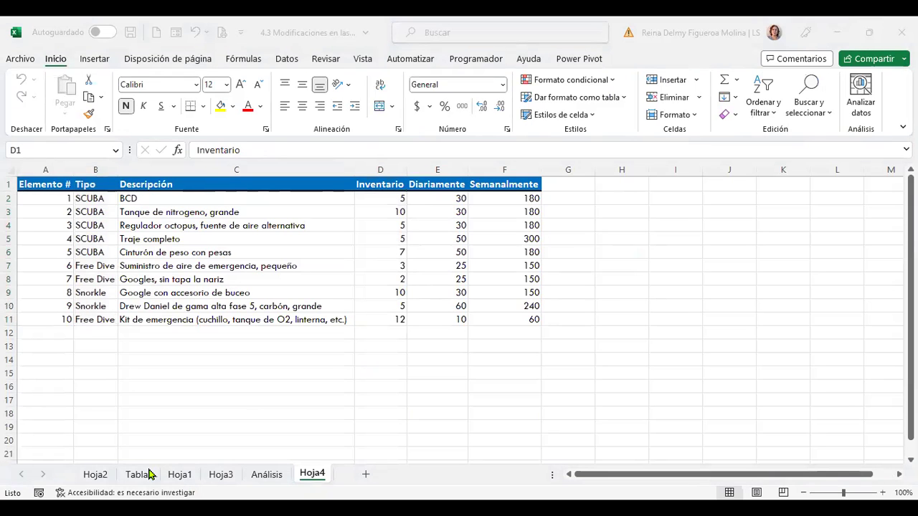
pyautogui.hotkey('ctrl', 'c')
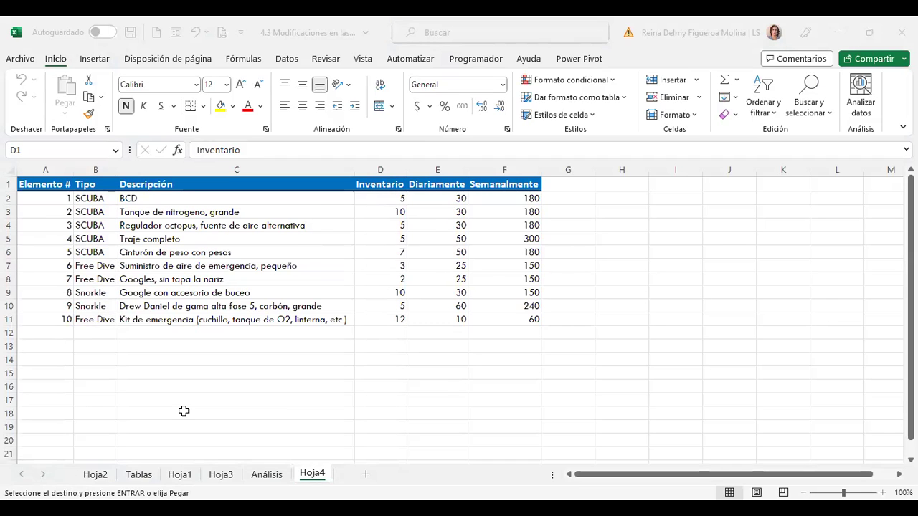
pyautogui.click(366, 475)
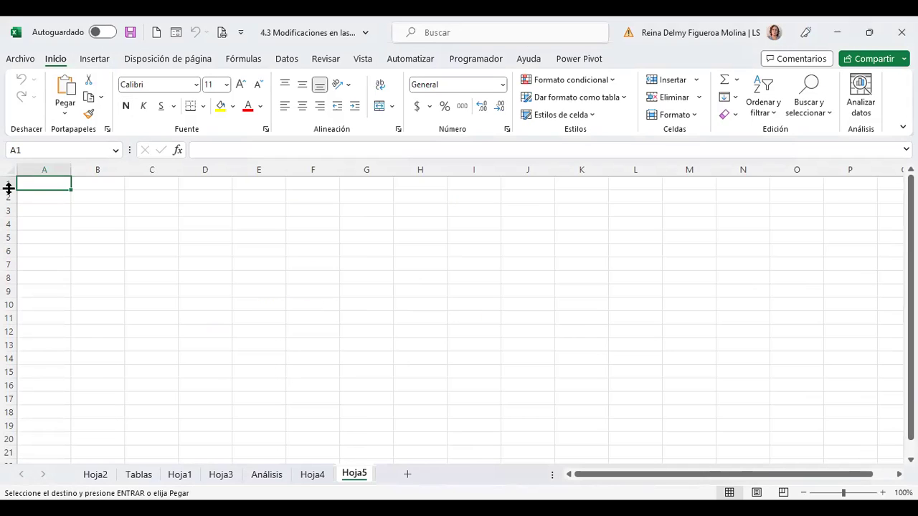
# Delete the blank Hoja5 and Hoja6 sheets and insert a fresh Hoja7 before Hoja4.
pyautogui.hotkey('shift', 'F11')
pyautogui.click(393, 474)
pyautogui.click(333, 479)
pyautogui.click(363, 479)
pyautogui.rightClick(364, 479)
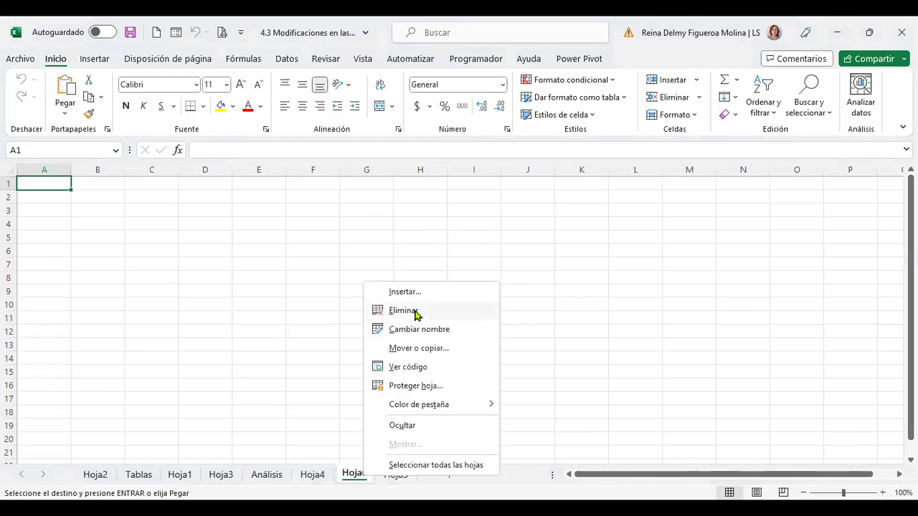
pyautogui.click(357, 477)
pyautogui.rightClick(357, 477)
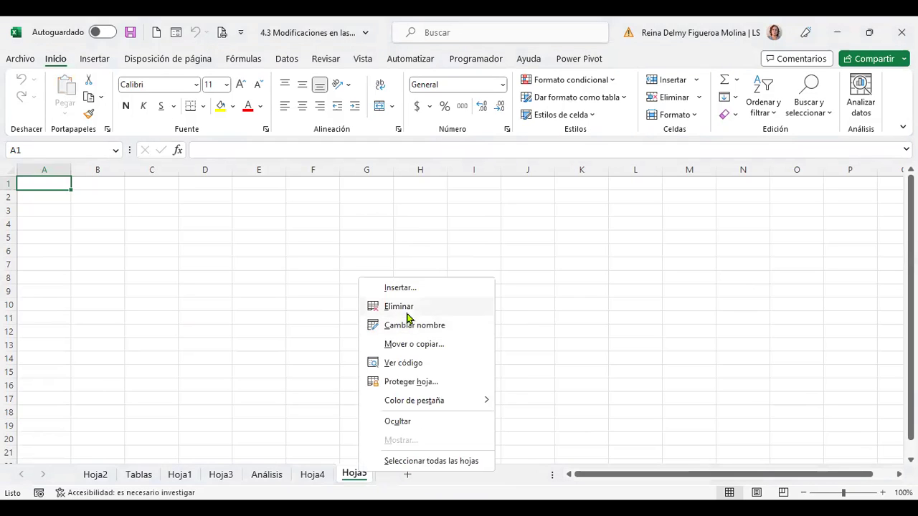
pyautogui.click(405, 313)
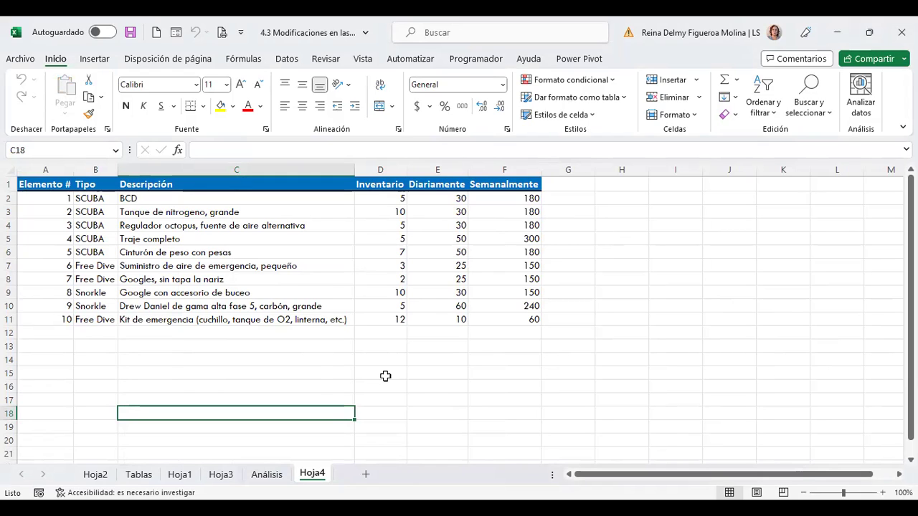
pyautogui.hotkey('shift', 'F11')
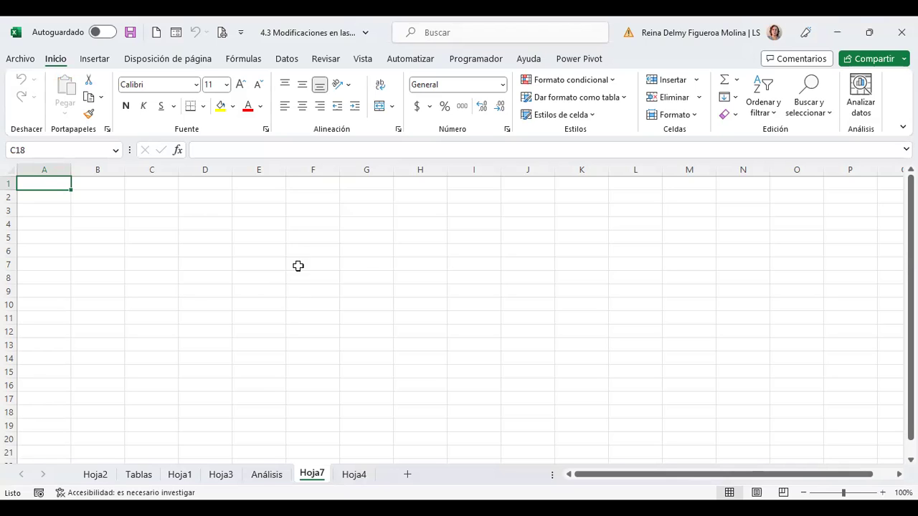
# Turn on data labels for the Inventario chart's bars and open their full formatting options.
pyautogui.click(264, 475)
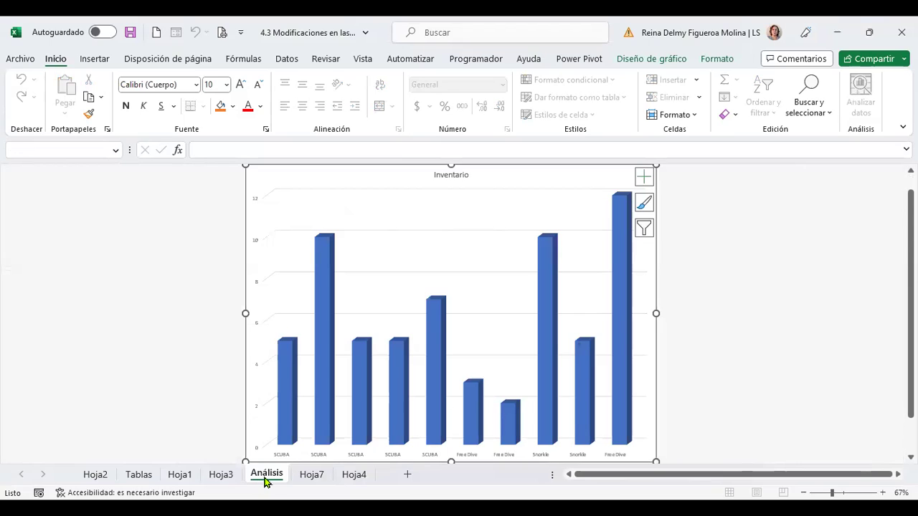
pyautogui.click(658, 62)
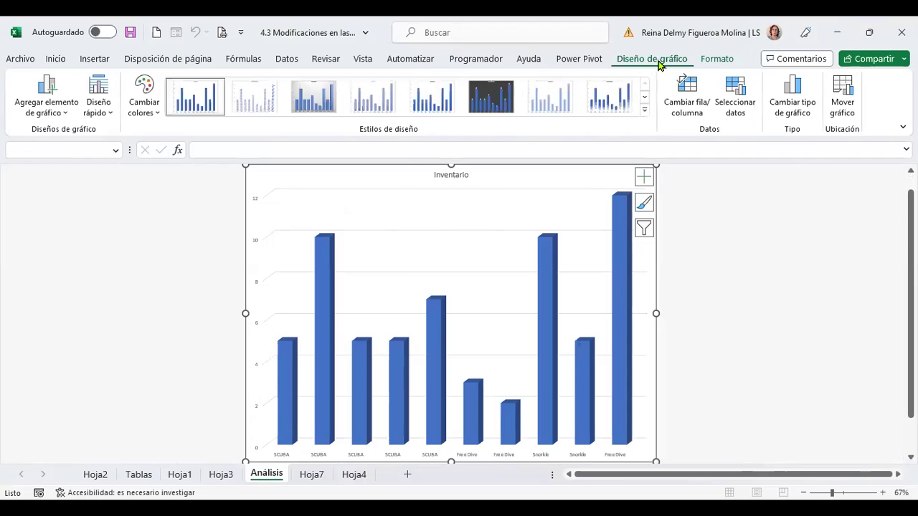
pyautogui.click(645, 110)
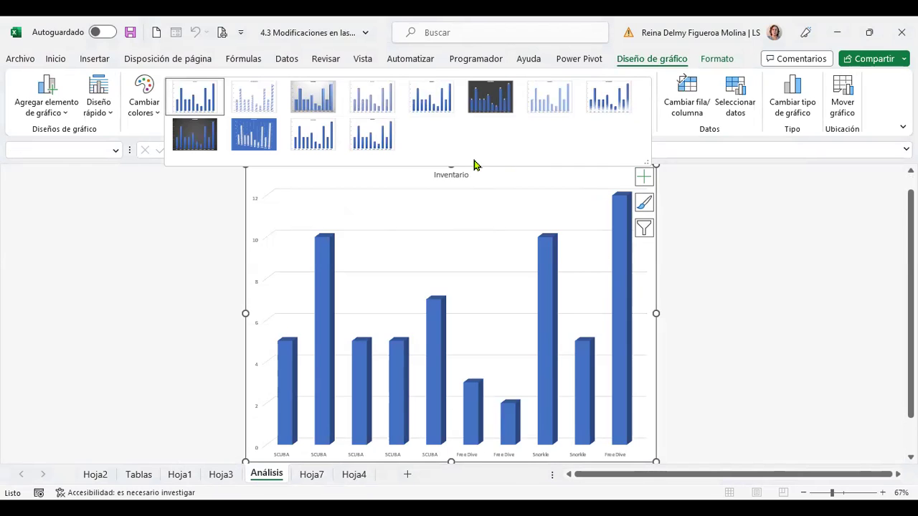
pyautogui.click(644, 179)
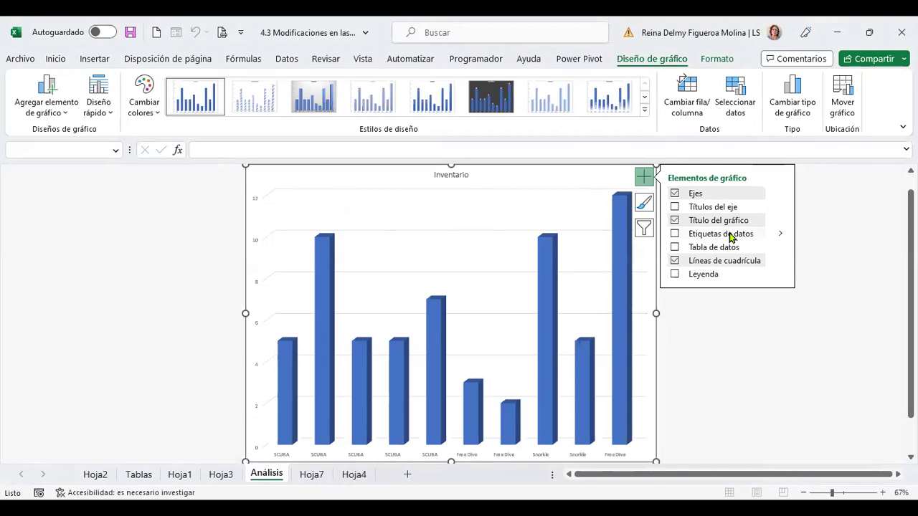
pyautogui.click(674, 234)
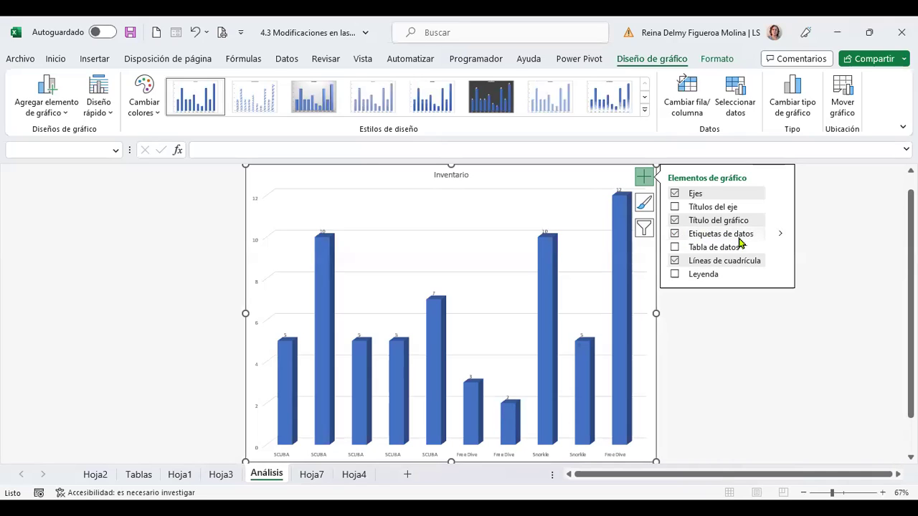
pyautogui.click(781, 235)
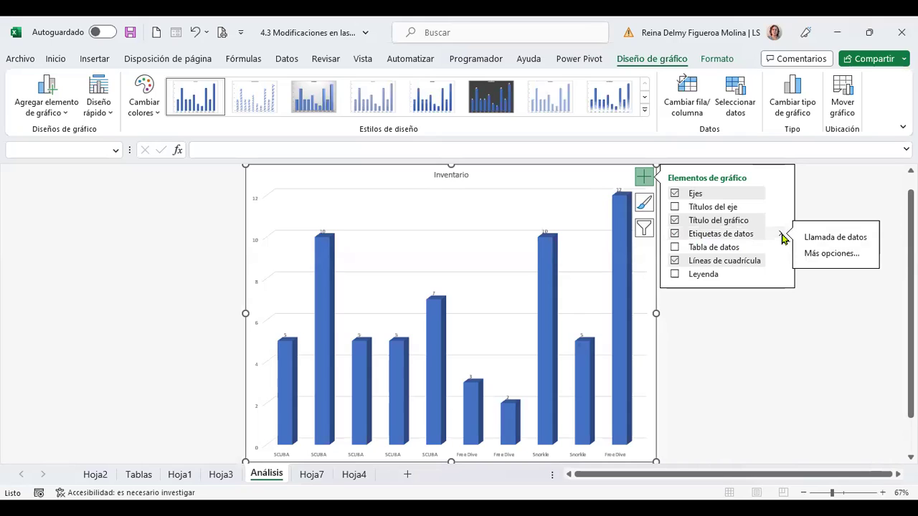
pyautogui.click(832, 254)
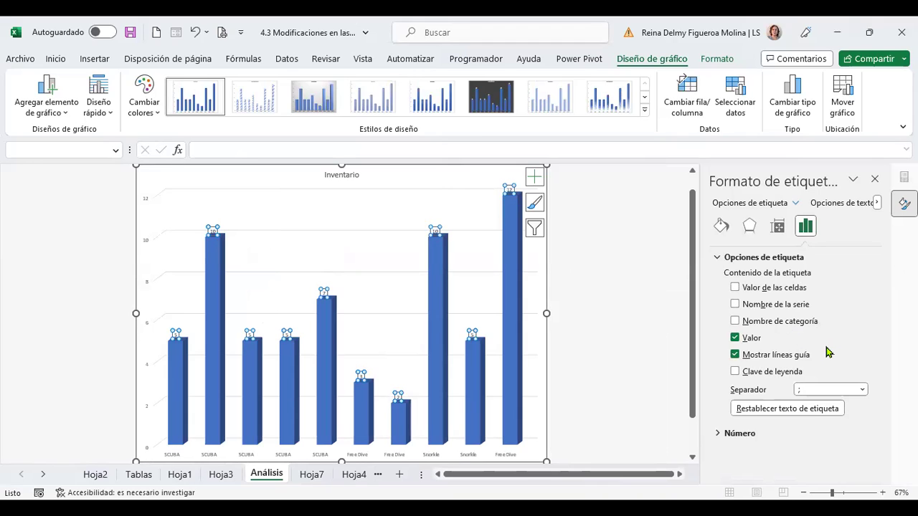
# Browse the data label size and alignment settings, toggling legend keys on then off.
pyautogui.click(778, 226)
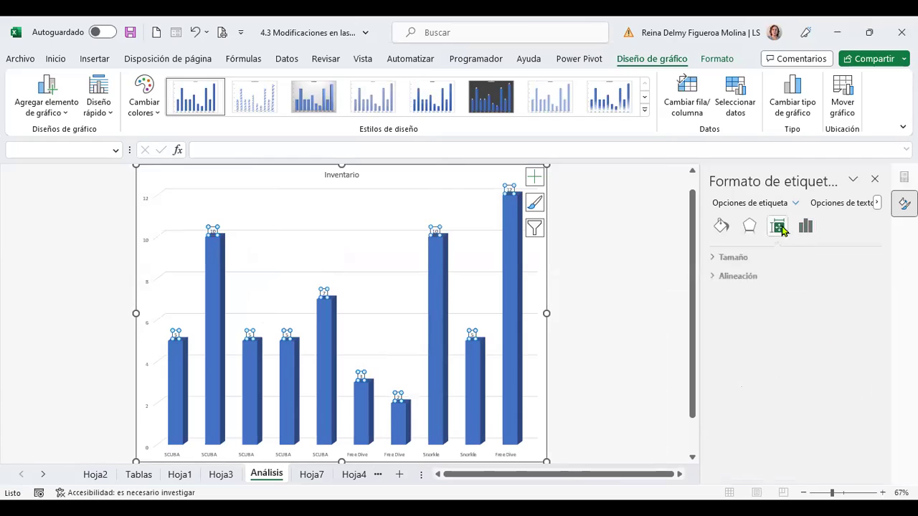
pyautogui.click(726, 277)
pyautogui.click(806, 227)
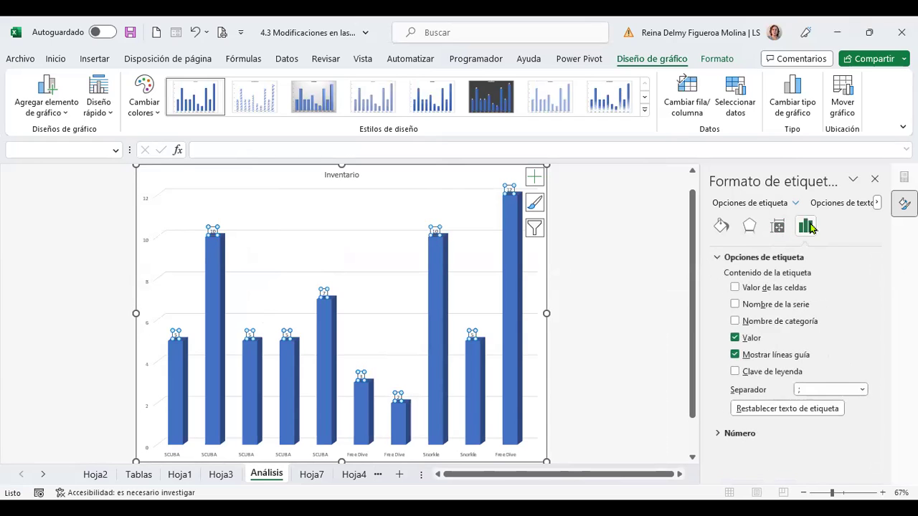
pyautogui.click(762, 373)
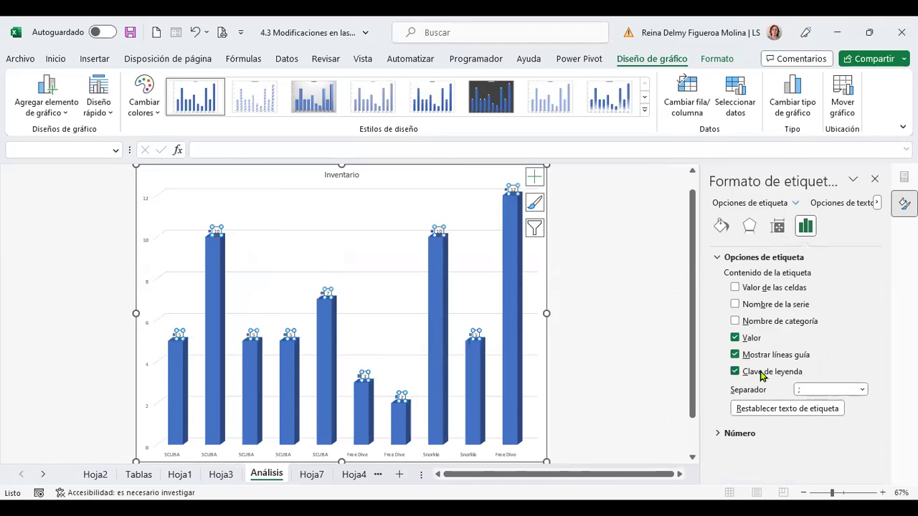
pyautogui.click(761, 372)
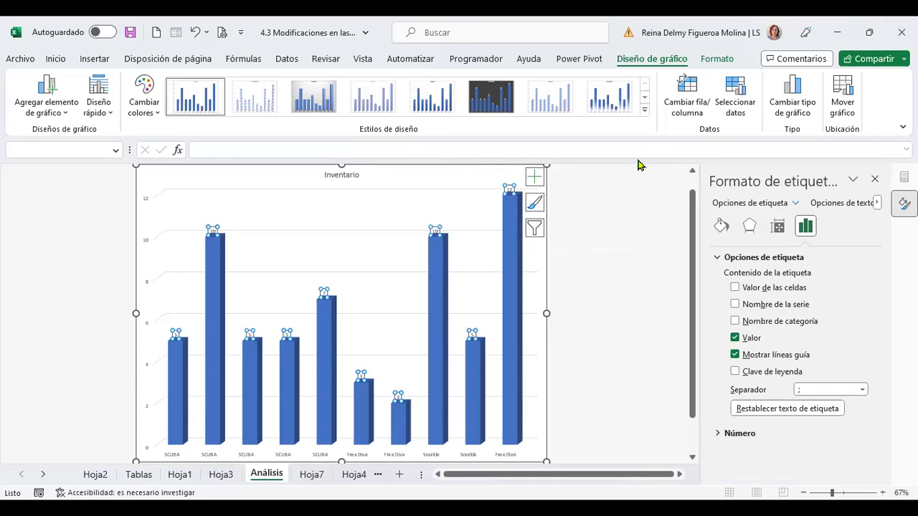
pyautogui.click(648, 113)
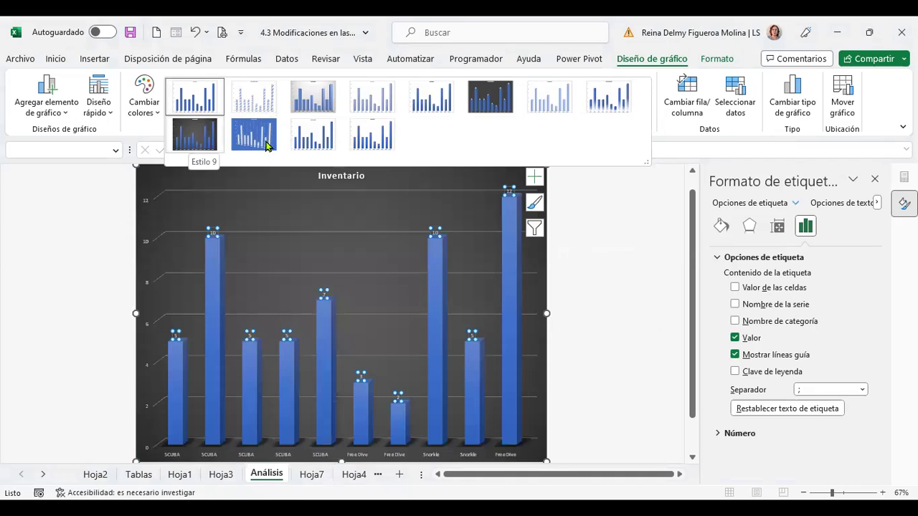
pyautogui.click(62, 114)
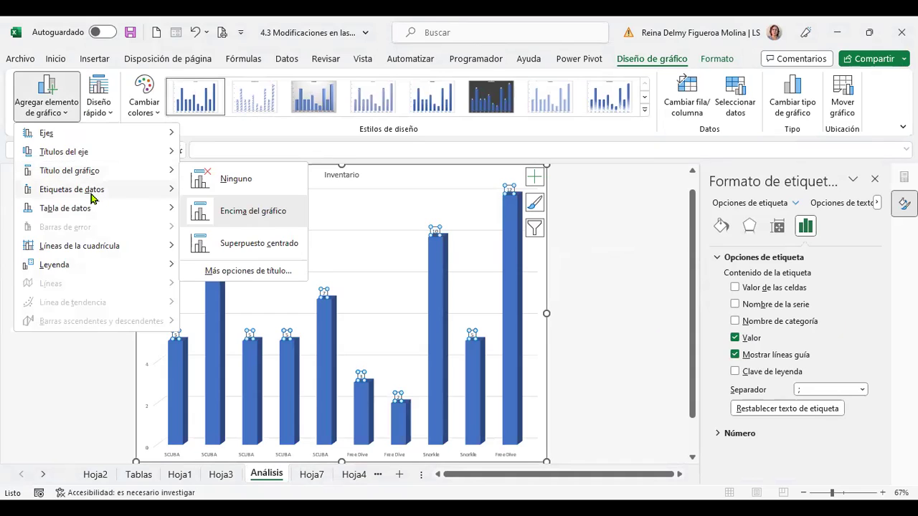
pyautogui.moveTo(72, 190)
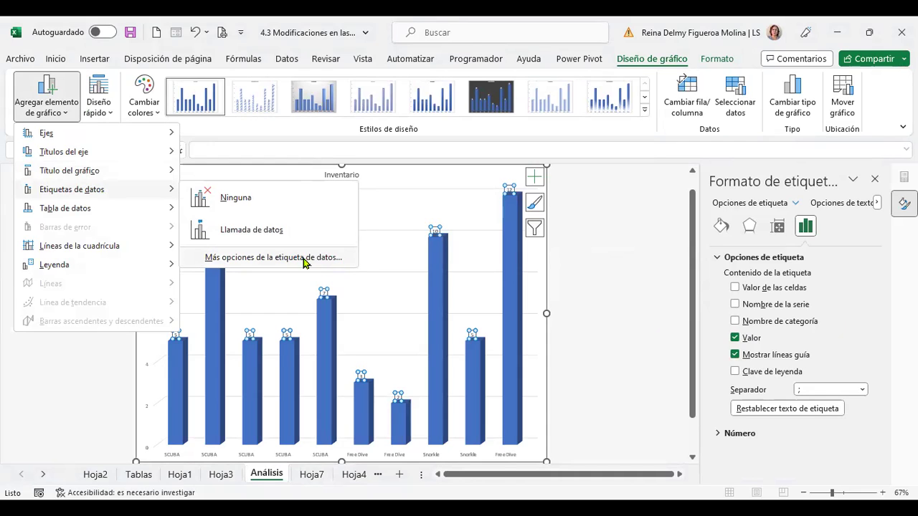
pyautogui.click(265, 260)
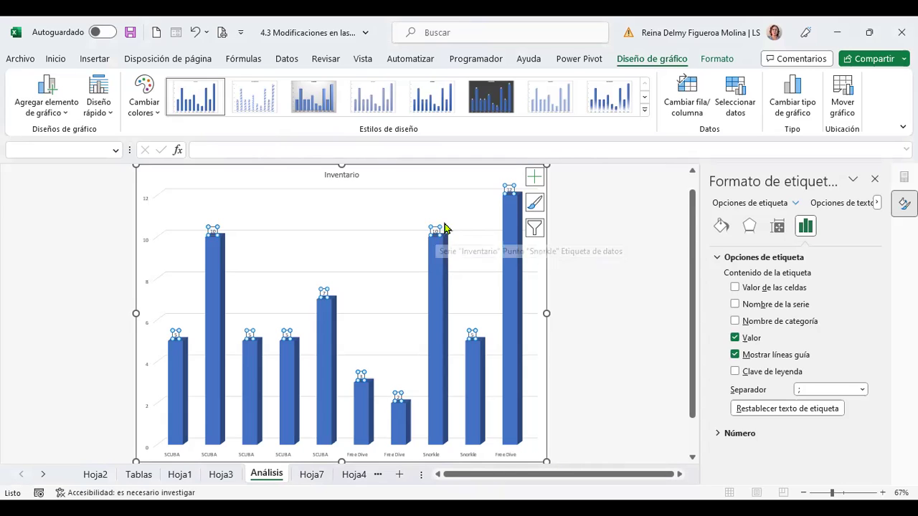
# Paste the copied Municipios table into A1 of Hoja7.
pyautogui.click(351, 475)
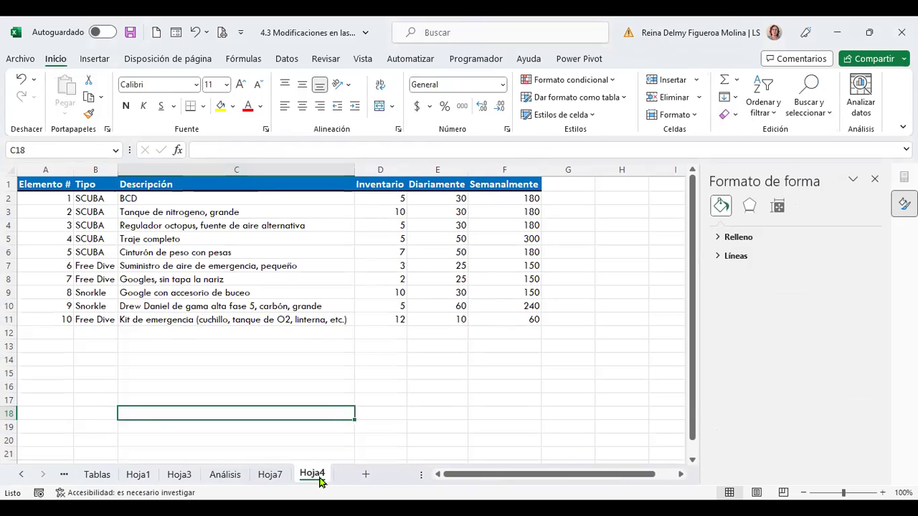
pyautogui.click(270, 475)
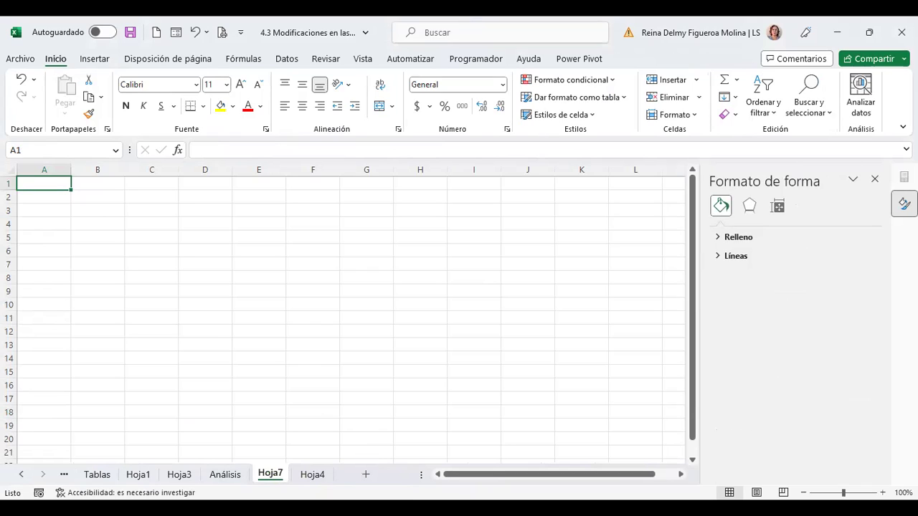
pyautogui.hotkey('ctrl', 'c')
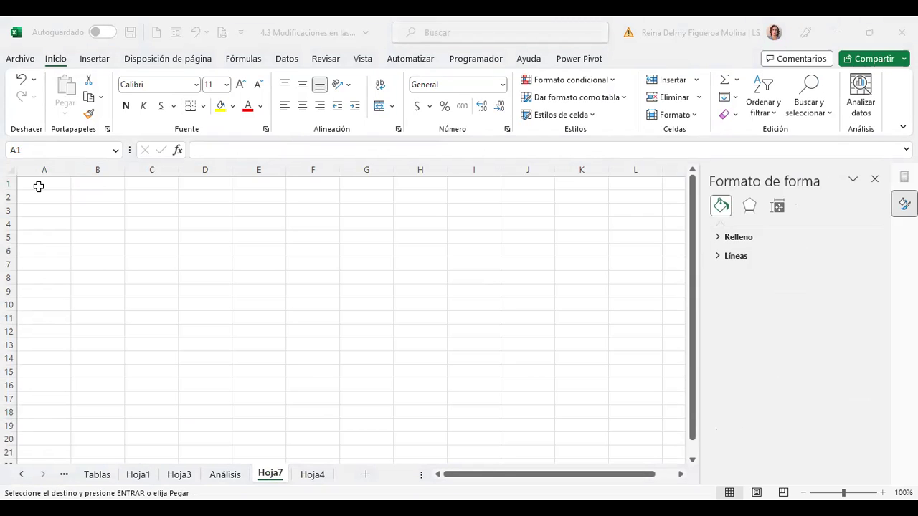
pyautogui.hotkey('ctrl', 'v')
pyautogui.click(874, 179)
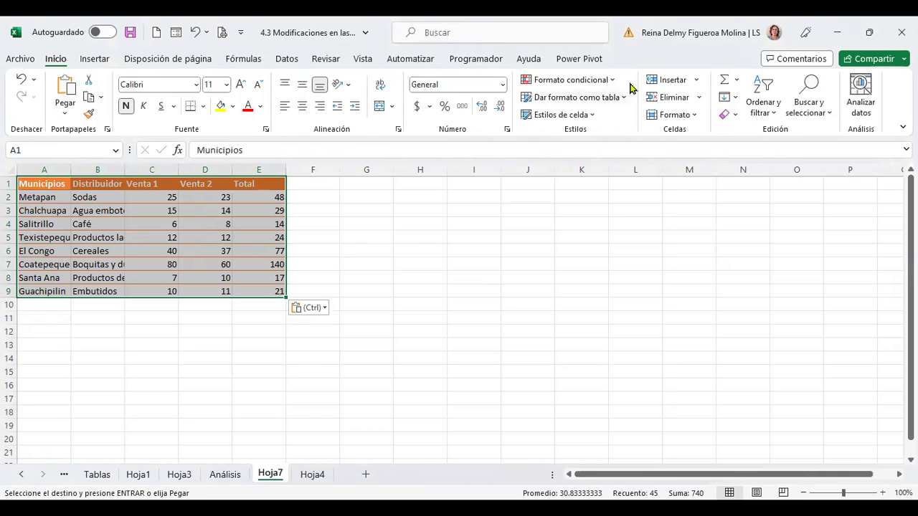
# Autofit columns A–E to their contents, select F2, and zoom the sheet to 120%.
pyautogui.click(696, 118)
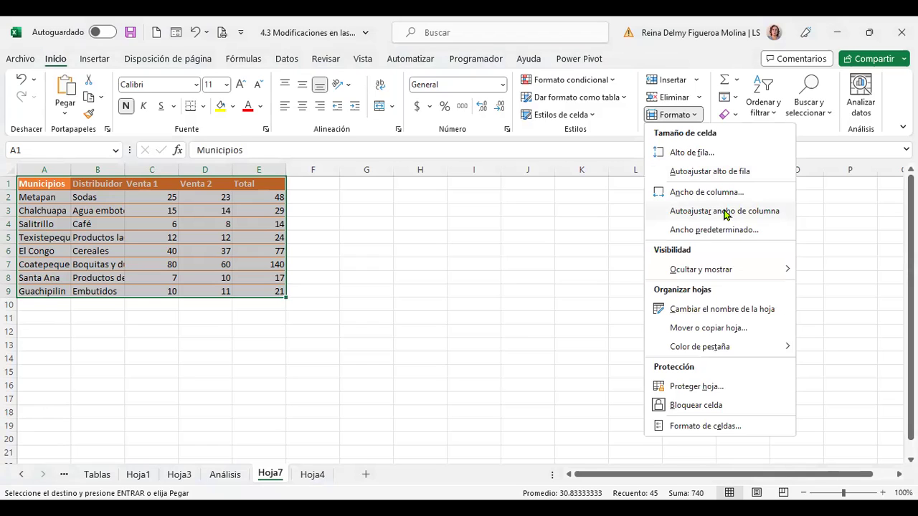
pyautogui.click(728, 213)
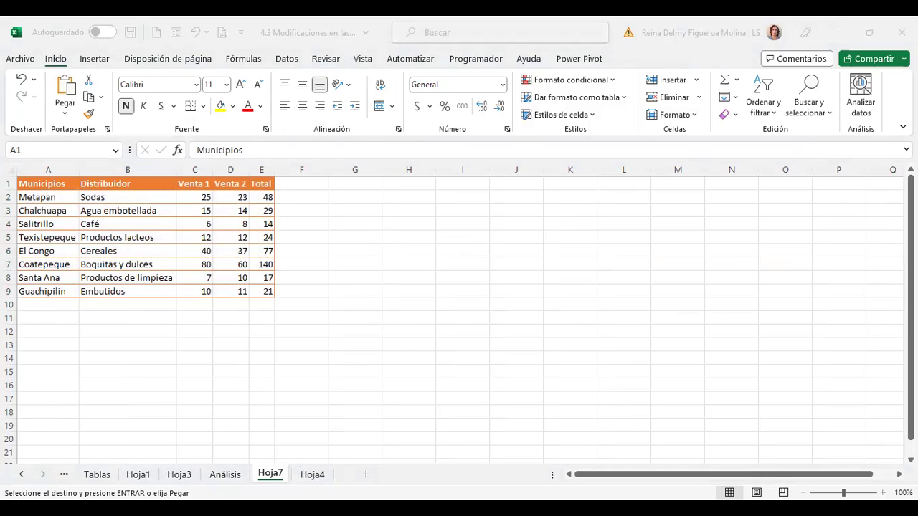
pyautogui.click(304, 192)
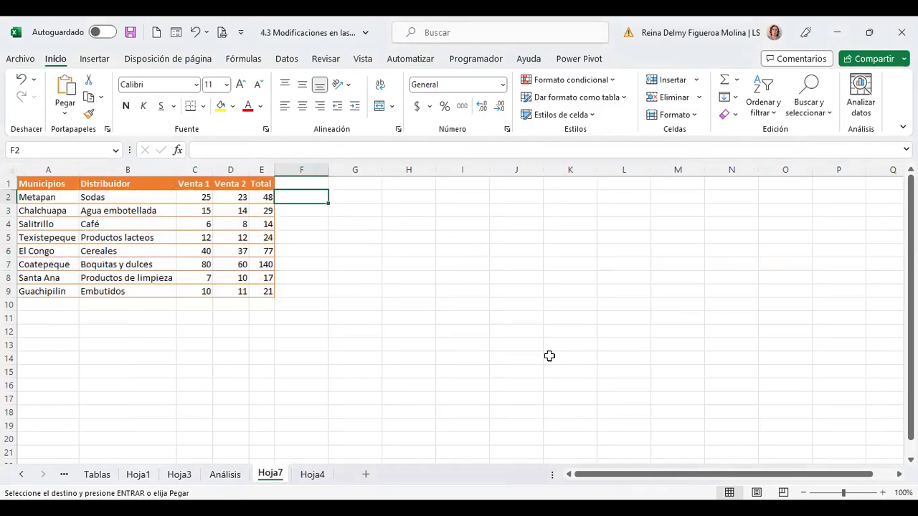
pyautogui.click(882, 492)
pyautogui.click(882, 493)
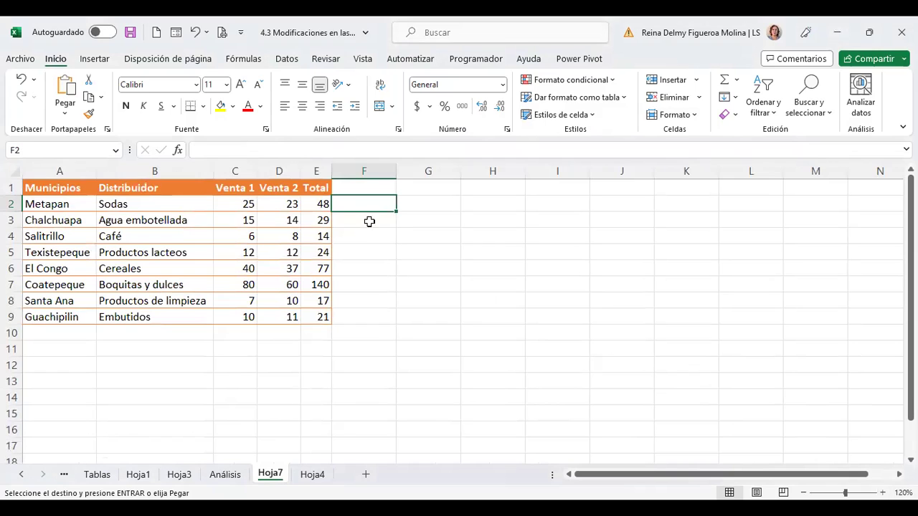
# Insert a line sparkline in F2 from C2:D2 and fill it down to F9.
pyautogui.click(98, 63)
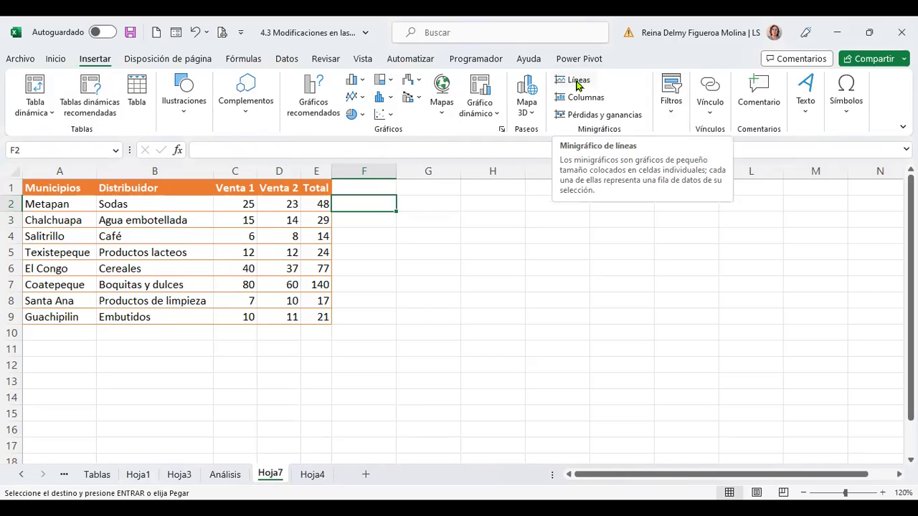
pyautogui.click(578, 81)
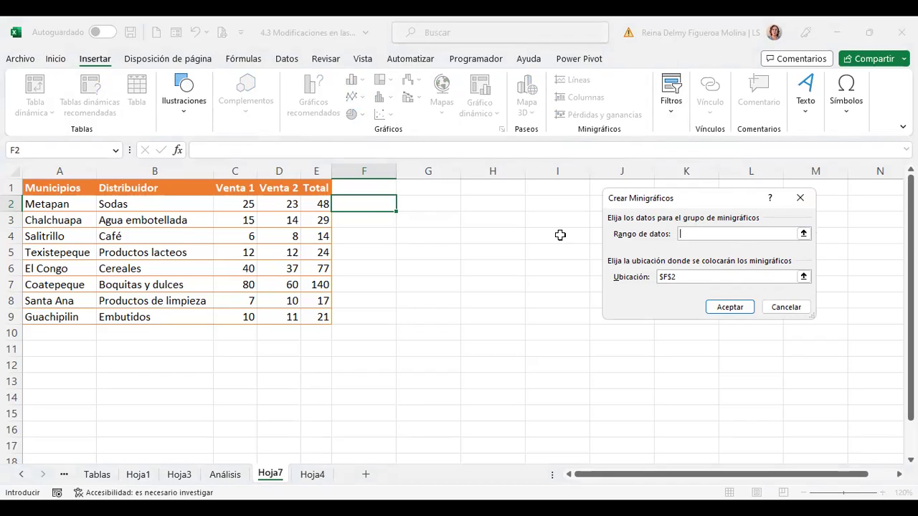
pyautogui.moveTo(237, 203); pyautogui.dragTo(280, 204)
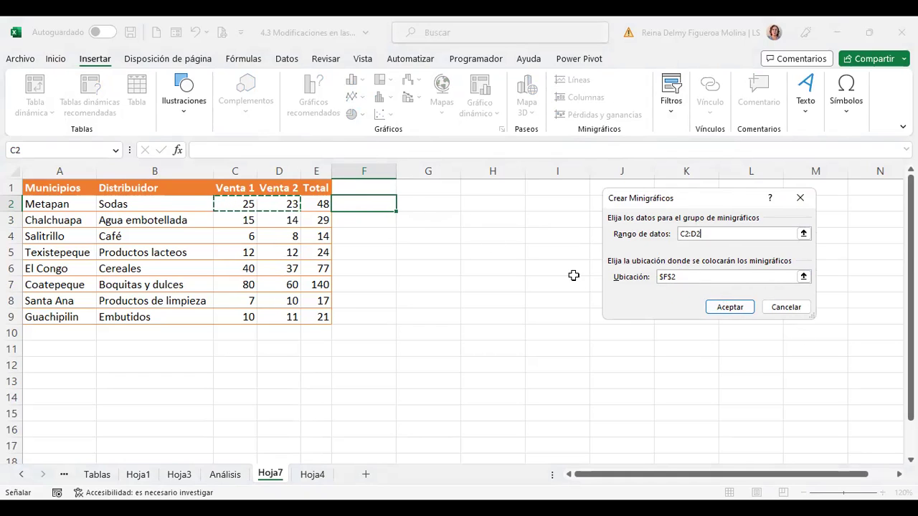
pyautogui.click(744, 314)
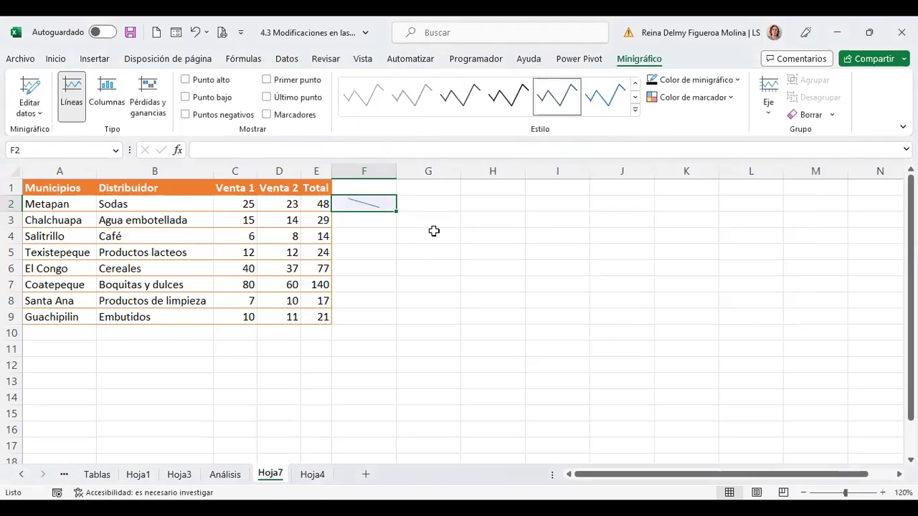
pyautogui.moveTo(396, 211); pyautogui.dragTo(399, 324)
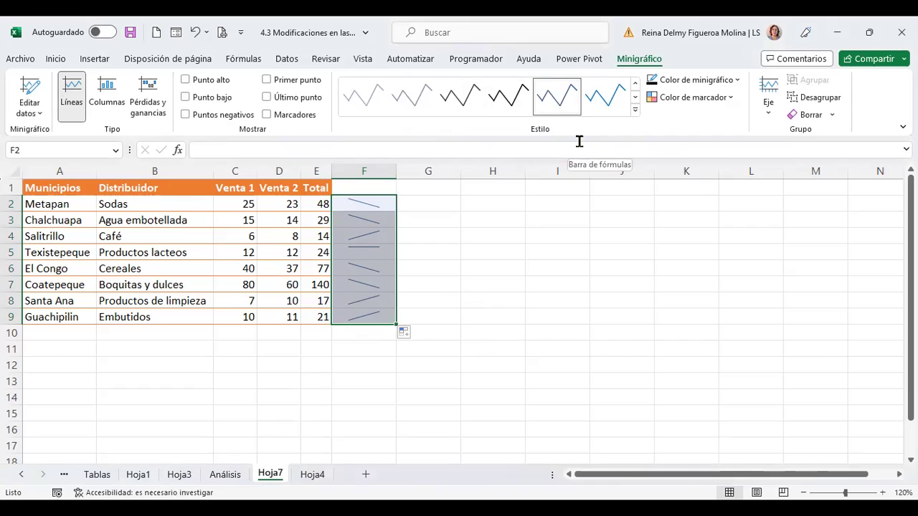
# Turn on Primer punto markers for the column F sparklines, then select F2.
pyautogui.click(267, 79)
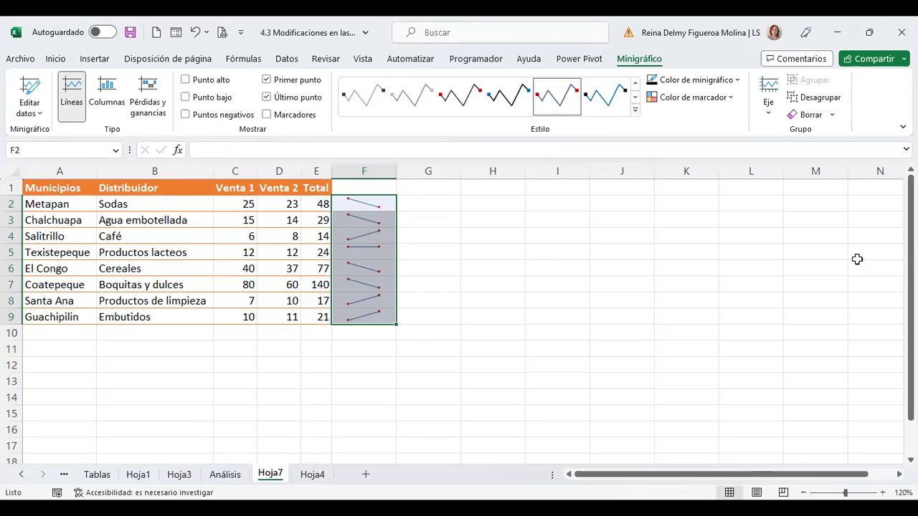
pyautogui.click(363, 206)
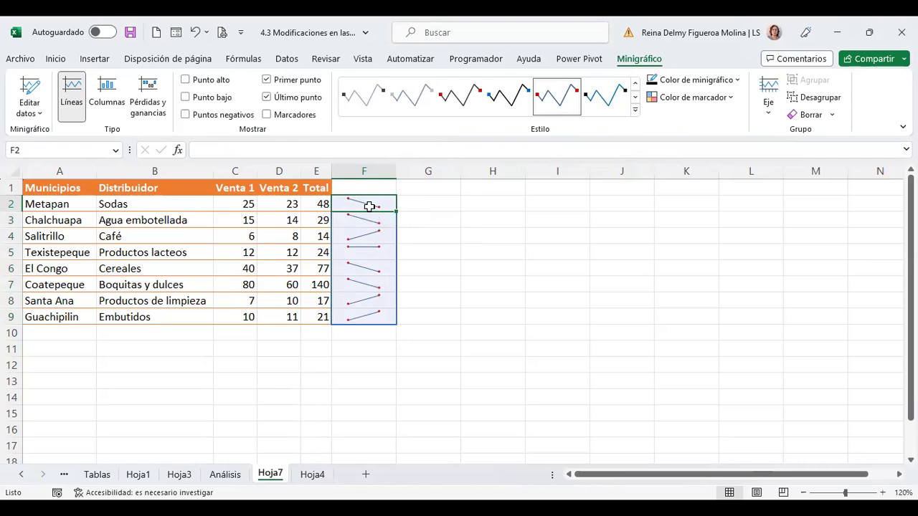
# Change the F2 sparkline's data range to C2:E2 and fill it down to F9.
pyautogui.rightClick(371, 206)
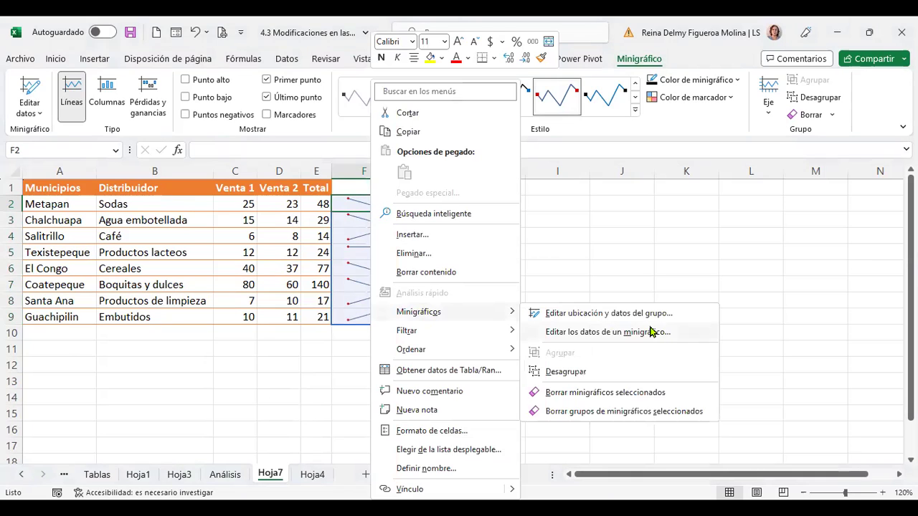
pyautogui.moveTo(418, 311)
pyautogui.click(653, 334)
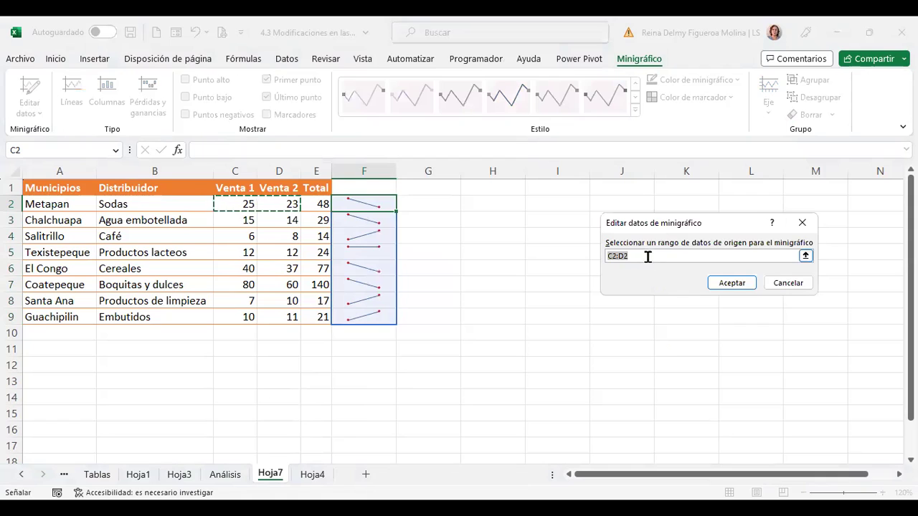
pyautogui.press('BackSpace')
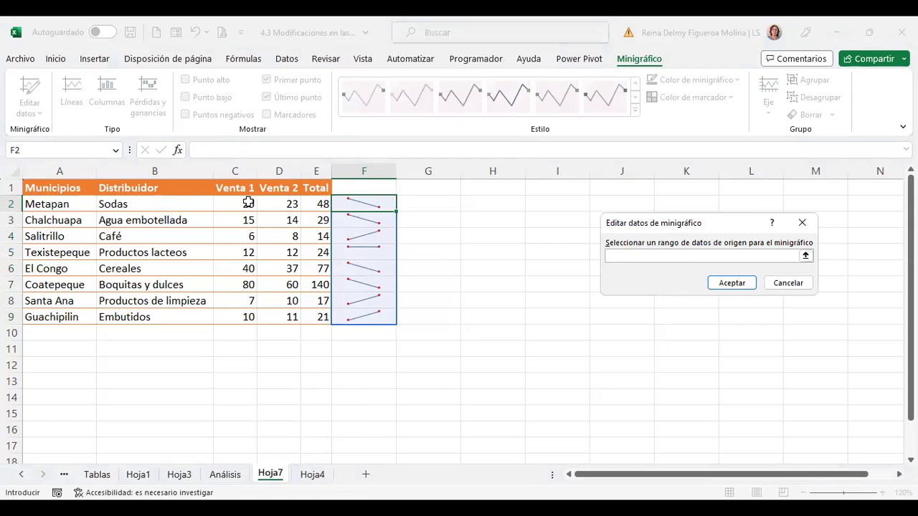
pyautogui.click(248, 204)
pyautogui.write(':E2')
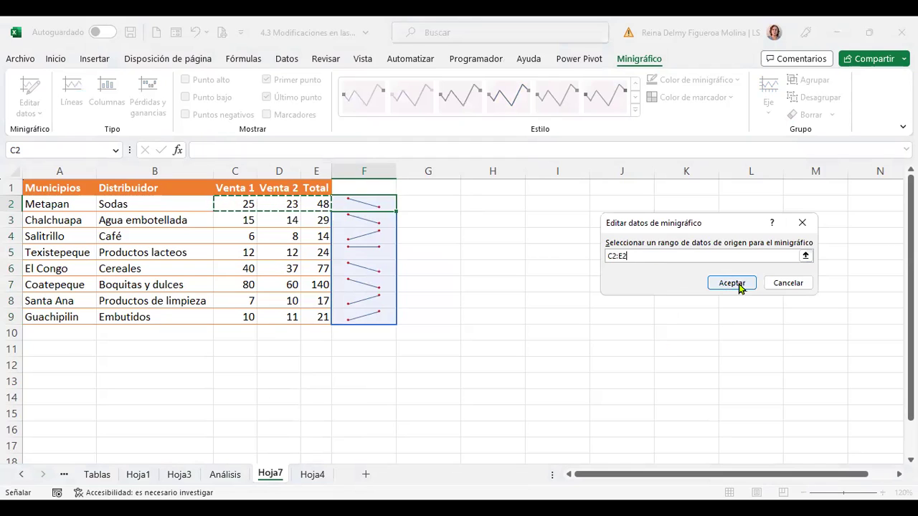
pyautogui.click(738, 284)
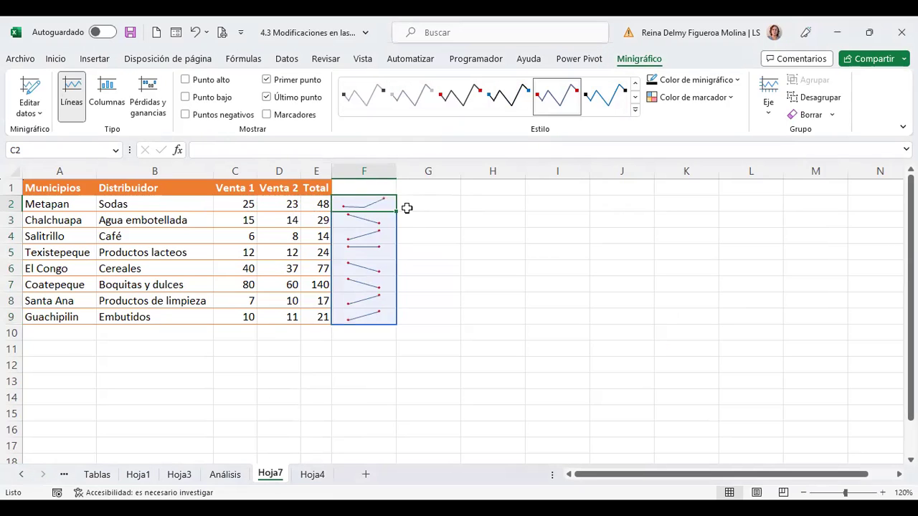
pyautogui.moveTo(395, 211); pyautogui.dragTo(393, 331)
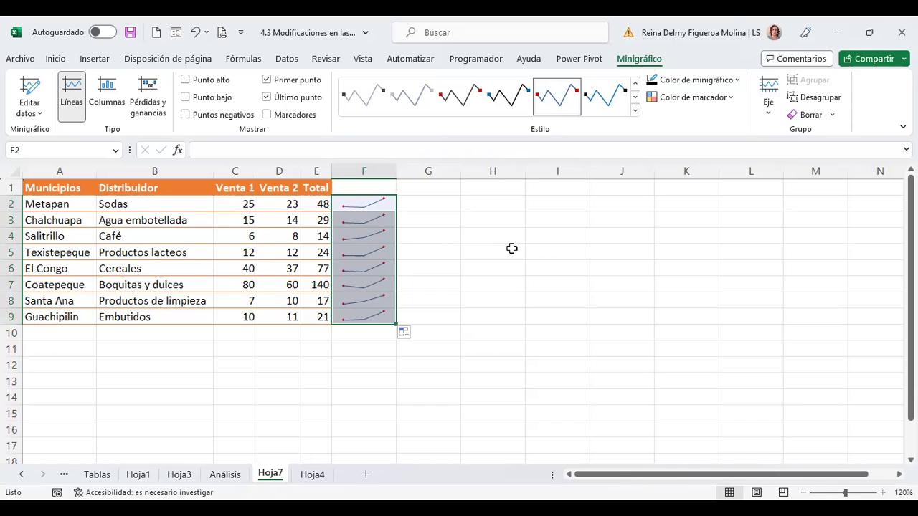
pyautogui.click(363, 204)
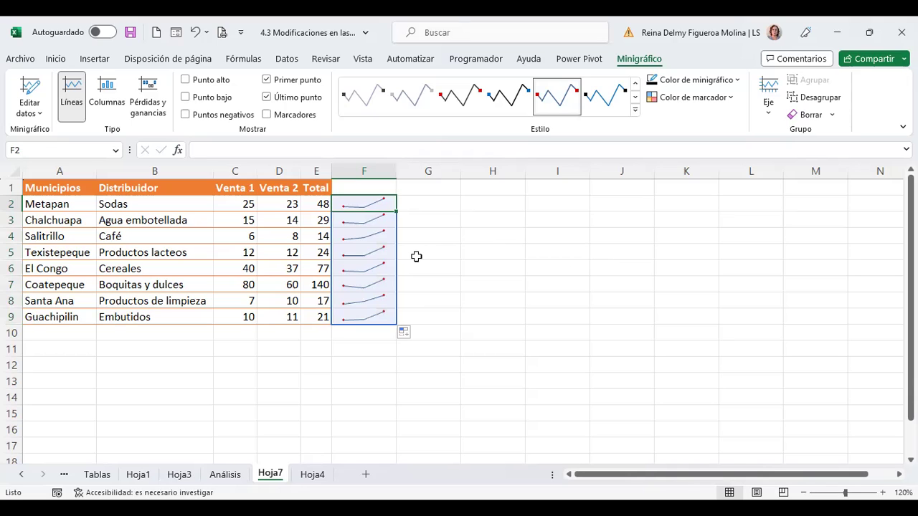
pyautogui.click(320, 166)
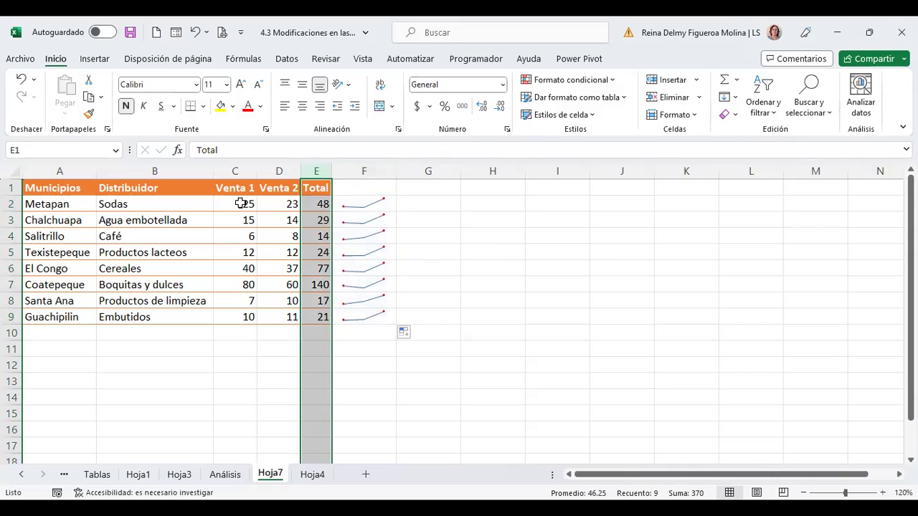
pyautogui.moveTo(232, 203); pyautogui.dragTo(271, 203)
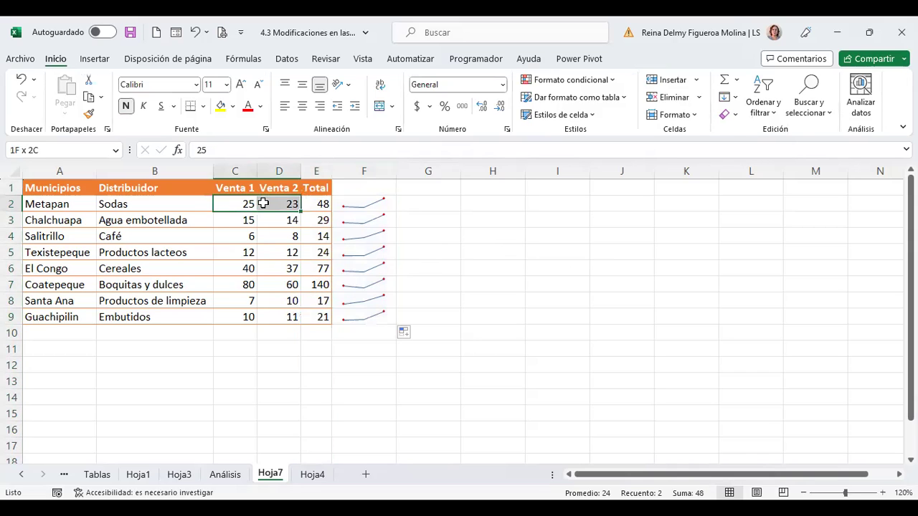
pyautogui.click(363, 202)
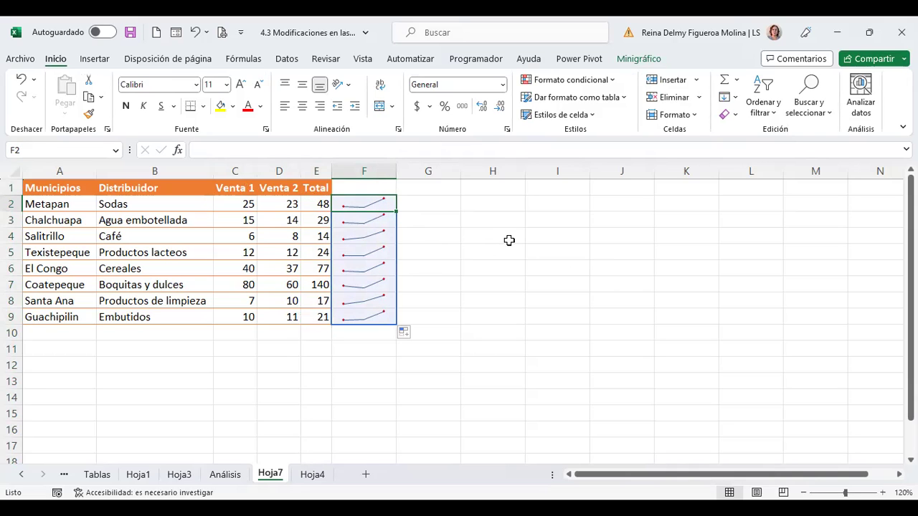
# Set the F2 sparkline's data range to C2:D2 and copy it down through F9.
pyautogui.rightClick(370, 212)
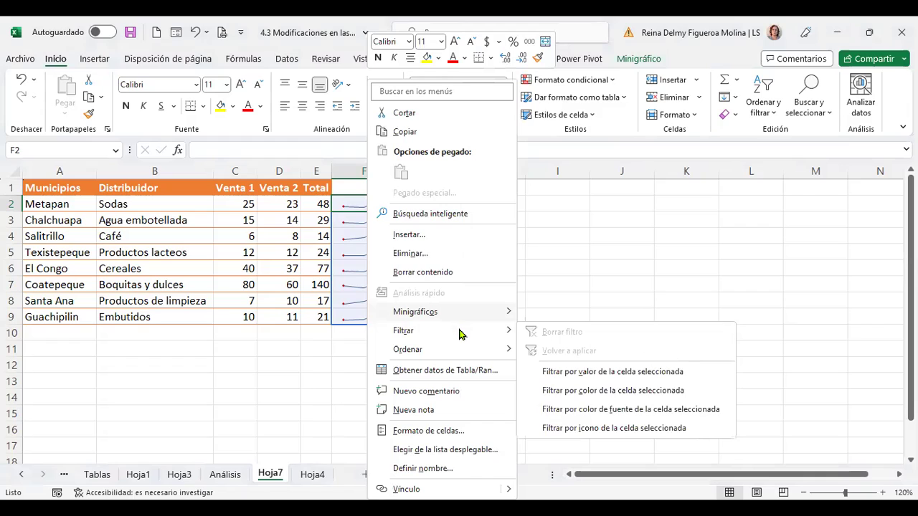
pyautogui.moveTo(415, 312)
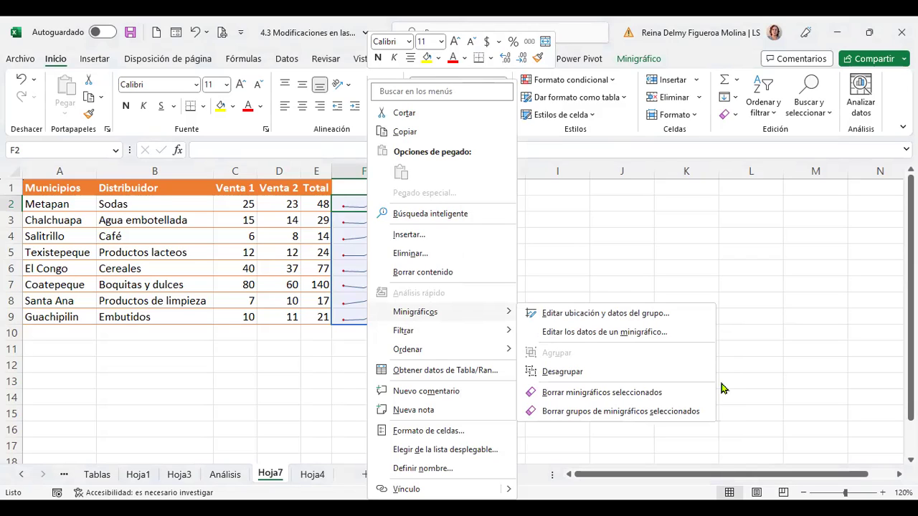
pyautogui.click(629, 334)
pyautogui.press('BackSpace')
pyautogui.click(244, 204)
pyautogui.moveTo(265, 204); pyautogui.dragTo(272, 205)
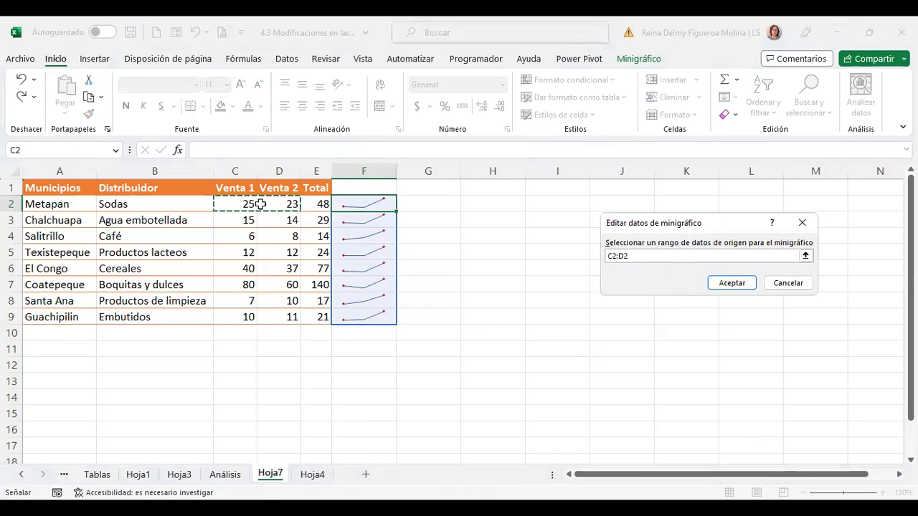
pyautogui.click(731, 283)
pyautogui.moveTo(395, 211); pyautogui.dragTo(398, 323)
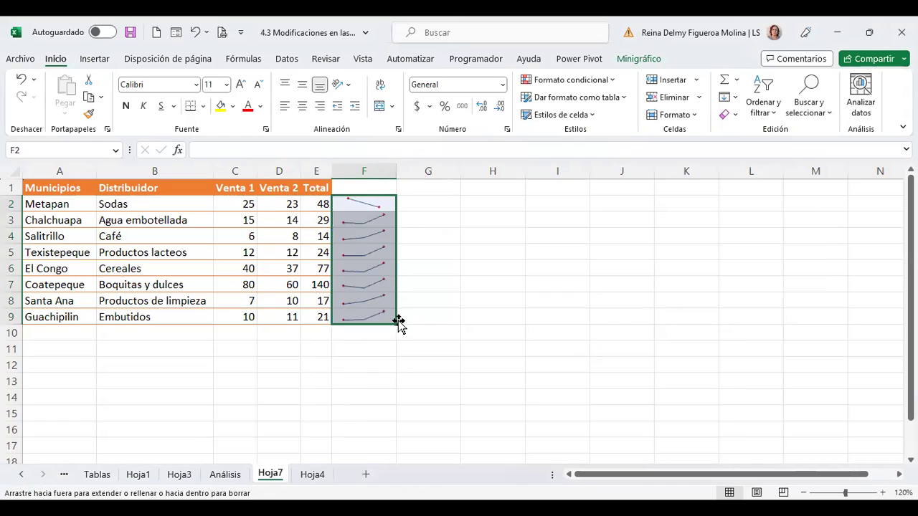